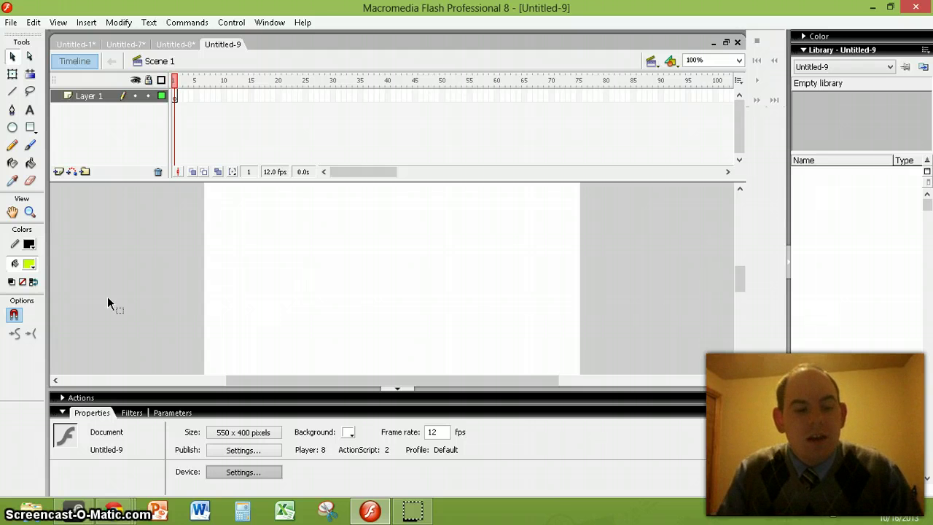
{"action": "left_click", "coordinate": [190, 258]}
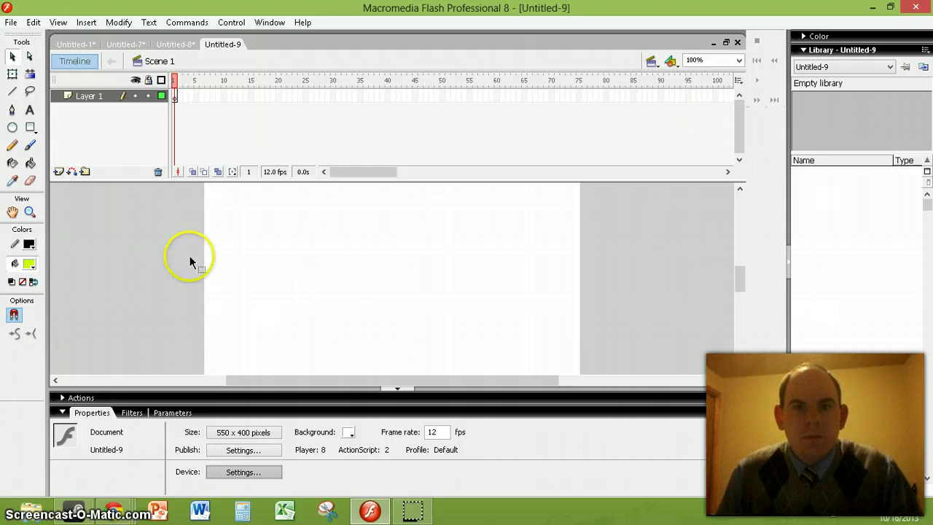
{"action": "left_click", "coordinate": [277, 225]}
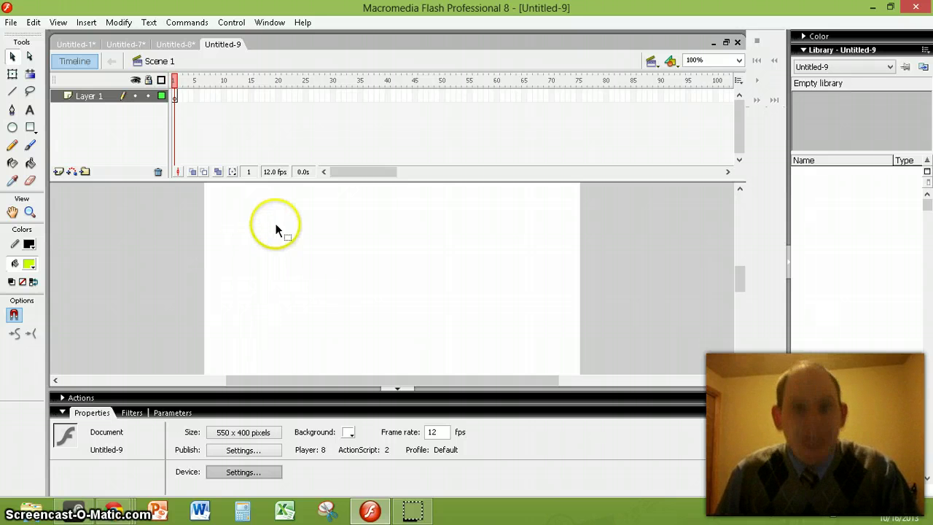
{"action": "left_click", "coordinate": [442, 238]}
{"action": "left_click", "coordinate": [395, 223]}
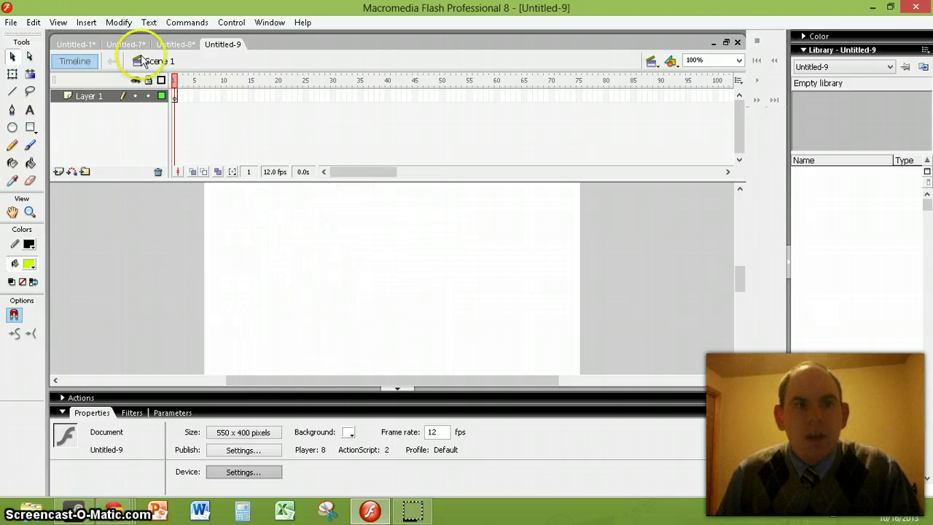
Change the stage magnification so the whole stage fits in the window
{"action": "left_click", "coordinate": [59, 22]}
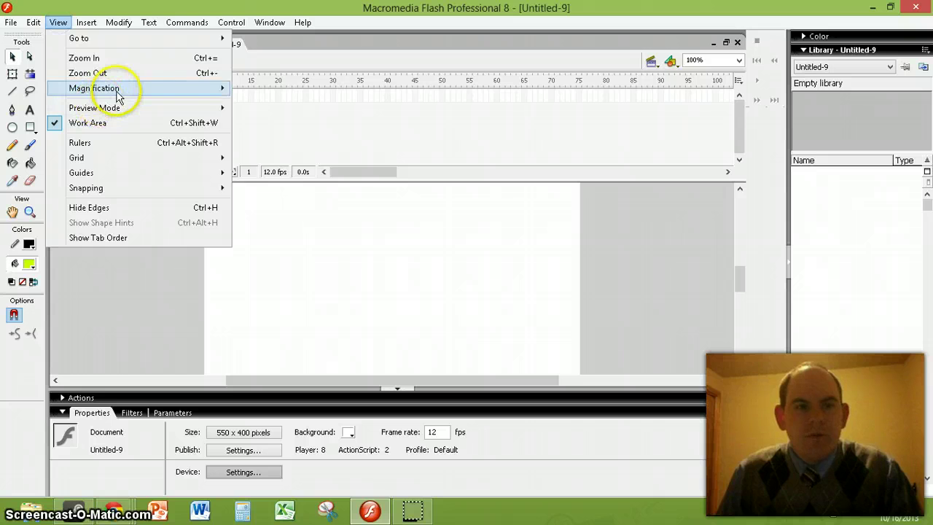
{"action": "mouse_move", "coordinate": [119, 88]}
{"action": "left_click", "coordinate": [291, 89]}
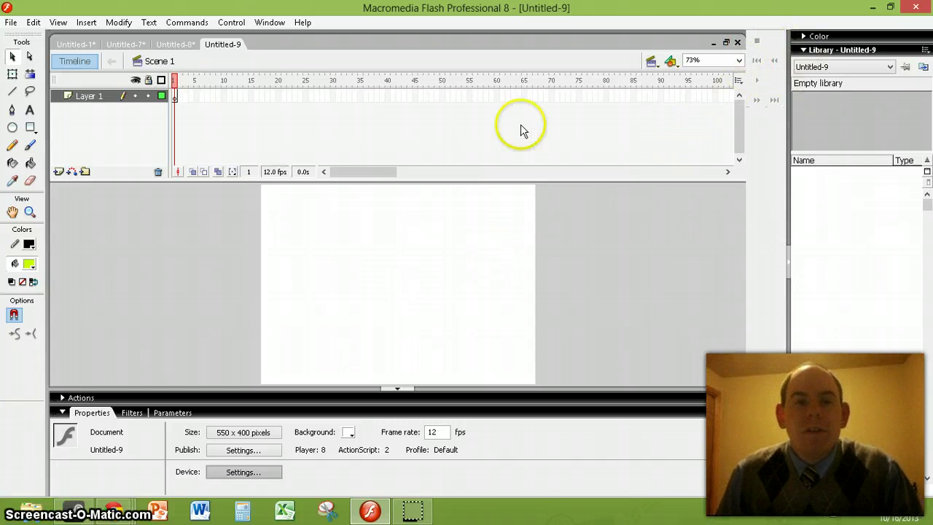
{"action": "left_click", "coordinate": [268, 22]}
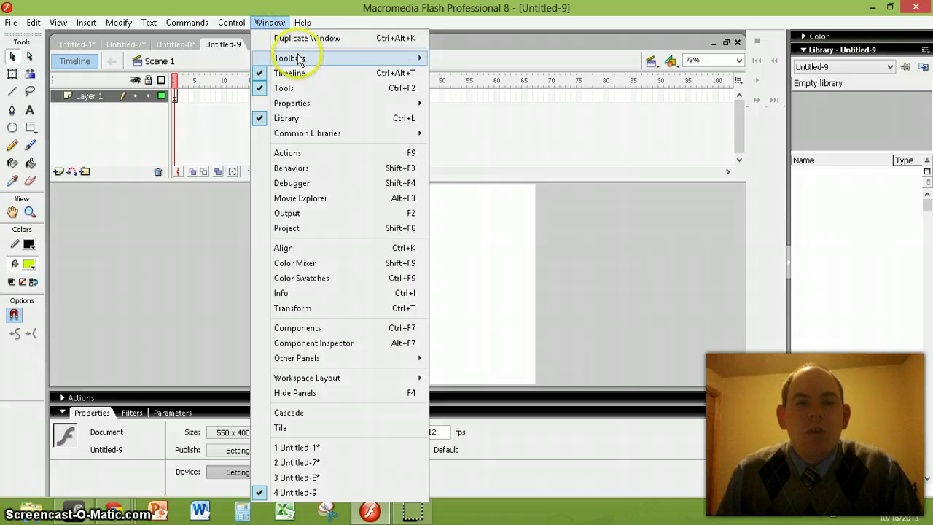
{"action": "mouse_move", "coordinate": [299, 59]}
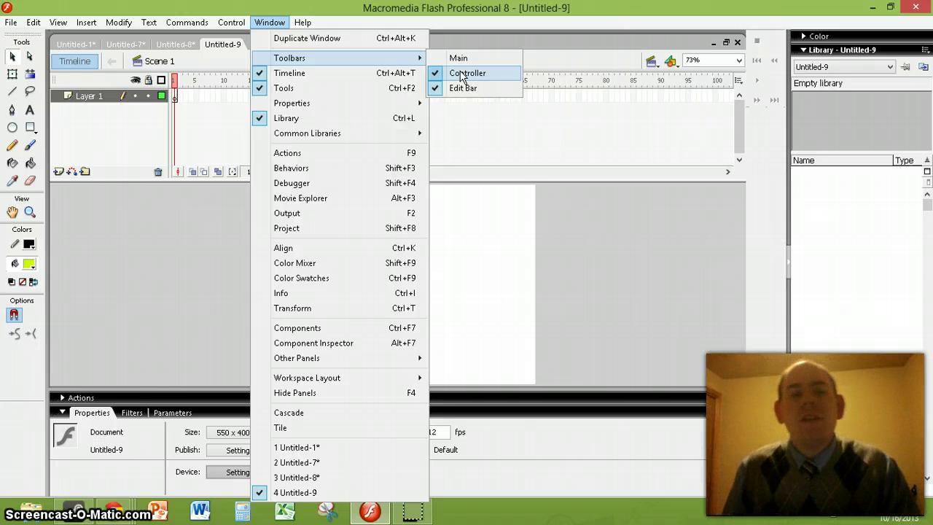
{"action": "left_click", "coordinate": [490, 204]}
{"action": "left_click", "coordinate": [289, 168]}
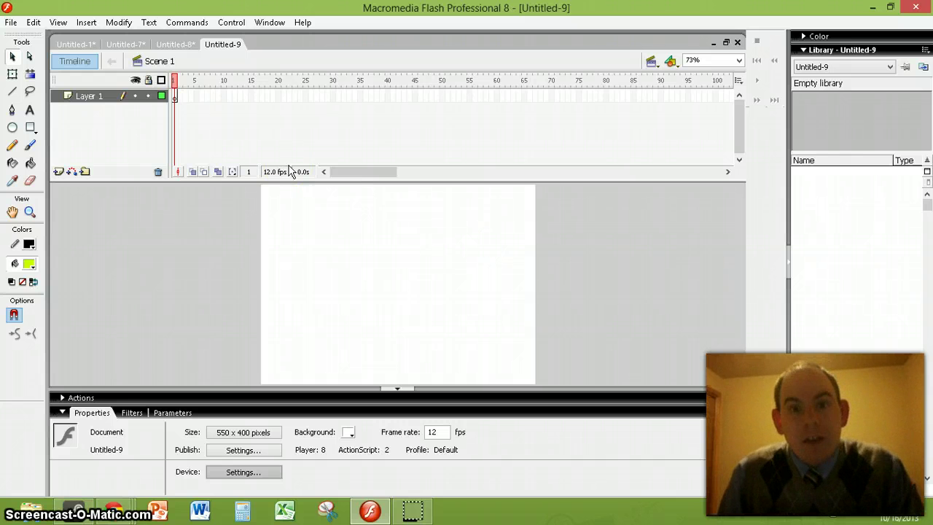
Draw a yellow-green circle about 161 px in diameter near the stage's left side on frame 1 of Layer 1
{"action": "left_click", "coordinate": [175, 97]}
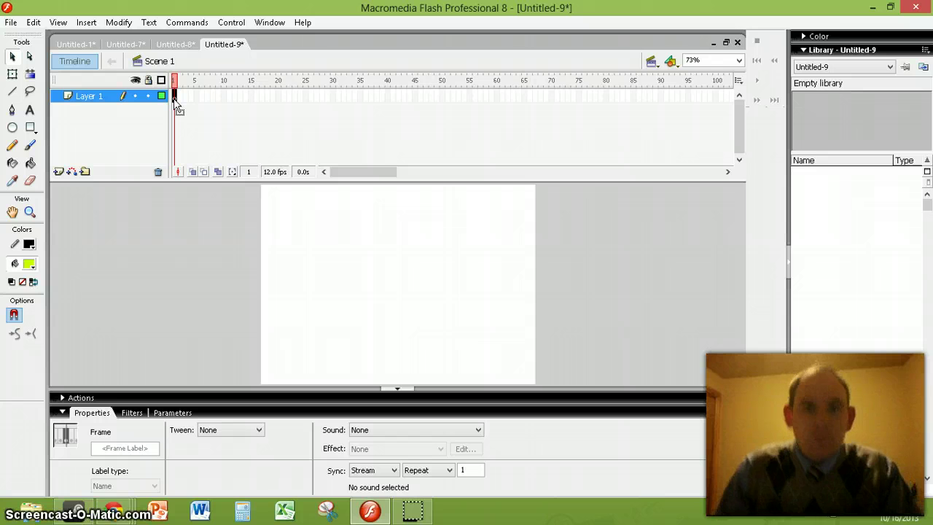
{"action": "left_click", "coordinate": [12, 127]}
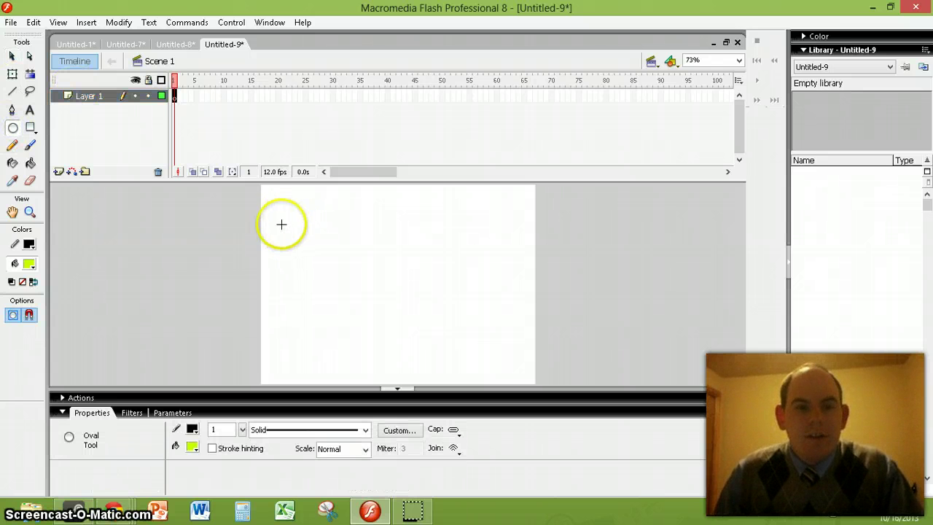
{"action": "left_click_drag", "start_coordinate": [281, 225], "coordinate": [362, 304]}
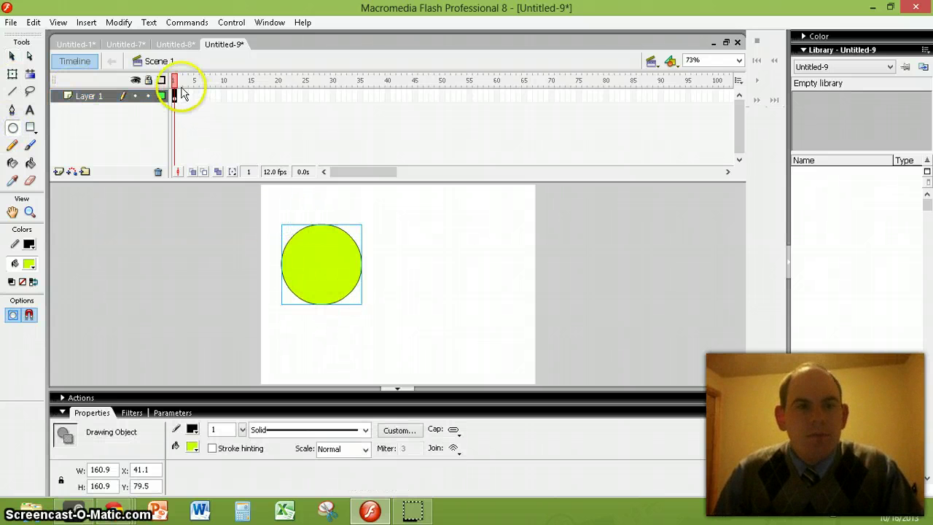
Insert a keyframe at frame 20 of Layer 1
{"action": "right_click", "coordinate": [278, 101]}
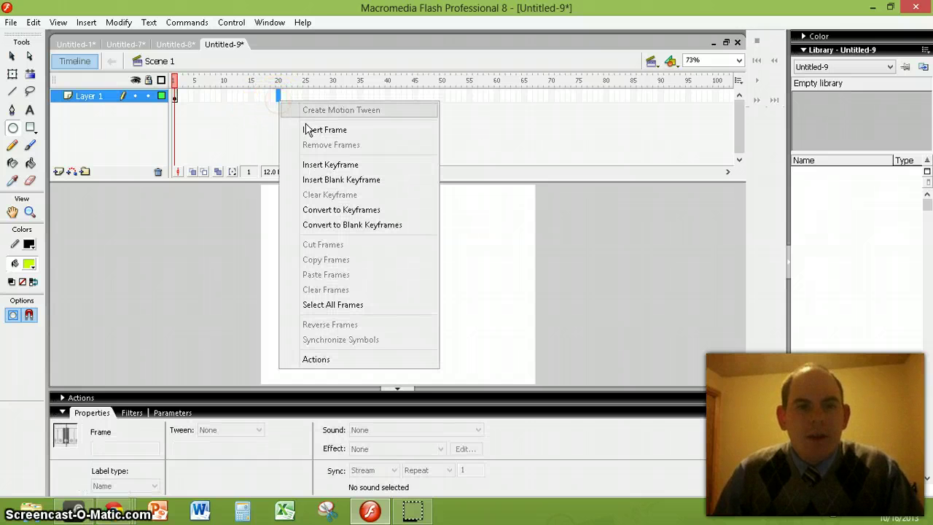
{"action": "left_click", "coordinate": [312, 166]}
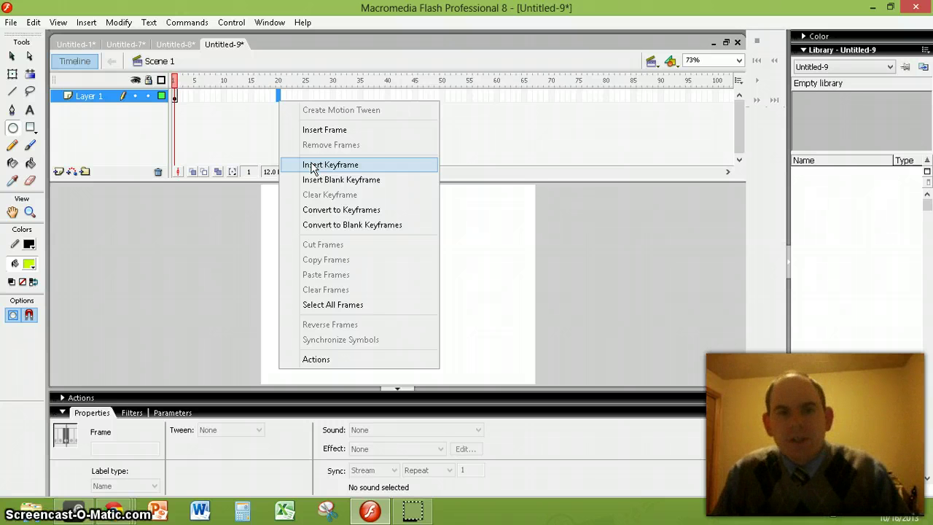
{"action": "left_click", "coordinate": [313, 166]}
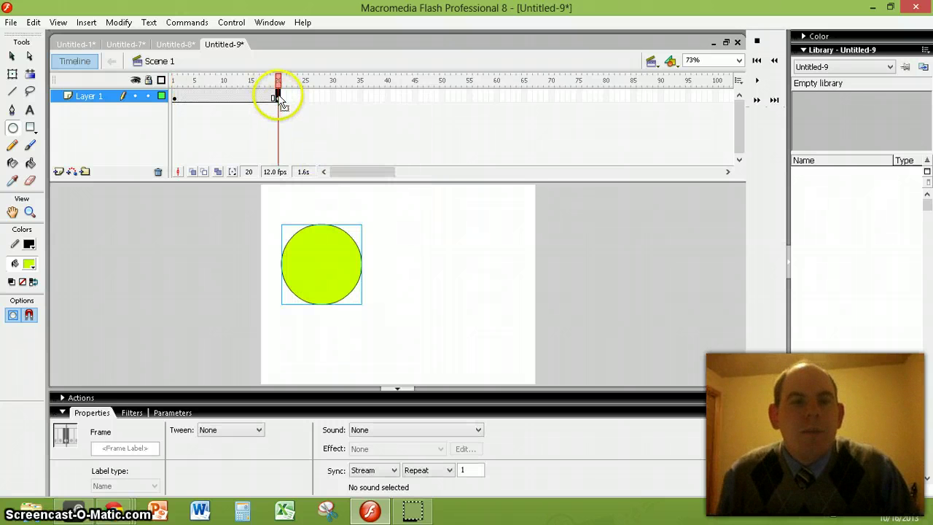
Move the frame 20 circle to about X 371, Y 138 and create a motion tween between the two Layer 1 keyframes
{"action": "left_click", "coordinate": [12, 61]}
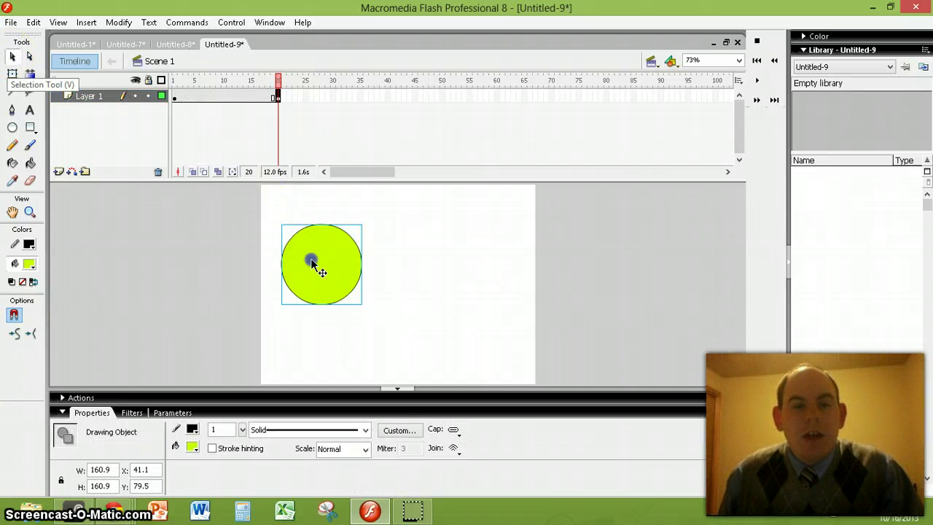
{"action": "left_click_drag", "start_coordinate": [312, 264], "coordinate": [476, 294]}
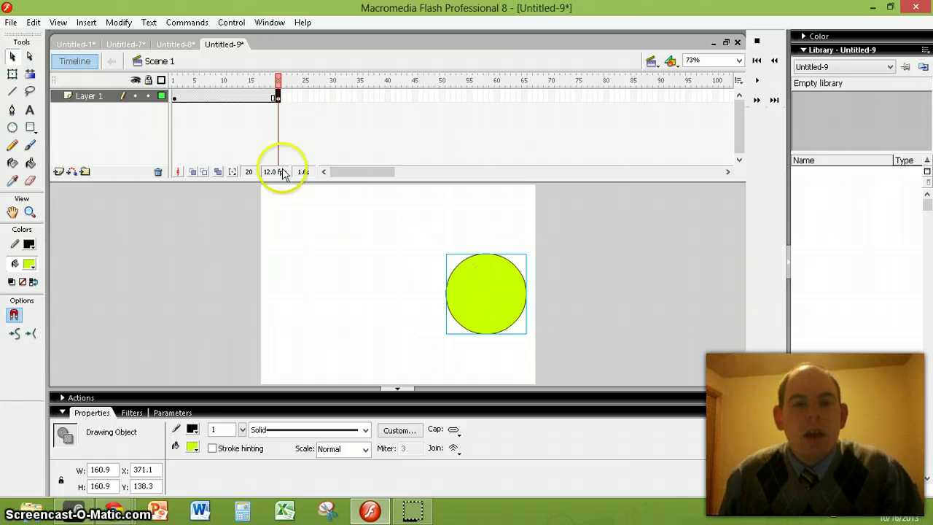
{"action": "right_click", "coordinate": [213, 97]}
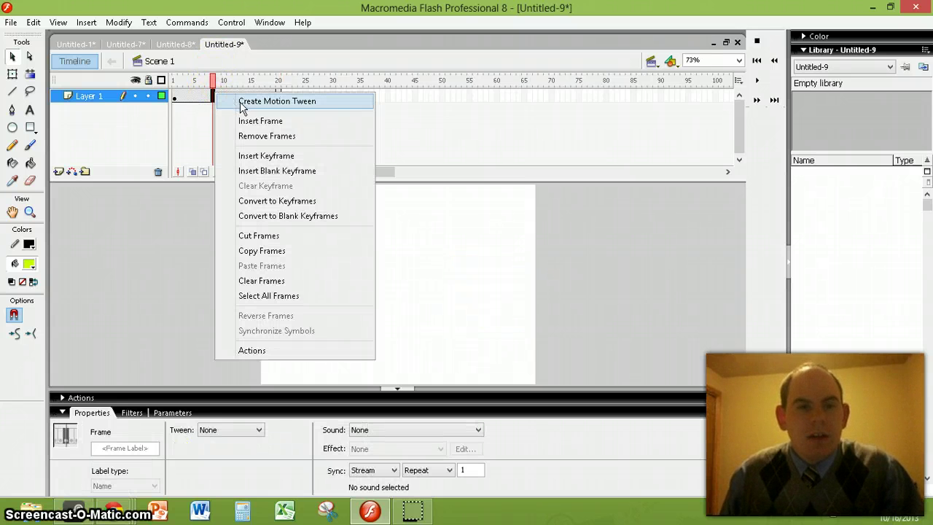
{"action": "left_click", "coordinate": [243, 107]}
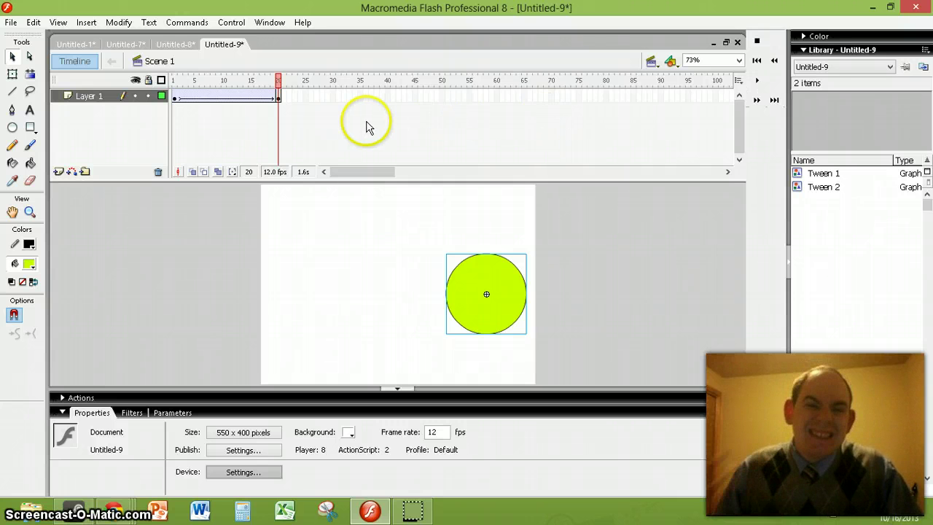
Insert a new layer above Layer 1 and hide Layer 1
{"action": "left_click", "coordinate": [85, 98]}
{"action": "right_click", "coordinate": [85, 102]}
{"action": "left_click", "coordinate": [128, 158]}
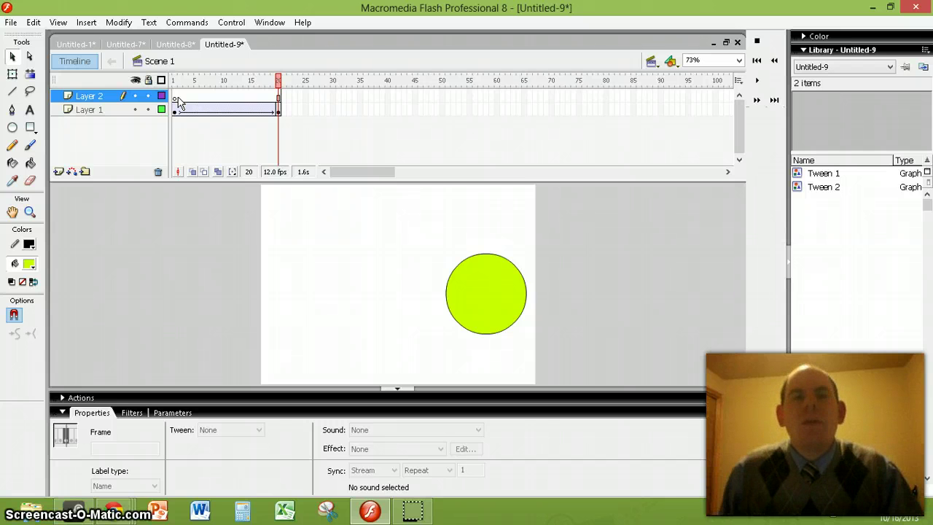
{"action": "left_click", "coordinate": [135, 110]}
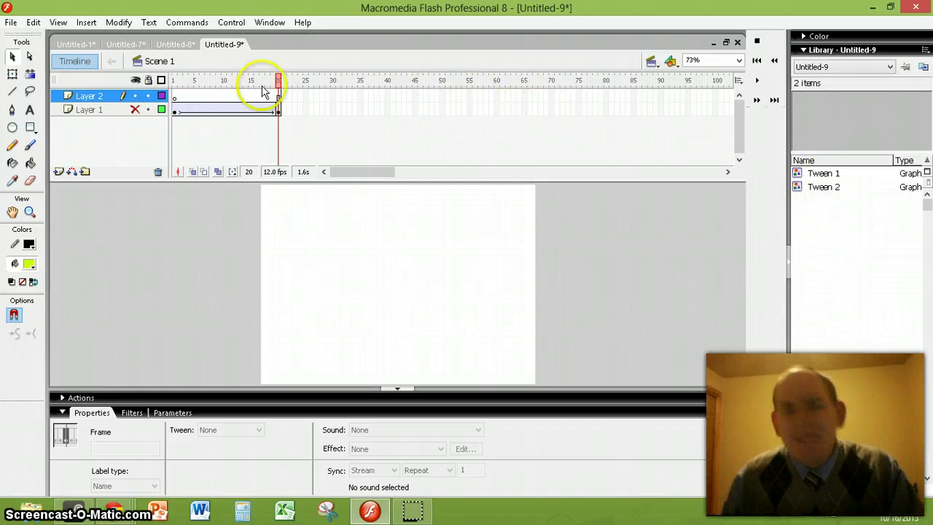
Draw a square about 129 × 129 px near the middle of the stage on Layer 2 and convert it to a graphic symbol
{"action": "left_click", "coordinate": [31, 127]}
{"action": "left_click_drag", "start_coordinate": [336, 240], "coordinate": [401, 303]}
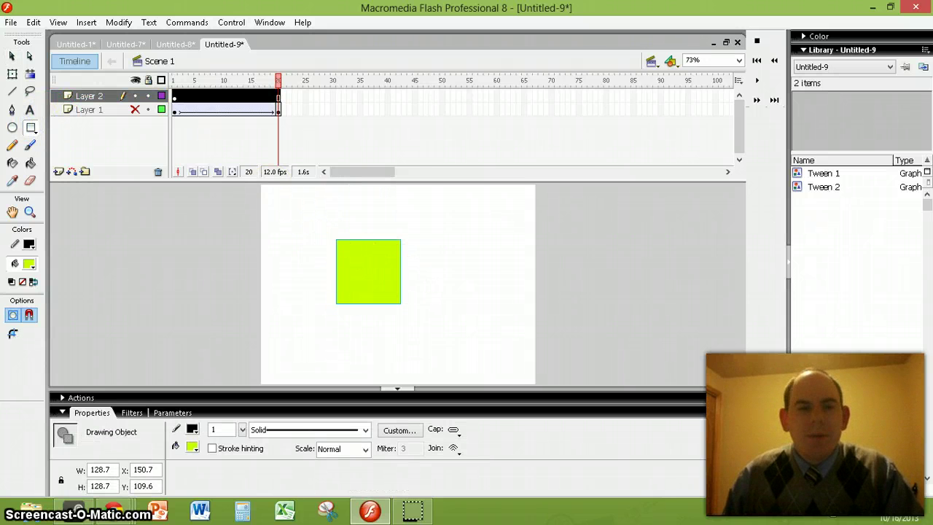
{"action": "key", "text": "v"}
{"action": "right_click", "coordinate": [365, 266]}
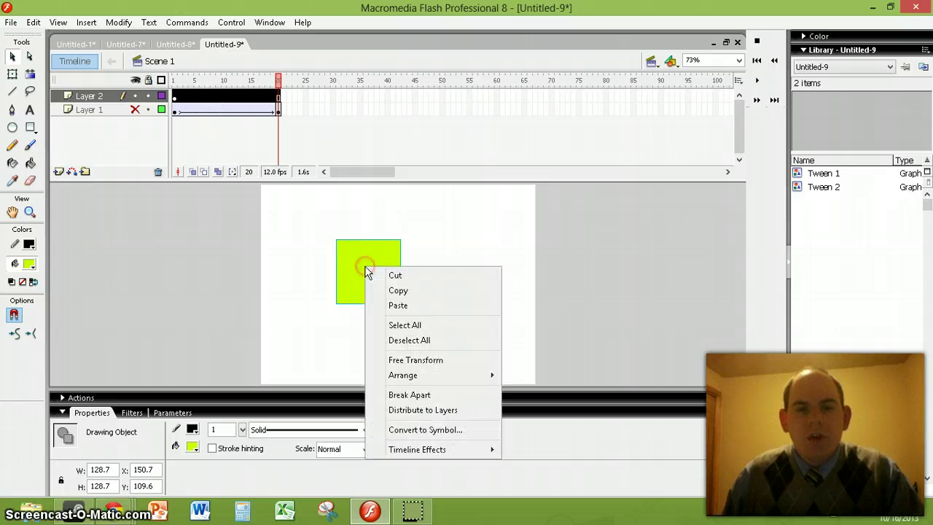
{"action": "left_click", "coordinate": [405, 429]}
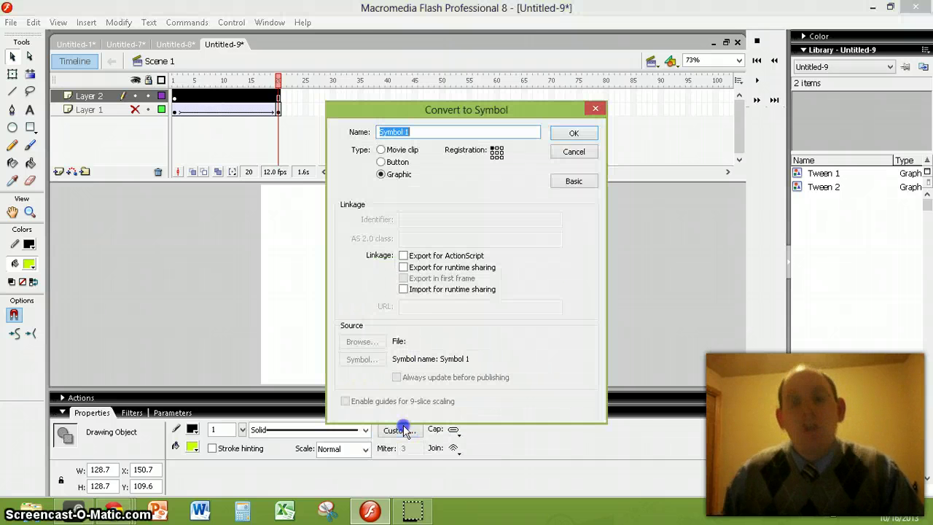
{"action": "left_click", "coordinate": [576, 134]}
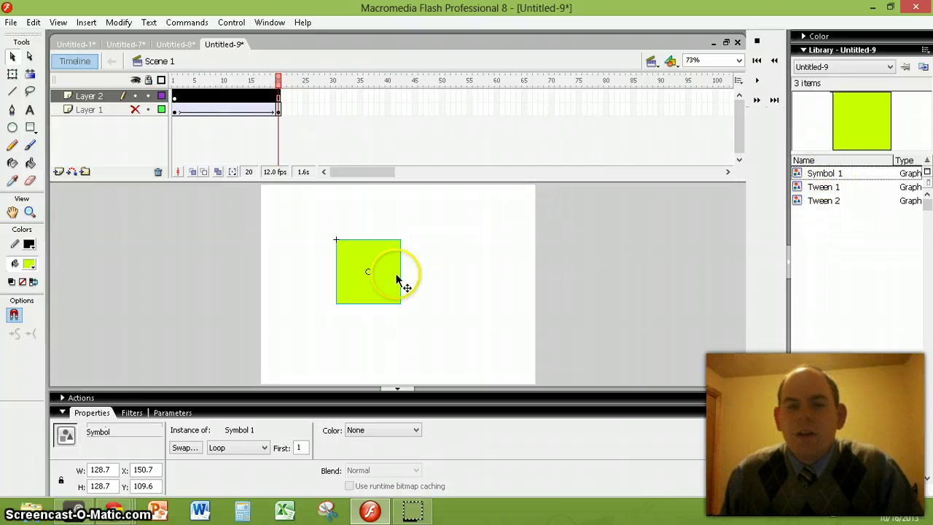
Replace the square on the stage with a Symbol 1 instance from the library, and insert a keyframe at frame 20 of Layer 2
{"action": "key", "text": "Delete"}
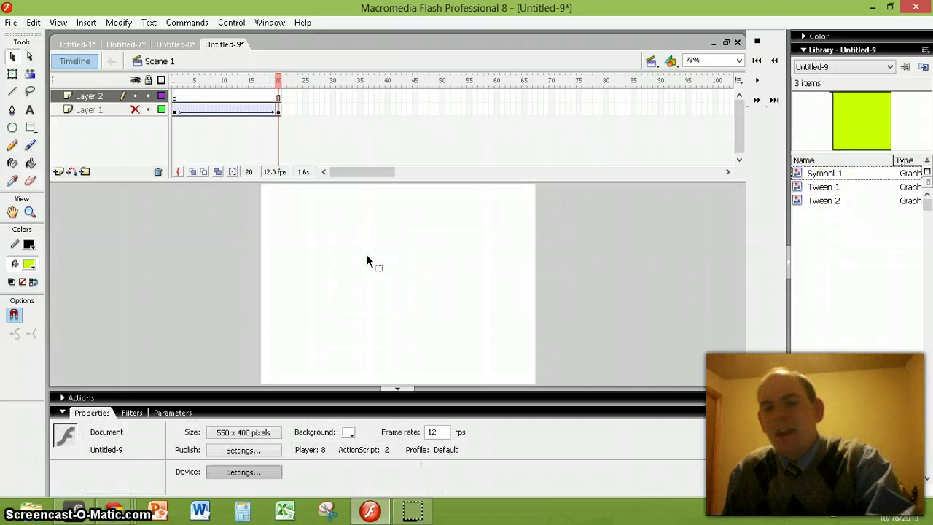
{"action": "left_click_drag", "start_coordinate": [797, 175], "coordinate": [410, 270]}
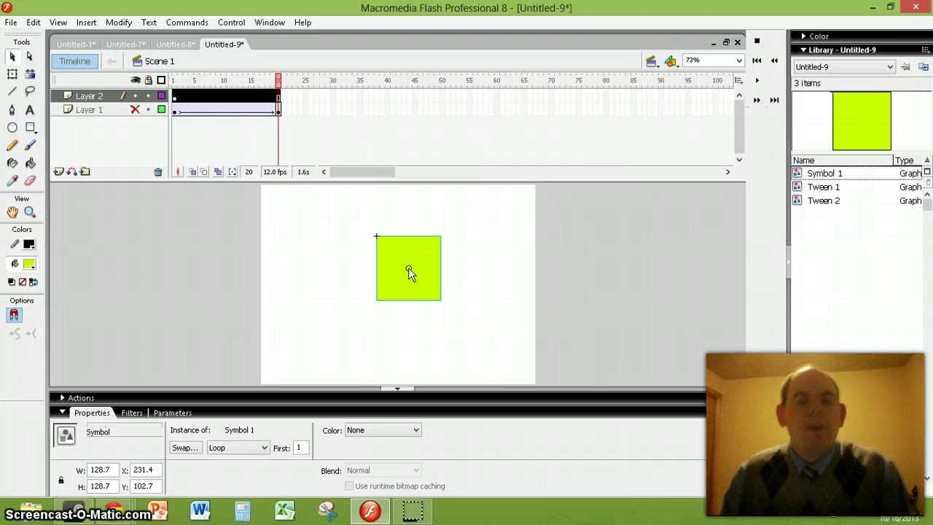
{"action": "left_click", "coordinate": [278, 97]}
{"action": "right_click", "coordinate": [279, 99]}
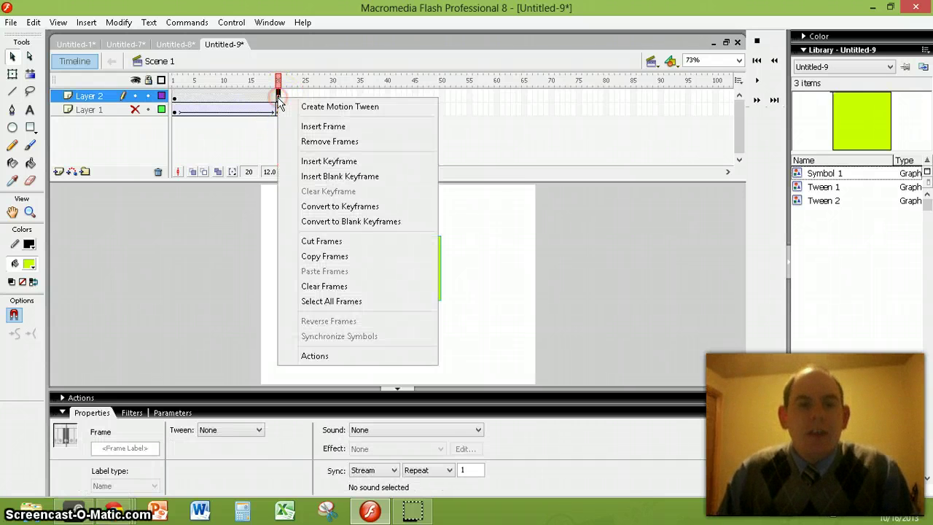
{"action": "left_click", "coordinate": [315, 159]}
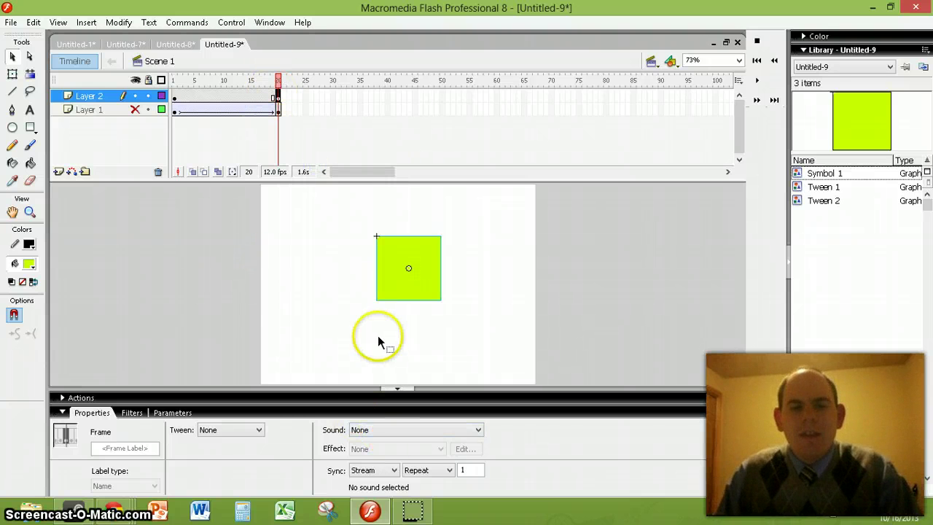
Apply the Advanced color effect to the square instance on frame 20 of Layer 2
{"action": "left_click", "coordinate": [402, 246]}
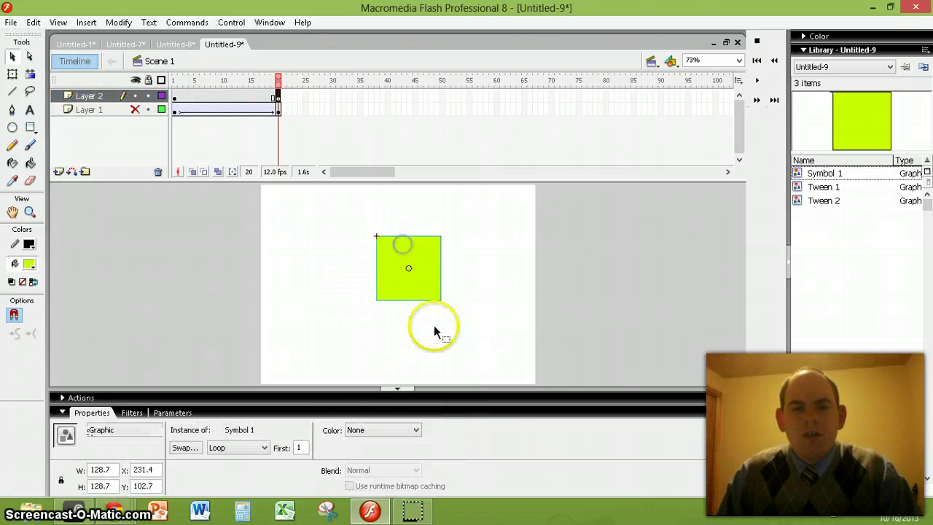
{"action": "left_click", "coordinate": [415, 431]}
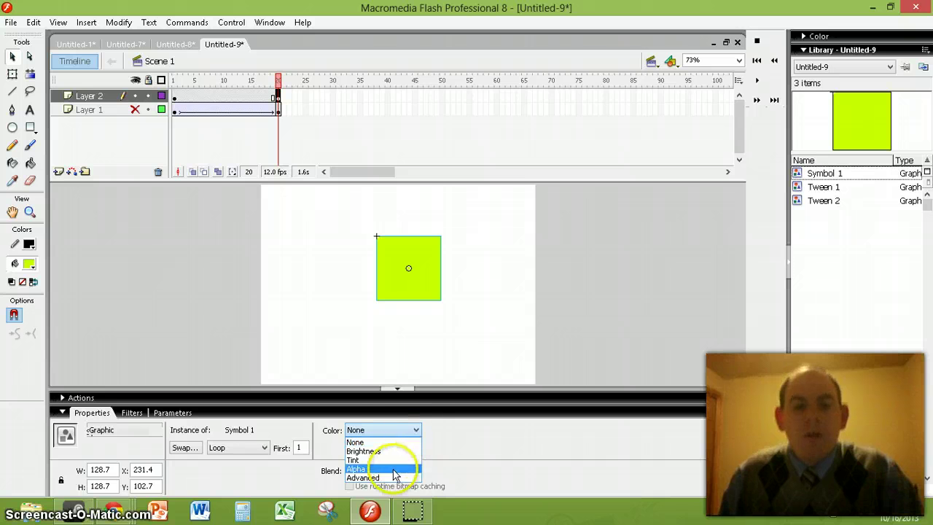
{"action": "left_click", "coordinate": [365, 431]}
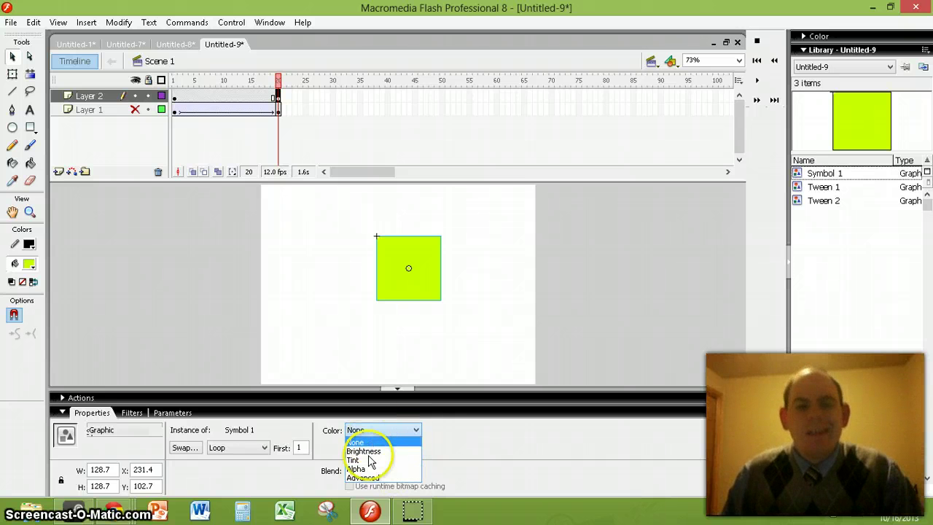
{"action": "left_click", "coordinate": [362, 478]}
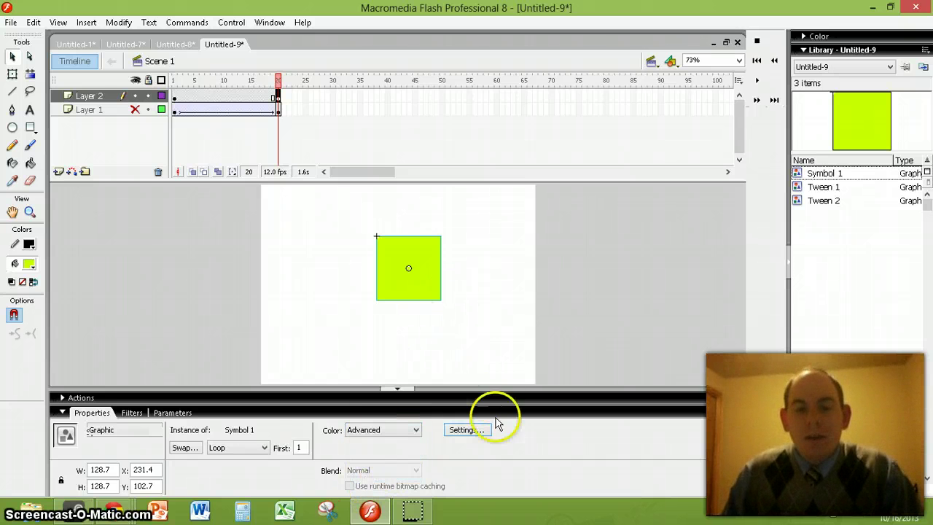
Open the Advanced color effect settings for the square and move the dialog clear of it
{"action": "left_click", "coordinate": [466, 430]}
{"action": "left_click", "coordinate": [441, 210]}
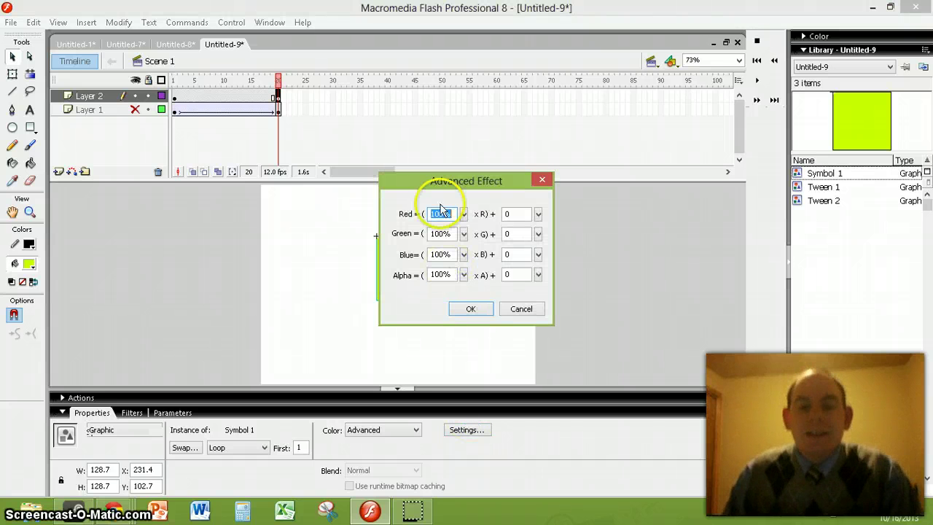
{"action": "left_click_drag", "start_coordinate": [440, 186], "coordinate": [515, 183]}
Set the square's Red percentage to -18% and its Green percentage to -68% in the Advanced Effect settings
{"action": "left_click", "coordinate": [541, 213]}
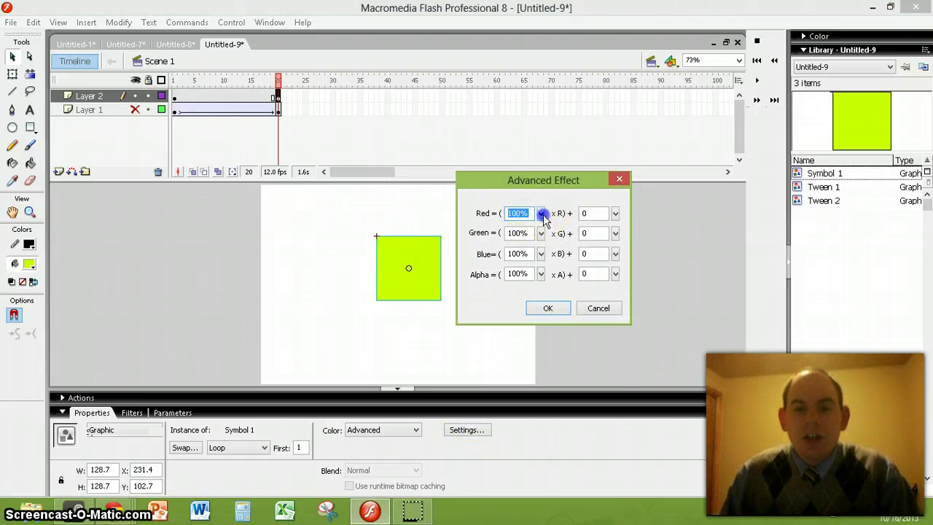
{"action": "left_click_drag", "start_coordinate": [543, 219], "coordinate": [546, 302]}
{"action": "left_click", "coordinate": [516, 214]}
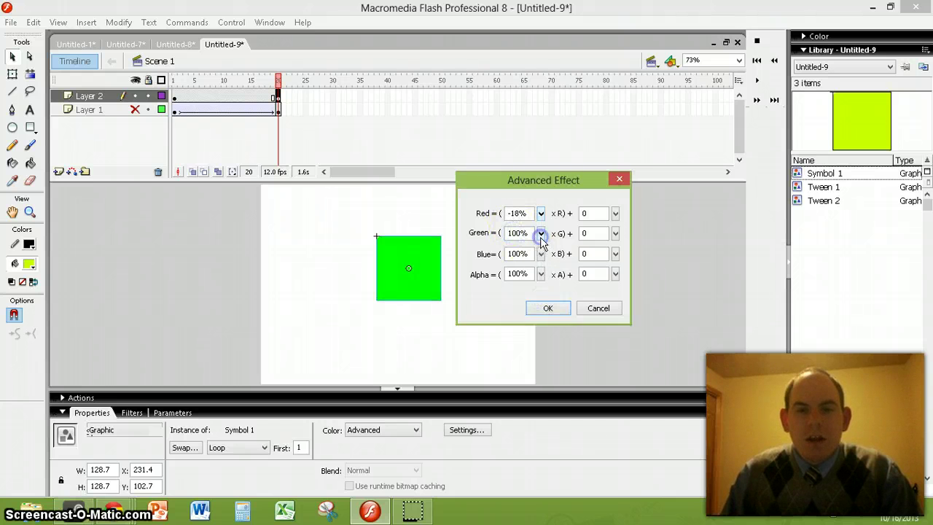
{"action": "left_click_drag", "start_coordinate": [541, 234], "coordinate": [547, 259]}
{"action": "left_click", "coordinate": [514, 258]}
{"action": "left_click", "coordinate": [538, 258]}
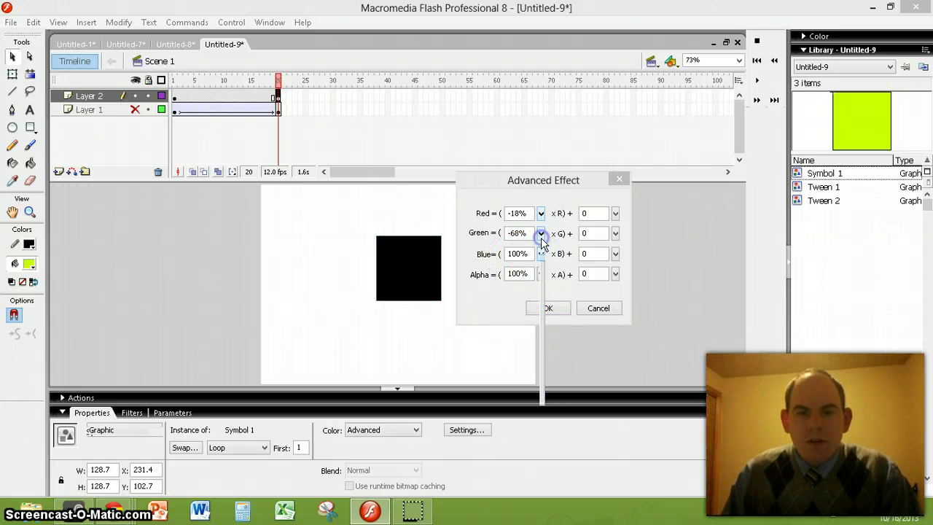
Set the square's Red and Green percentages back to 100%
{"action": "left_click_drag", "start_coordinate": [540, 213], "coordinate": [538, 109]}
{"action": "left_click", "coordinate": [519, 233]}
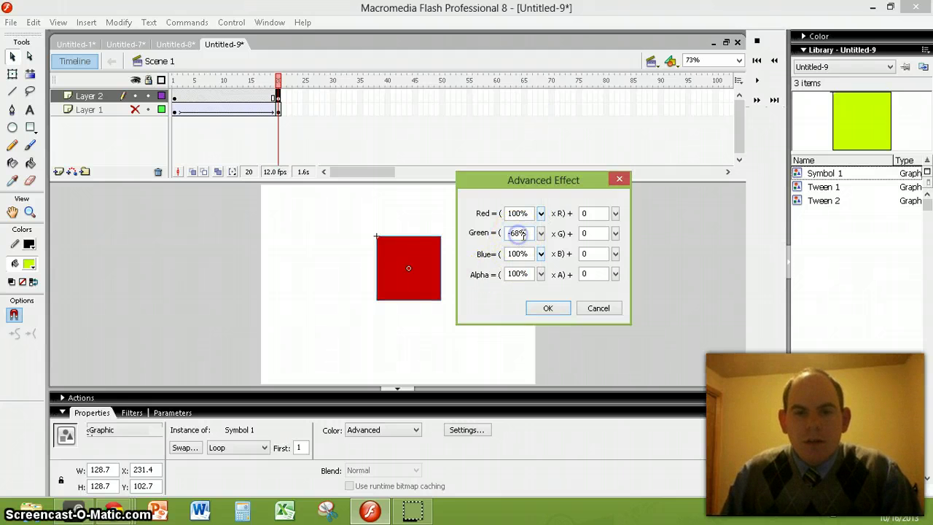
{"action": "left_click", "coordinate": [541, 233]}
{"action": "left_click_drag", "start_coordinate": [544, 214], "coordinate": [540, 102]}
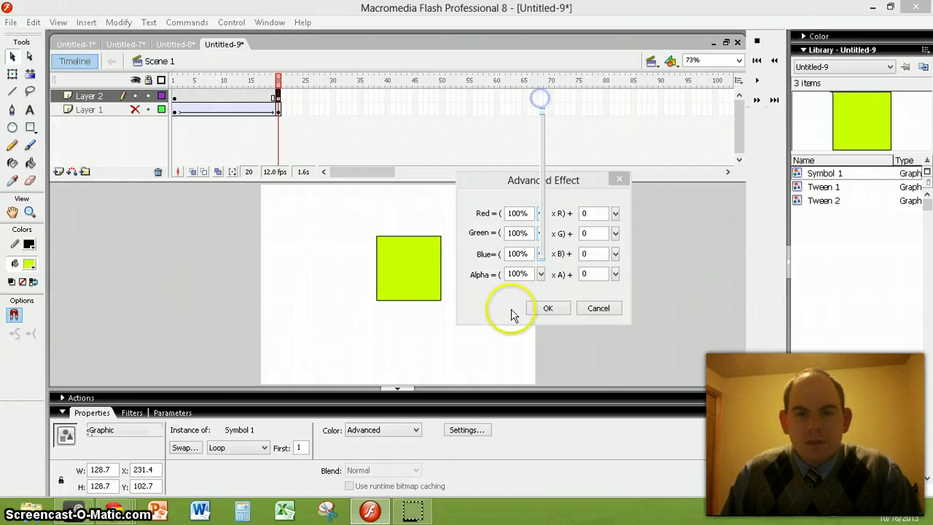
Set the square's Blue percentage to -100% and its Green percentage to 20%
{"action": "left_click", "coordinate": [539, 254]}
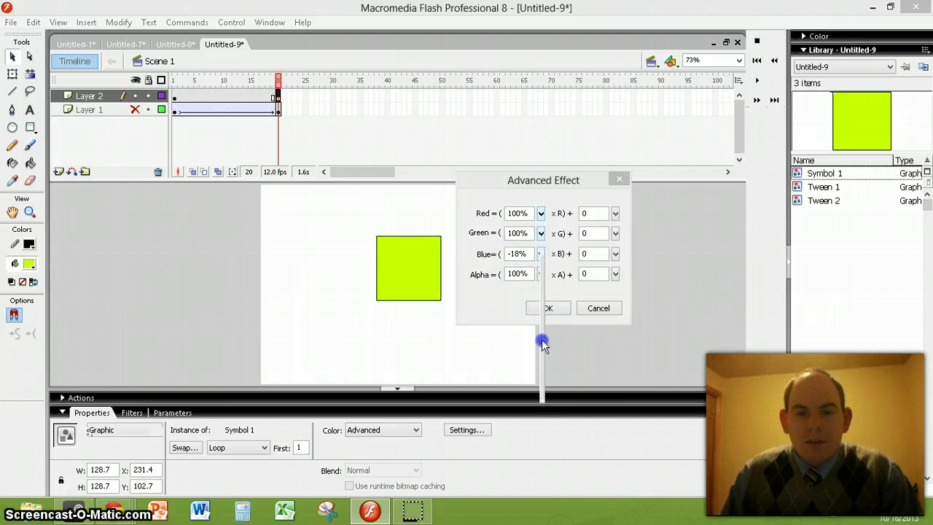
{"action": "left_click_drag", "start_coordinate": [543, 343], "coordinate": [543, 419]}
{"action": "left_click_drag", "start_coordinate": [543, 457], "coordinate": [542, 437]}
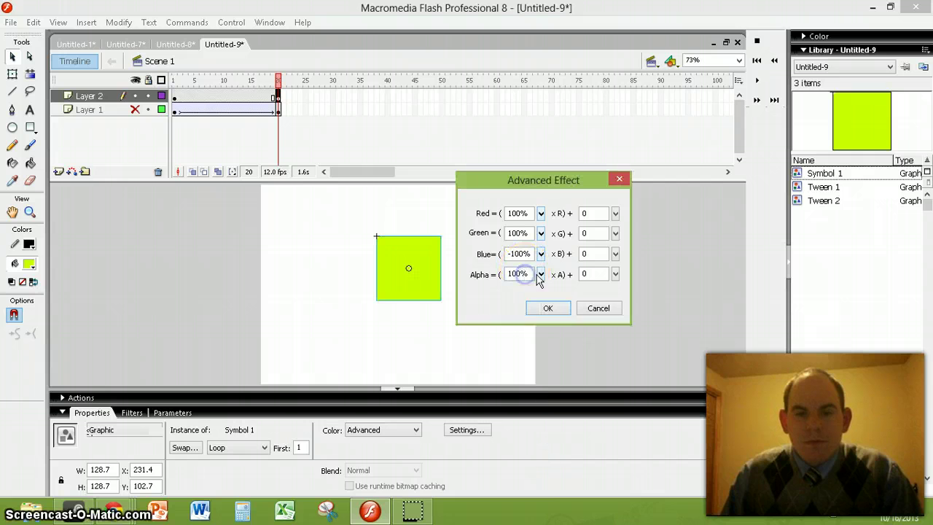
{"action": "left_click", "coordinate": [541, 234]}
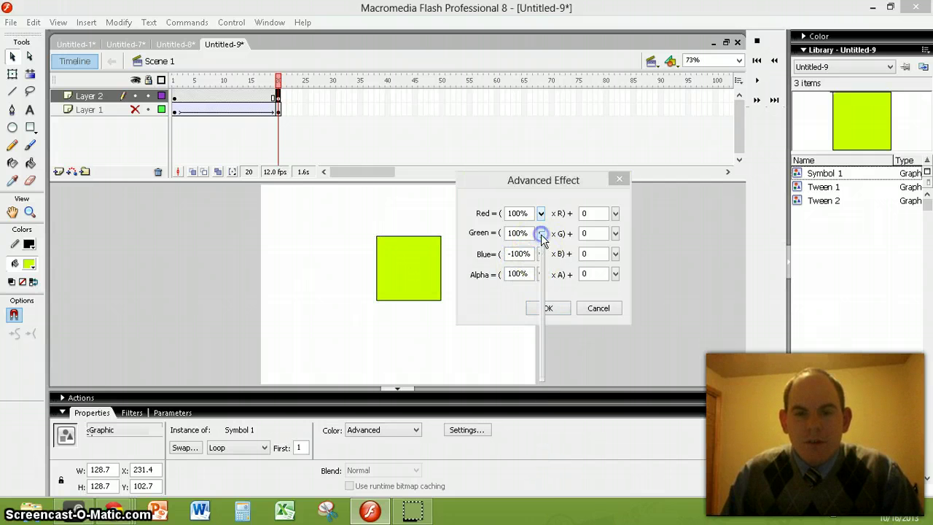
{"action": "left_click_drag", "start_coordinate": [541, 236], "coordinate": [552, 256]}
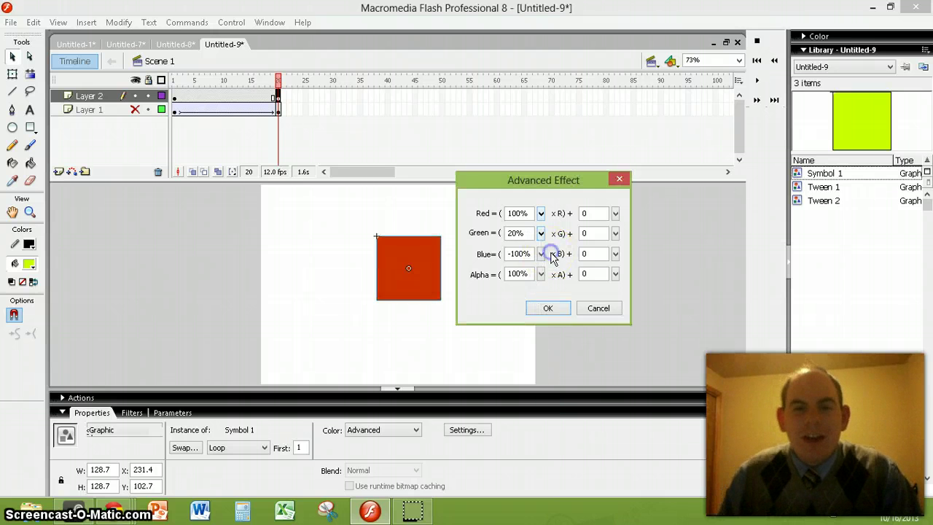
Set the square's Red offset to -255 and apply the advanced effect
{"action": "left_click", "coordinate": [614, 213]}
{"action": "left_click_drag", "start_coordinate": [616, 216], "coordinate": [616, 183]}
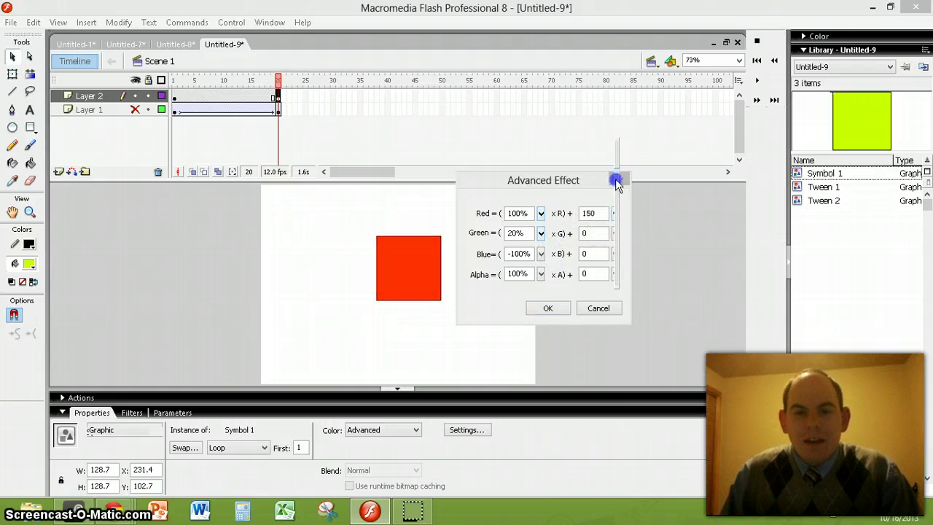
{"action": "left_click_drag", "start_coordinate": [611, 135], "coordinate": [618, 307]}
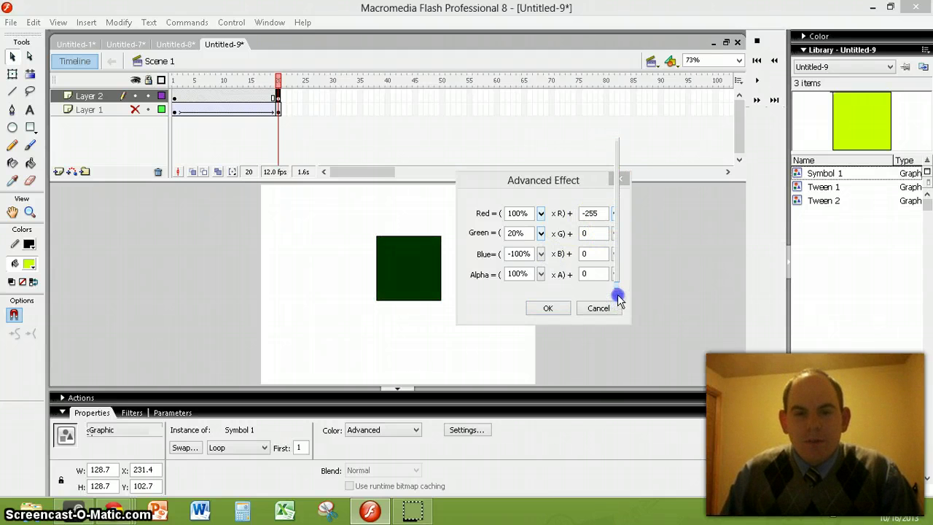
{"action": "left_click", "coordinate": [561, 234]}
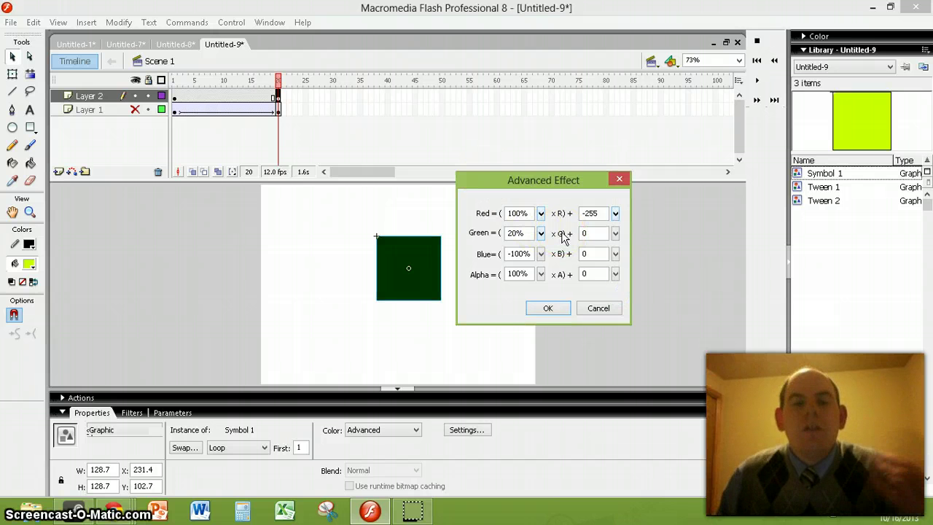
{"action": "left_click", "coordinate": [546, 309]}
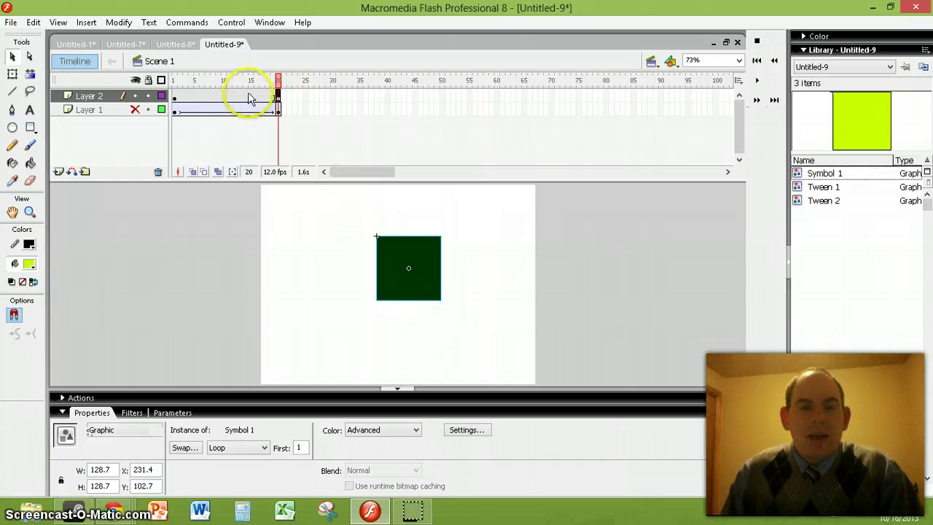
Create a motion tween between the frame 1 and frame 20 keyframes of Layer 2
{"action": "left_click", "coordinate": [176, 98]}
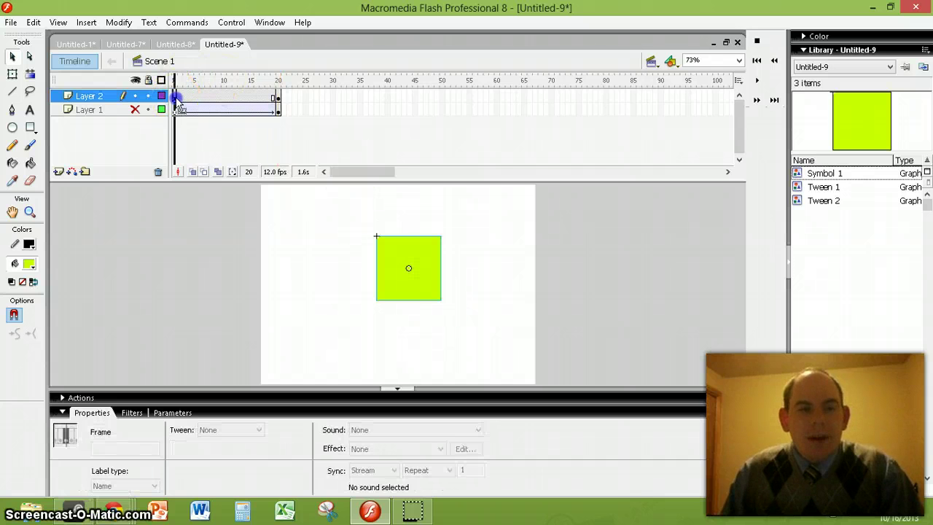
{"action": "left_click", "coordinate": [278, 99]}
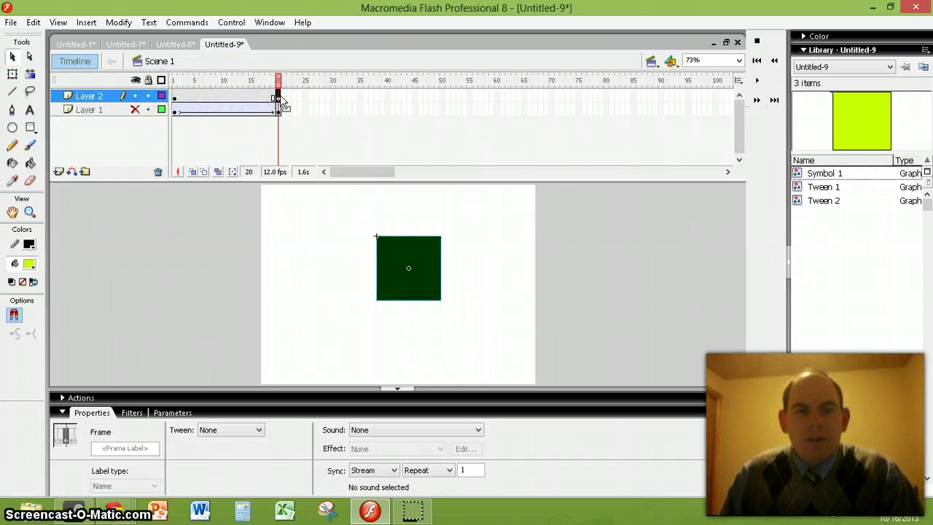
{"action": "right_click", "coordinate": [216, 95]}
{"action": "left_click", "coordinate": [250, 101]}
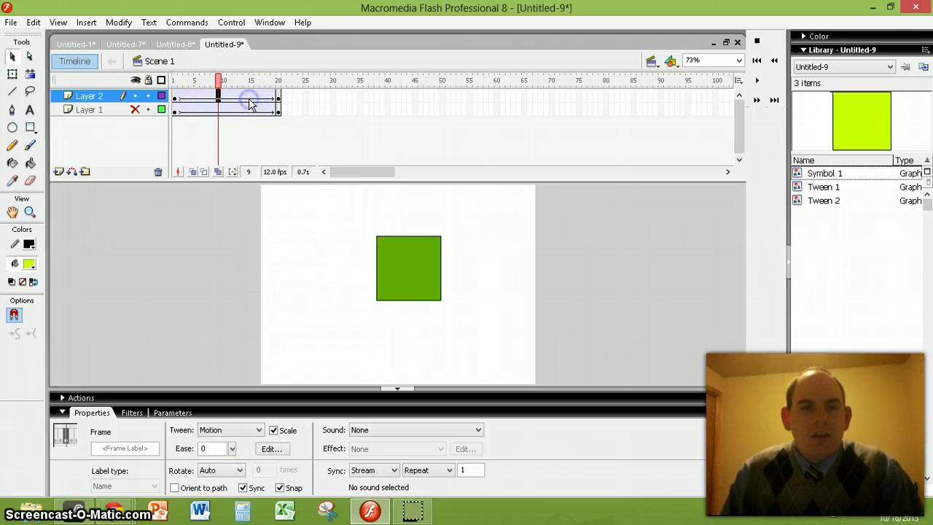
Play the square's color-change animation from frame 1
{"action": "left_click", "coordinate": [176, 100]}
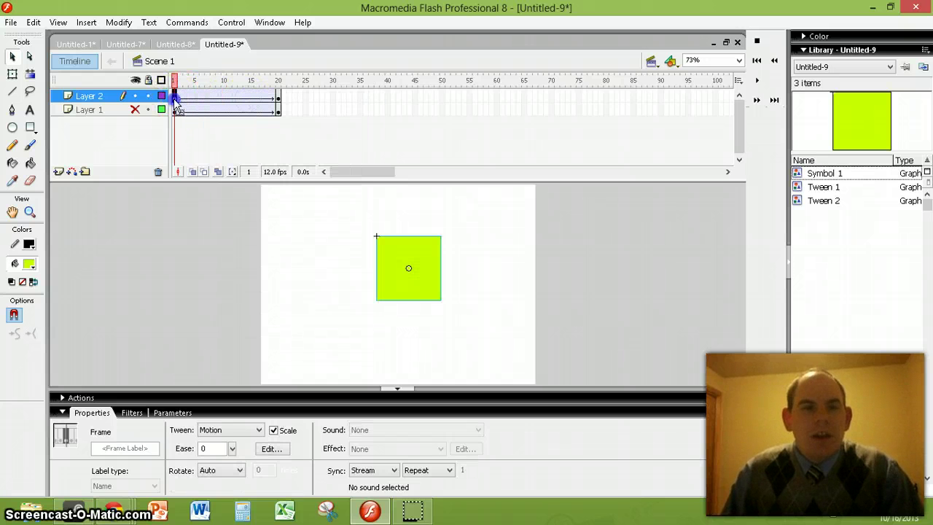
{"action": "left_click", "coordinate": [757, 82]}
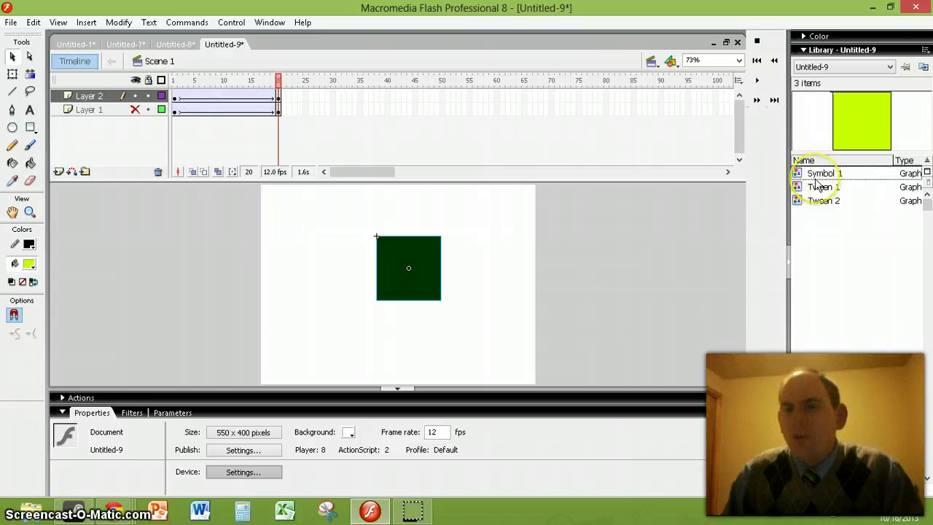
{"action": "left_click", "coordinate": [676, 150]}
{"action": "left_click", "coordinate": [435, 192]}
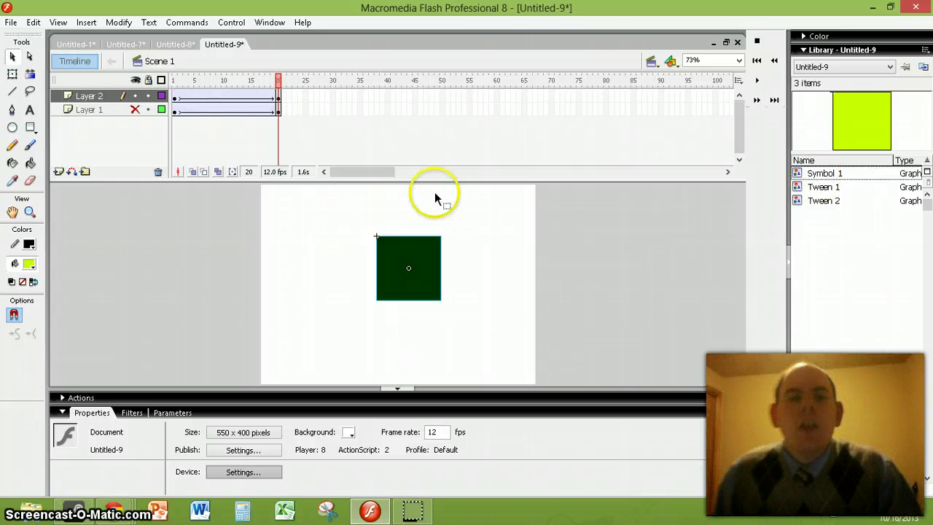
Insert a new layer above Layer 2 and hide Layer 2
{"action": "left_click", "coordinate": [84, 96]}
{"action": "right_click", "coordinate": [83, 96]}
{"action": "left_click", "coordinate": [129, 149]}
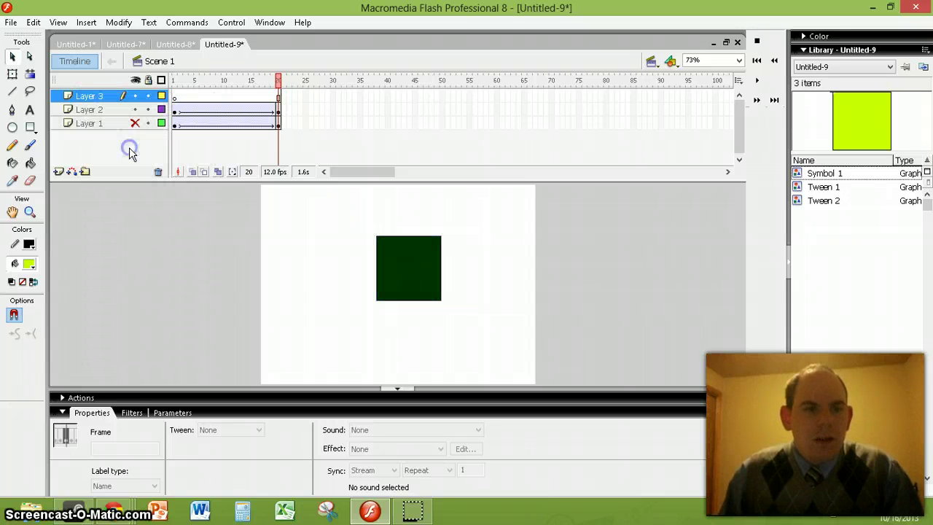
{"action": "left_click", "coordinate": [135, 110]}
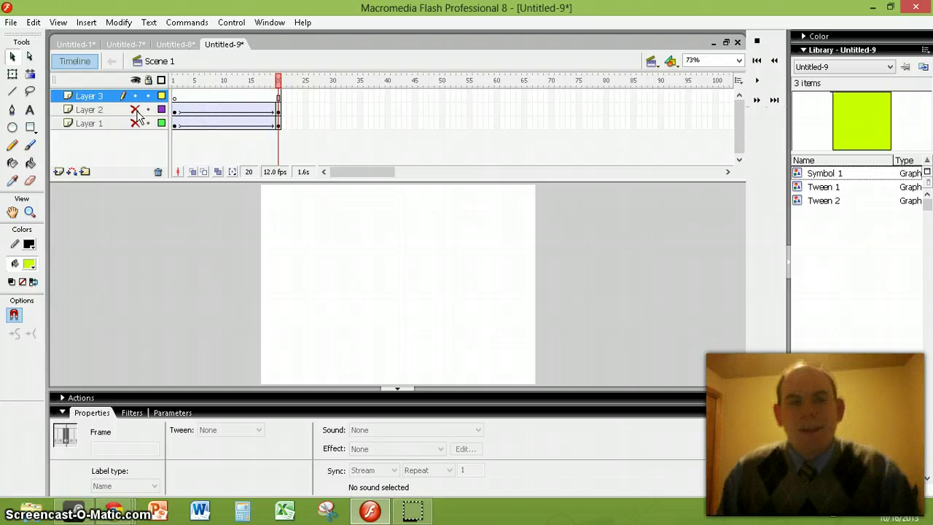
Draw a circle about 125 px wide near the stage's upper-left corner on Layer 3, and insert a keyframe at frame 20
{"action": "left_click", "coordinate": [12, 127]}
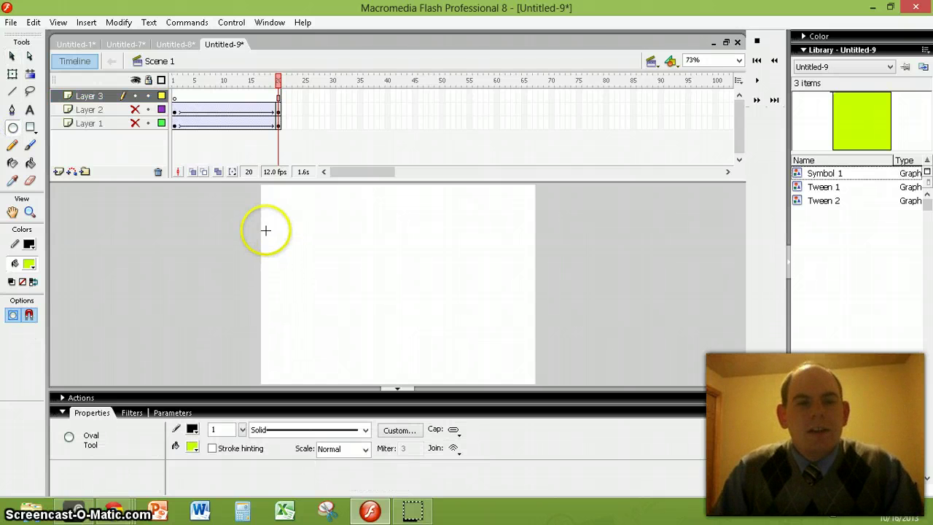
{"action": "left_click_drag", "start_coordinate": [328, 272], "coordinate": [332, 275]}
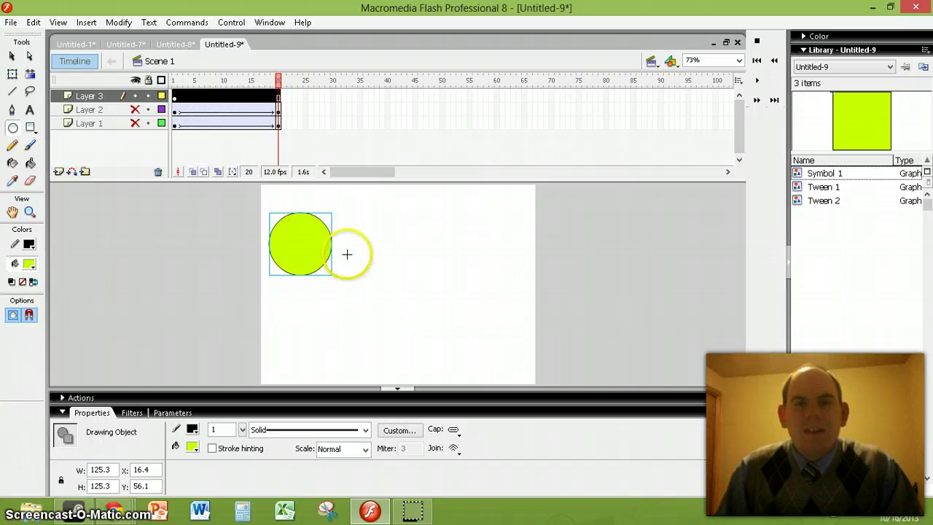
{"action": "left_click", "coordinate": [279, 97]}
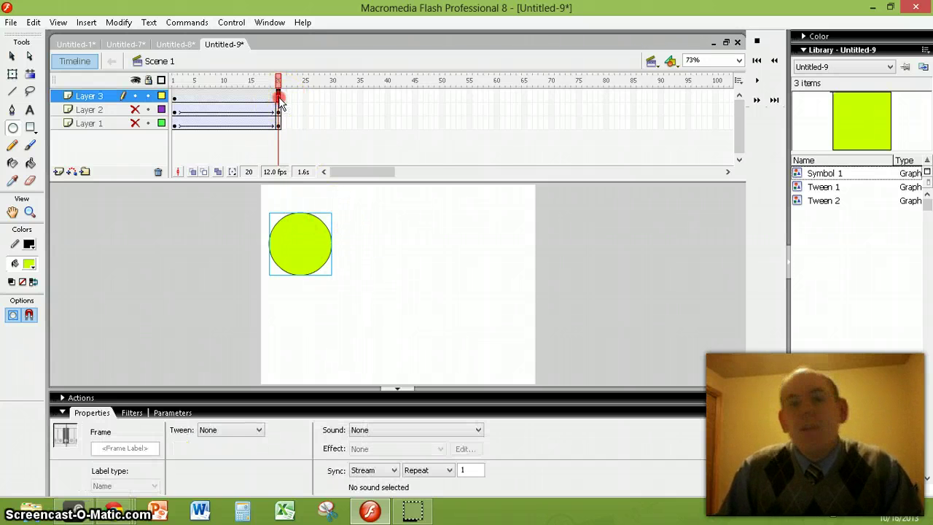
{"action": "right_click", "coordinate": [279, 97]}
{"action": "left_click", "coordinate": [324, 155]}
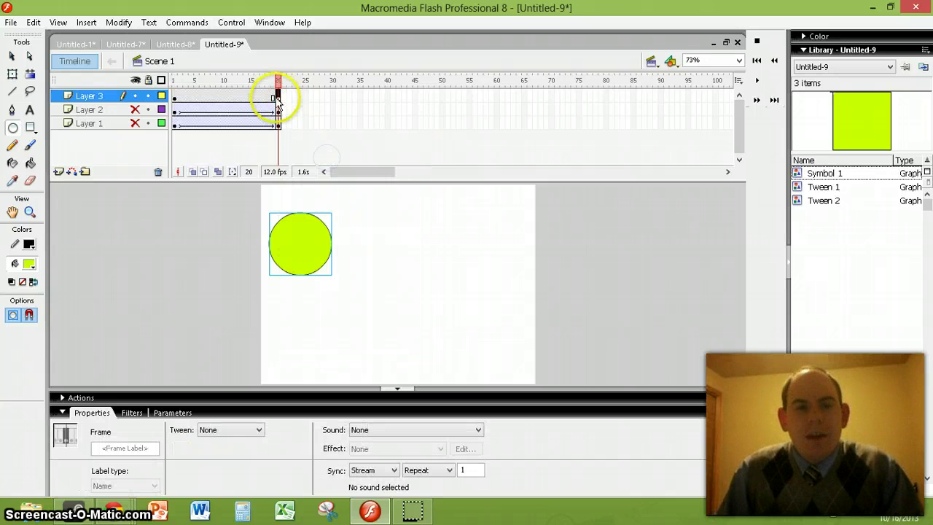
Add the static text "G" near the stage's lower-right corner on frame 20 of Layer 3
{"action": "left_click", "coordinate": [89, 97]}
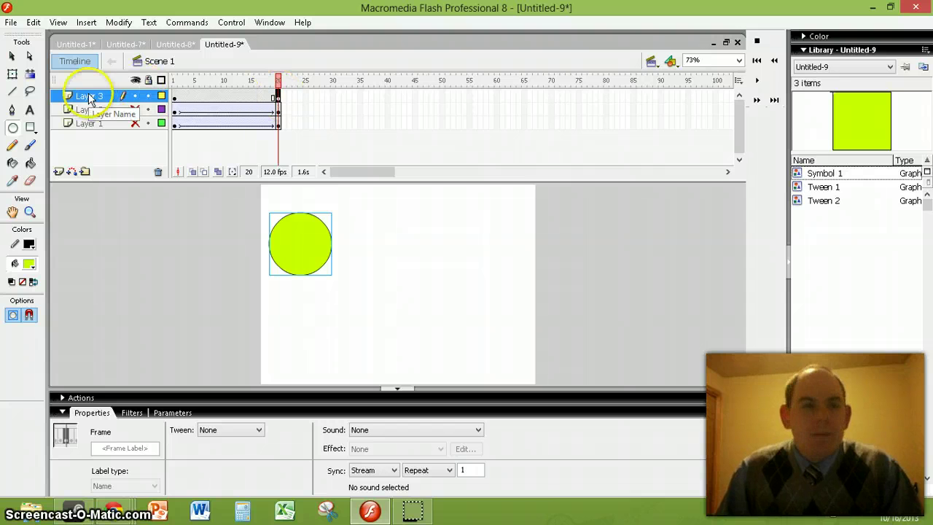
{"action": "left_click", "coordinate": [30, 110]}
{"action": "left_click", "coordinate": [499, 345]}
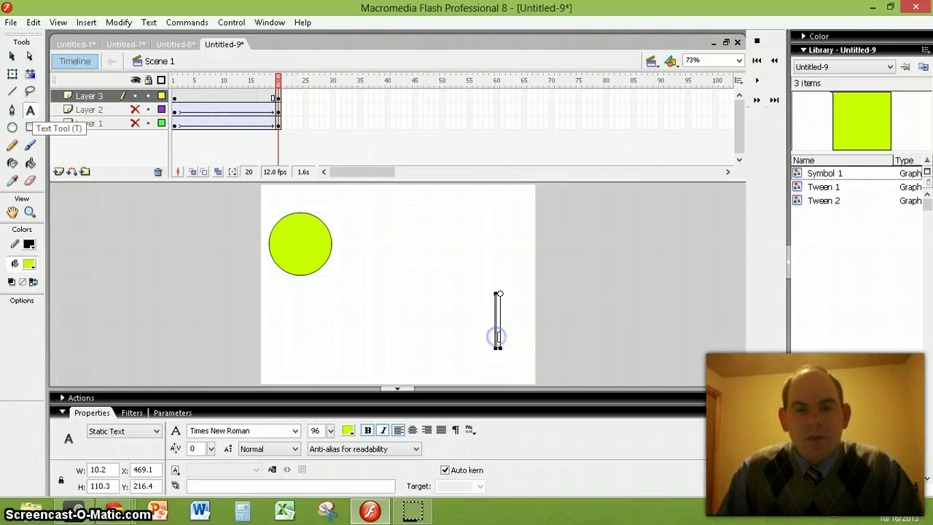
{"action": "type", "text": "G"}
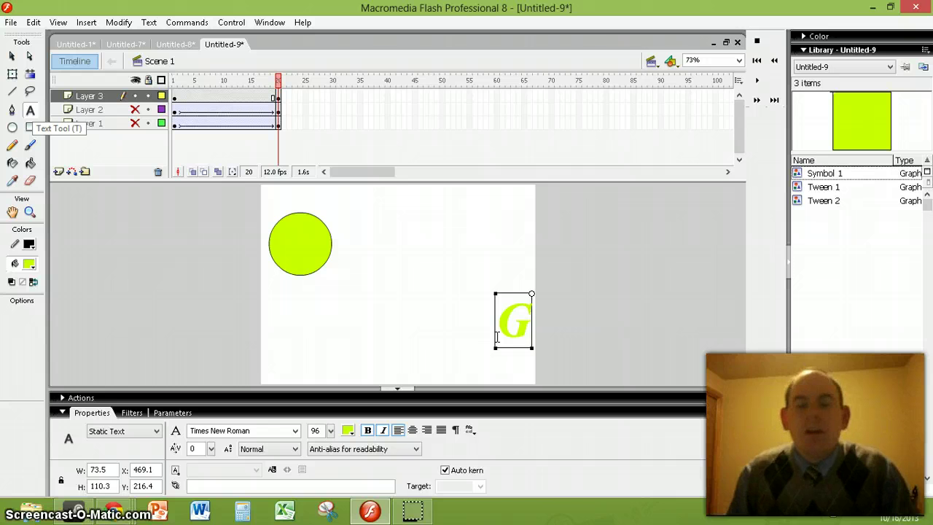
Change the letter G's text color to purple
{"action": "left_click_drag", "start_coordinate": [496, 328], "coordinate": [529, 321]}
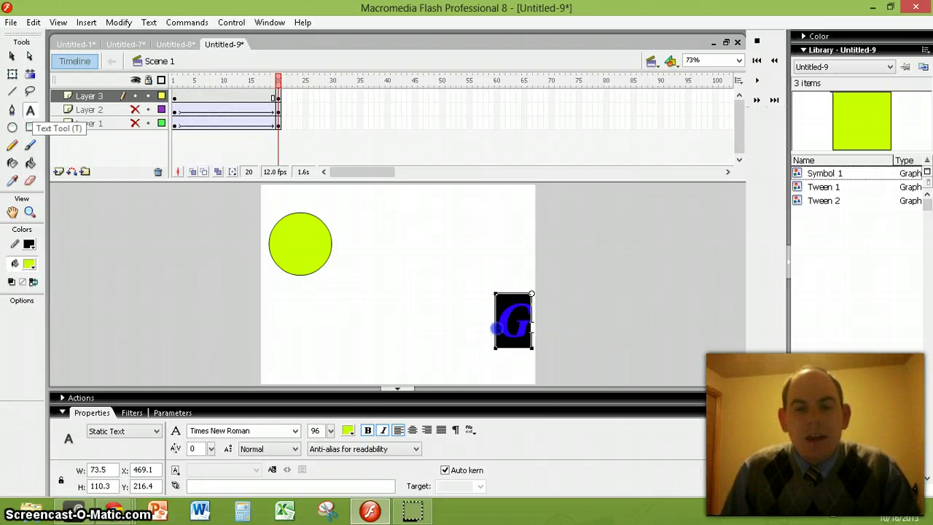
{"action": "left_click", "coordinate": [347, 431]}
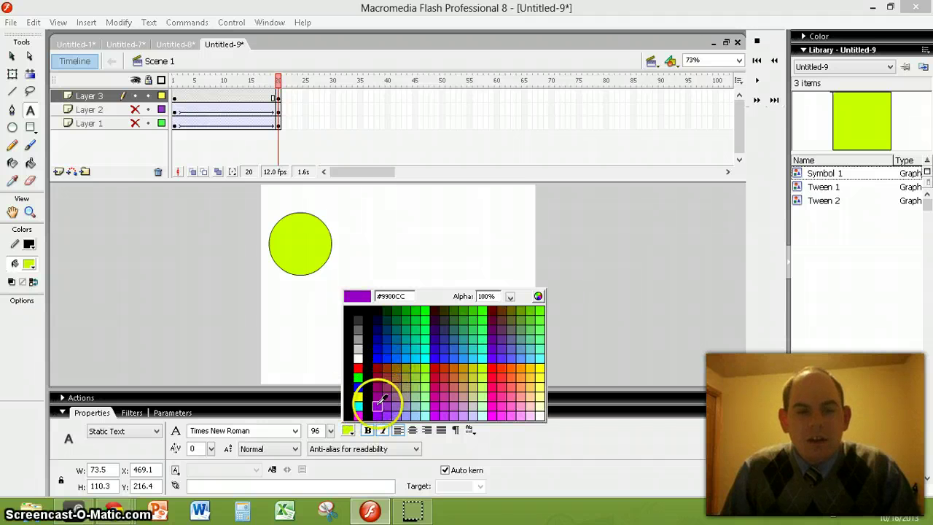
{"action": "left_click", "coordinate": [379, 394]}
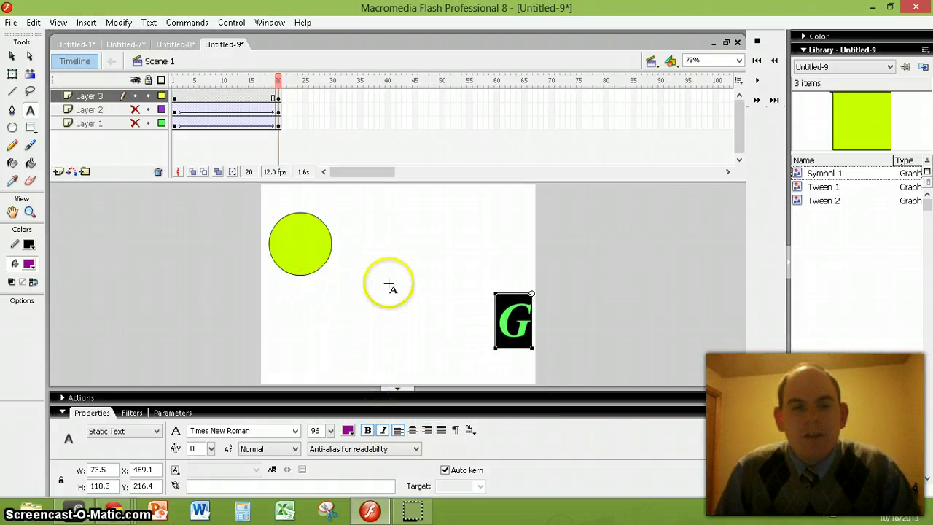
{"action": "left_click", "coordinate": [389, 285]}
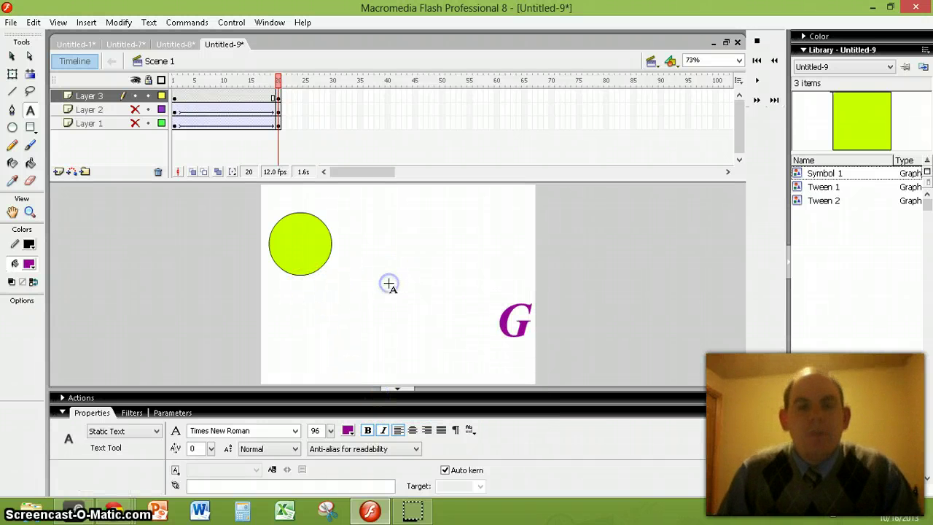
Delete the green circle from frame 20 of Layer 3, leaving only the letter G on the stage
{"action": "left_click", "coordinate": [175, 96]}
{"action": "left_click", "coordinate": [274, 99]}
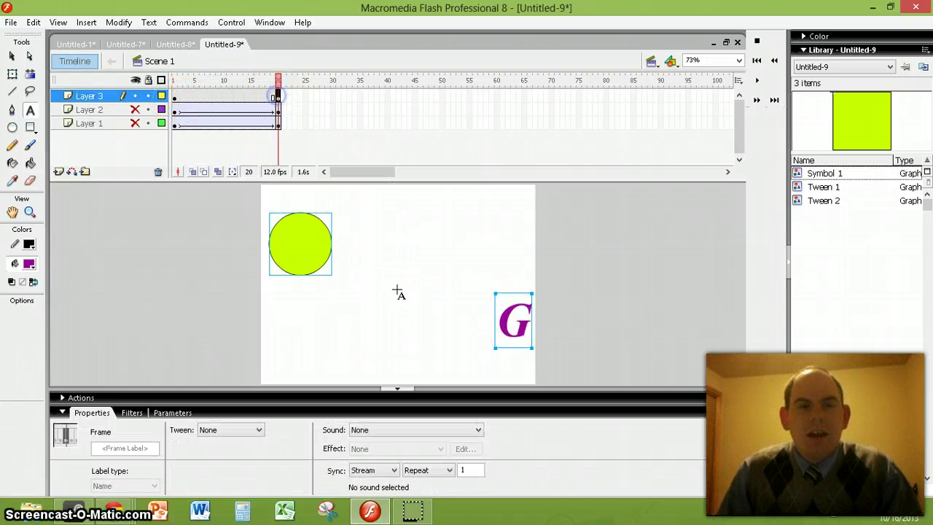
{"action": "left_click", "coordinate": [303, 251]}
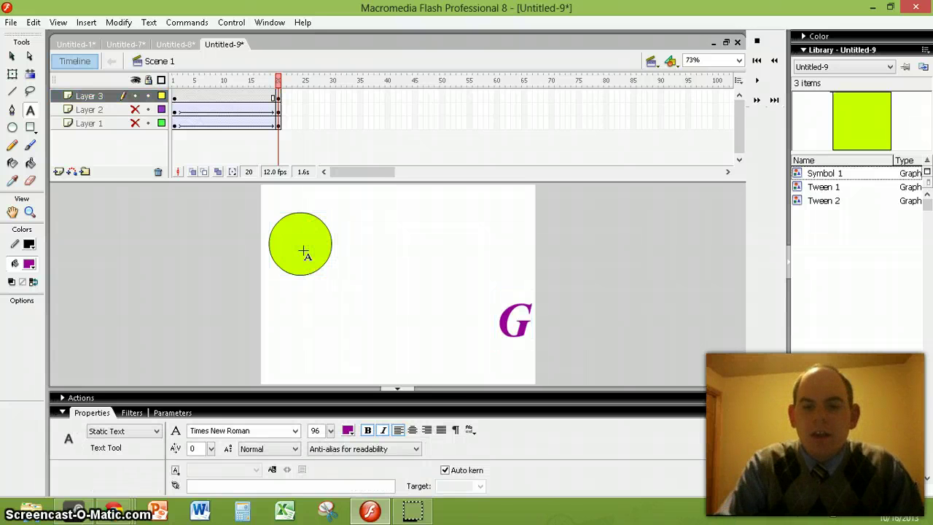
{"action": "left_click", "coordinate": [11, 56]}
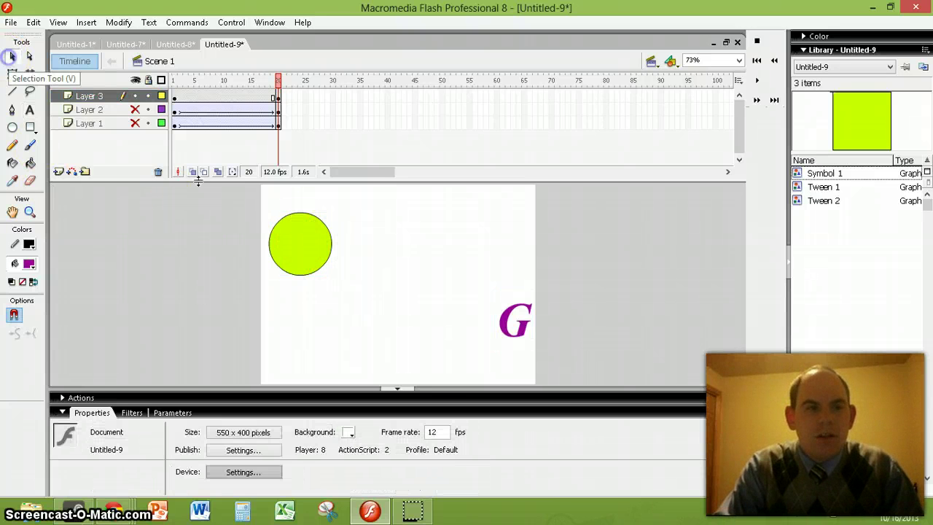
{"action": "left_click", "coordinate": [292, 246]}
{"action": "key", "text": "Delete"}
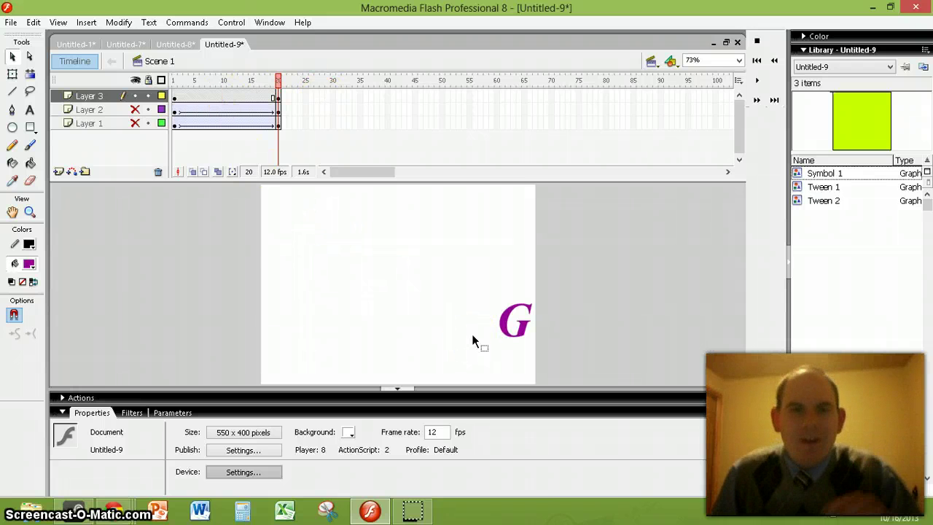
Break apart the letter G on frame 20 of Layer 3 into an editable shape
{"action": "left_click", "coordinate": [511, 321]}
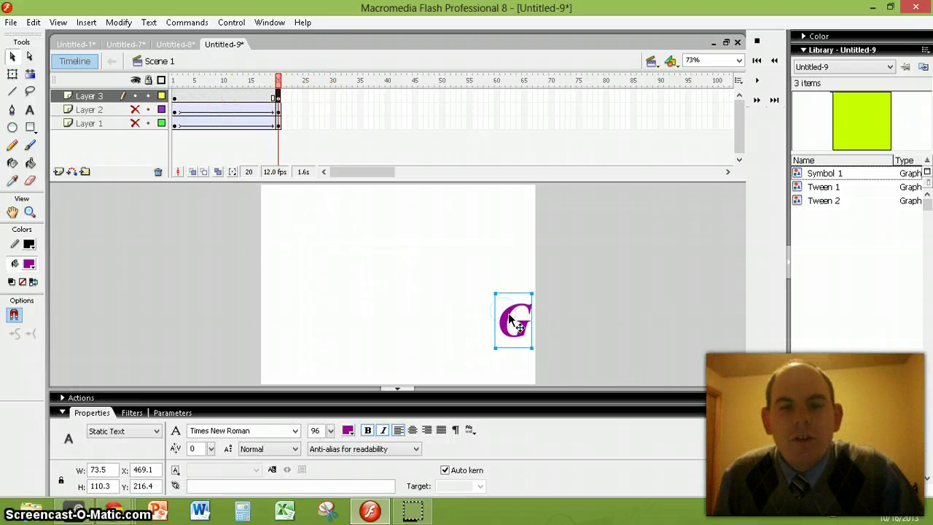
{"action": "right_click", "coordinate": [512, 321]}
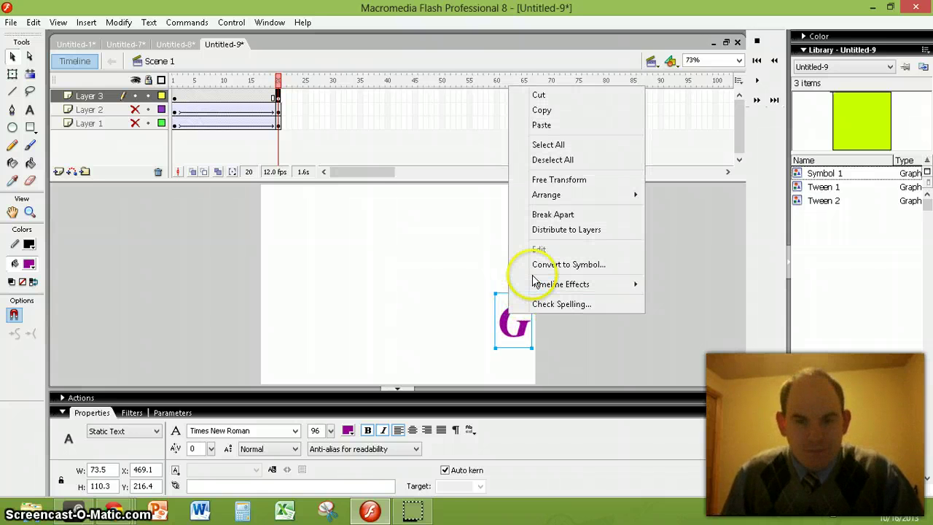
{"action": "left_click", "coordinate": [543, 214]}
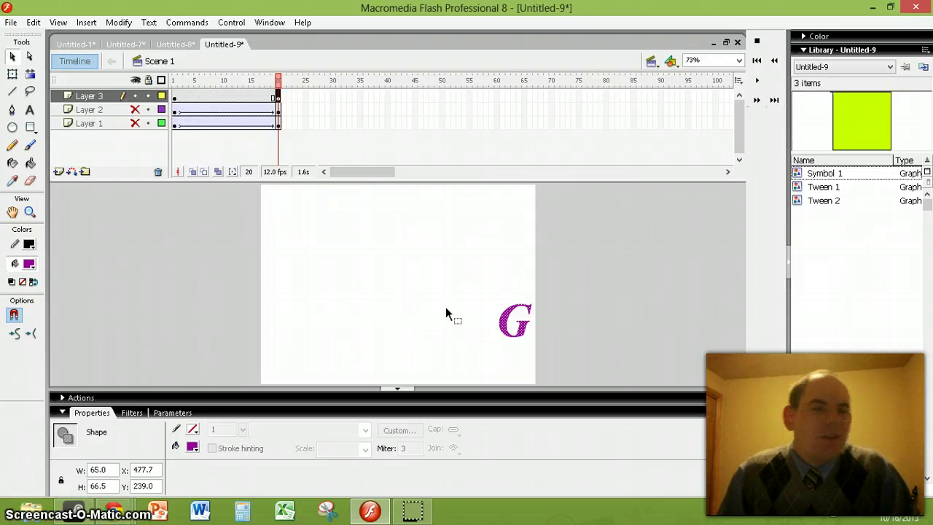
Apply a Shape tween between frames 1 and 20 of Layer 3 and play the animation from frame 1
{"action": "left_click_drag", "start_coordinate": [241, 104], "coordinate": [226, 106]}
{"action": "left_click", "coordinate": [224, 97]}
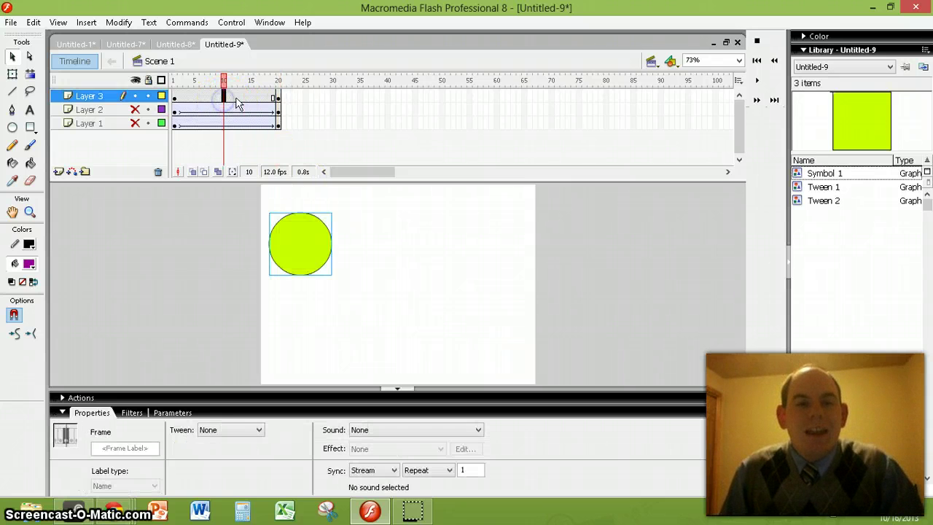
{"action": "left_click", "coordinate": [233, 431]}
{"action": "left_click", "coordinate": [219, 452]}
{"action": "left_click", "coordinate": [234, 430]}
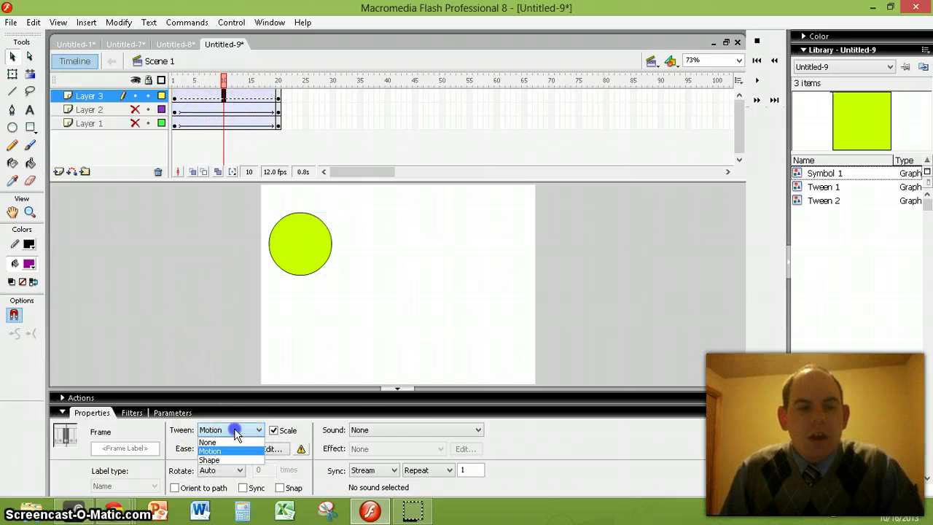
{"action": "left_click", "coordinate": [219, 460]}
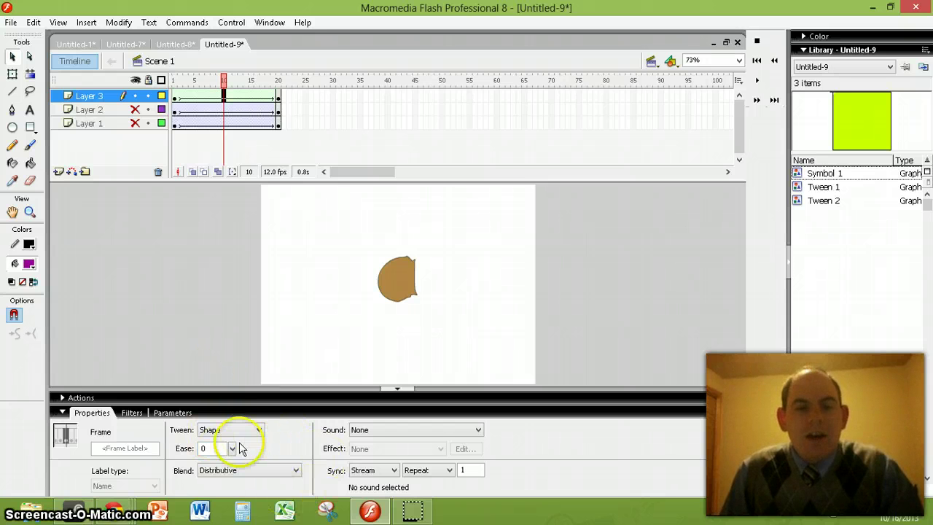
{"action": "left_click", "coordinate": [175, 97]}
{"action": "left_click", "coordinate": [759, 79]}
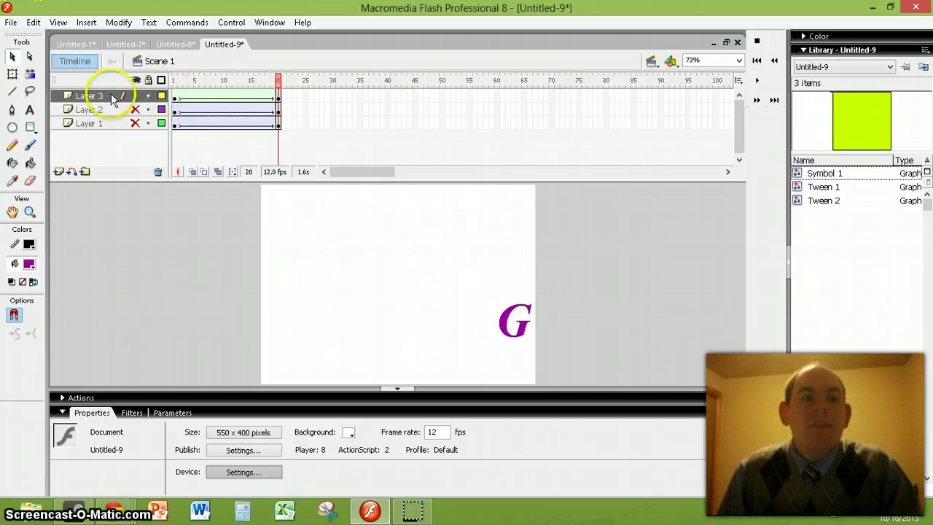
Insert a new layer above Layer 3
{"action": "right_click", "coordinate": [83, 102]}
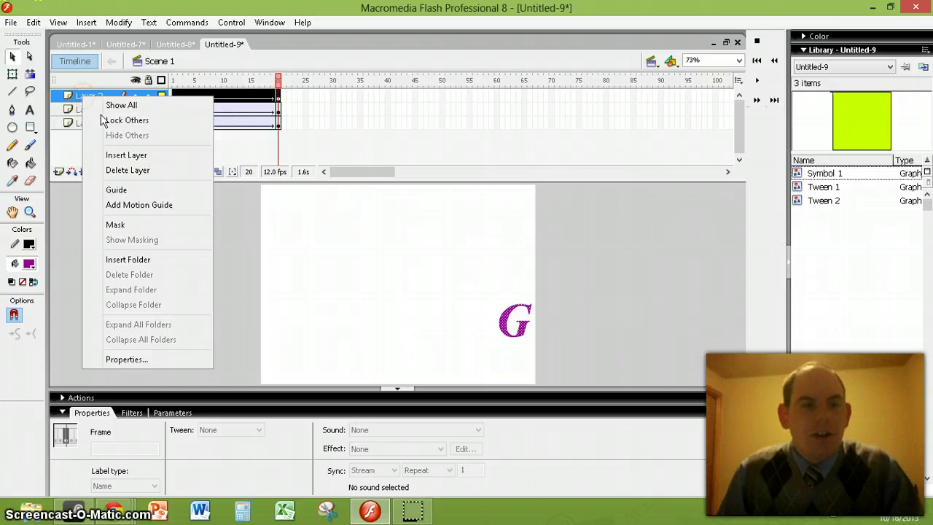
{"action": "left_click", "coordinate": [123, 154]}
{"action": "left_click", "coordinate": [84, 94]}
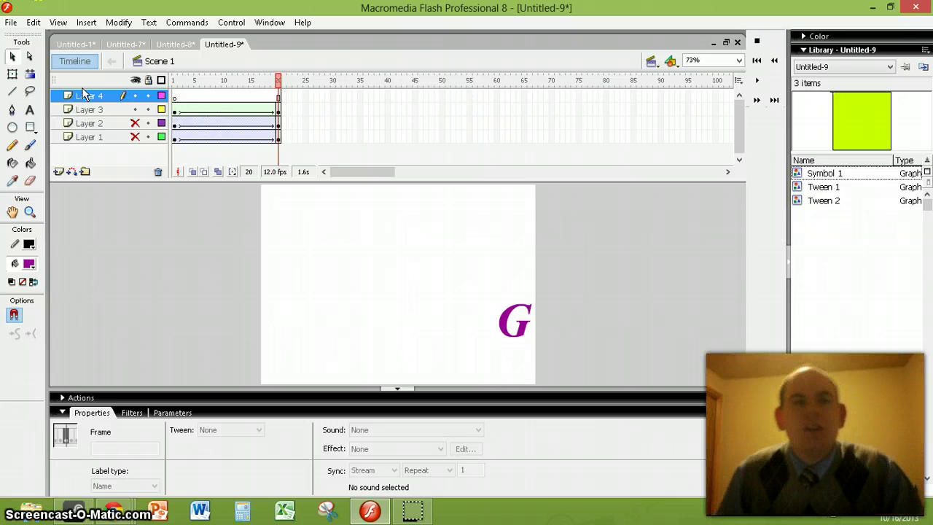
Add a motion guide layer for Layer 4 and hide Layer 3
{"action": "left_click", "coordinate": [72, 172]}
{"action": "left_click", "coordinate": [149, 123]}
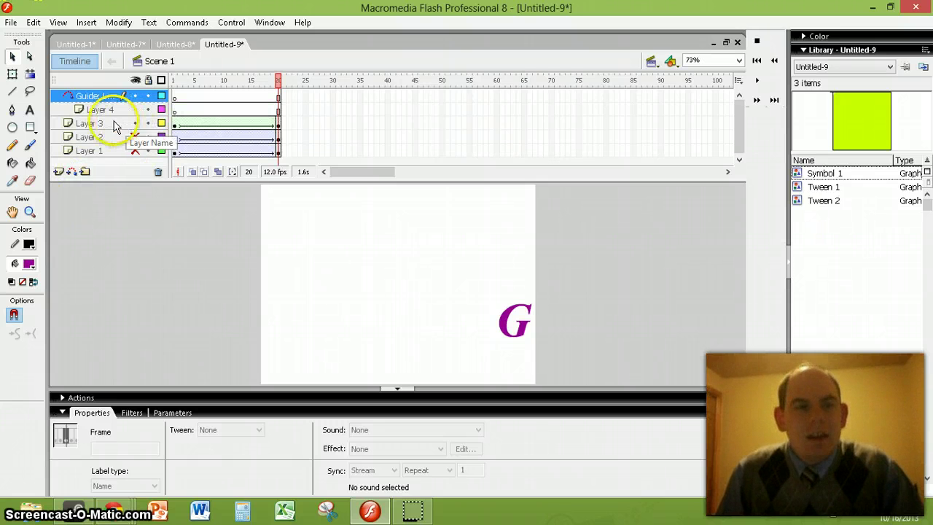
{"action": "left_click", "coordinate": [135, 124]}
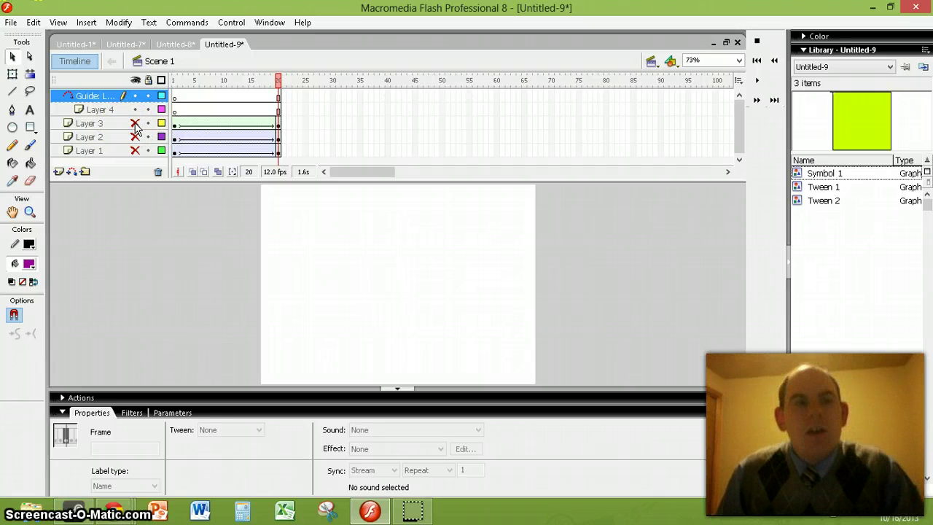
Draw a purple circle about 75 px wide near the stage's upper-left corner on frame 1 of Layer 4
{"action": "left_click", "coordinate": [176, 109]}
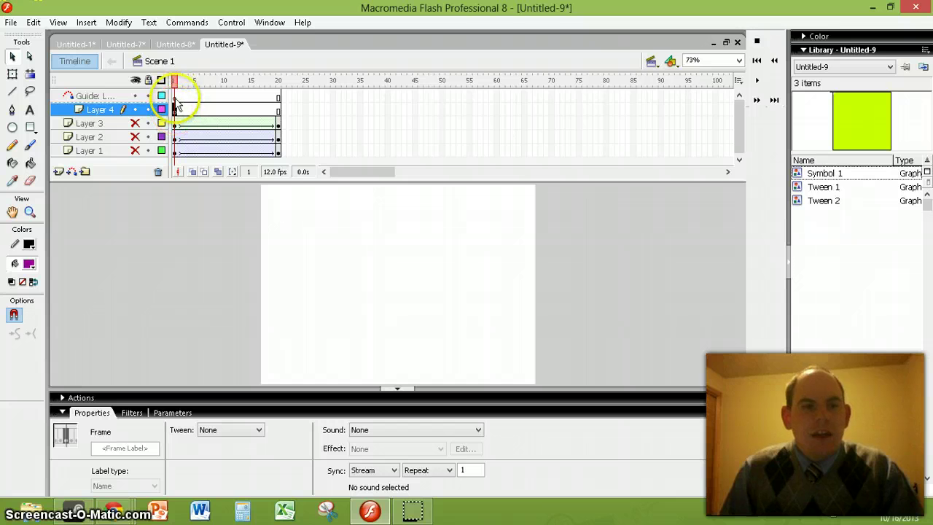
{"action": "left_click_drag", "start_coordinate": [175, 102], "coordinate": [177, 117]}
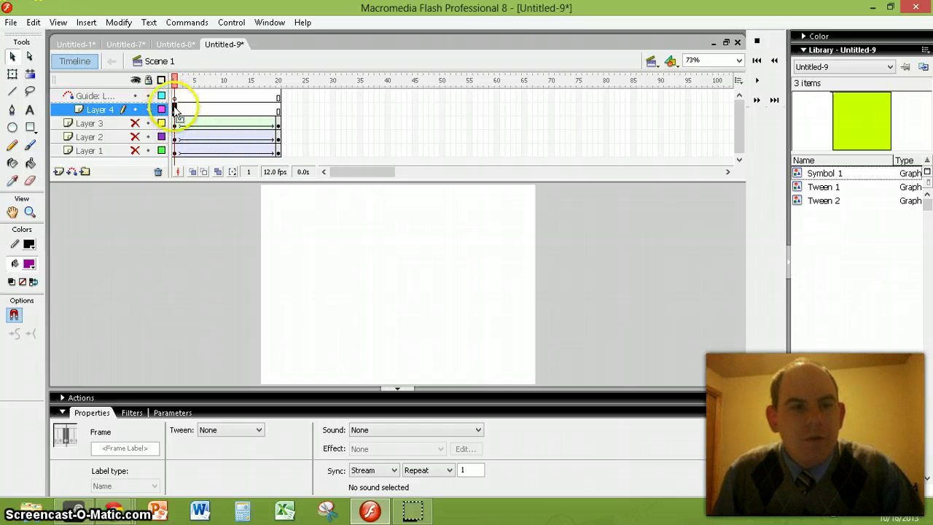
{"action": "left_click", "coordinate": [12, 128]}
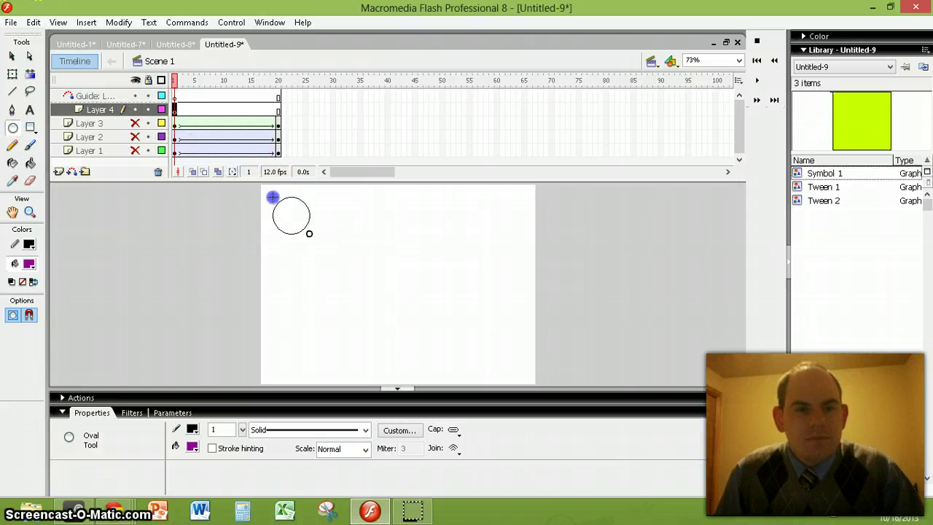
{"action": "left_click_drag", "start_coordinate": [310, 234], "coordinate": [309, 234]}
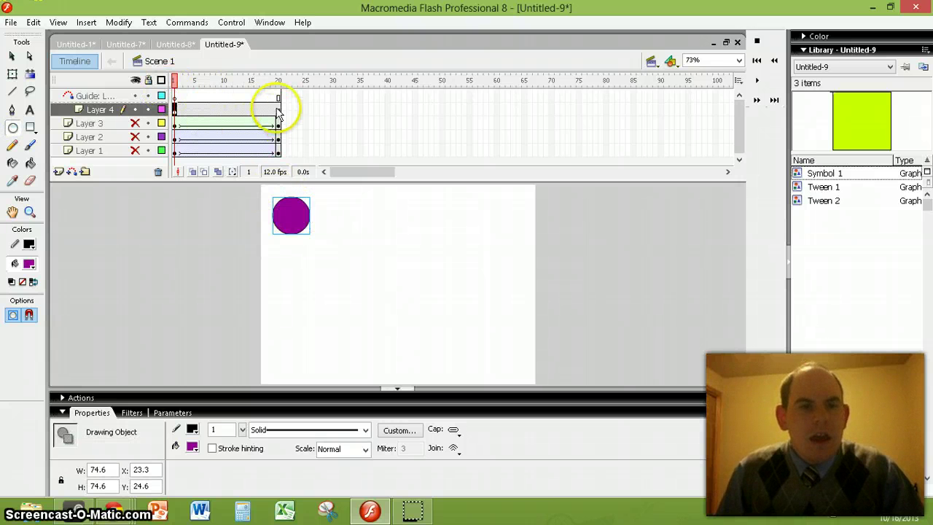
Draw a winding freehand Pencil path about 412 by 356 px across the stage on frame 1 of the guide layer
{"action": "left_click", "coordinate": [176, 97]}
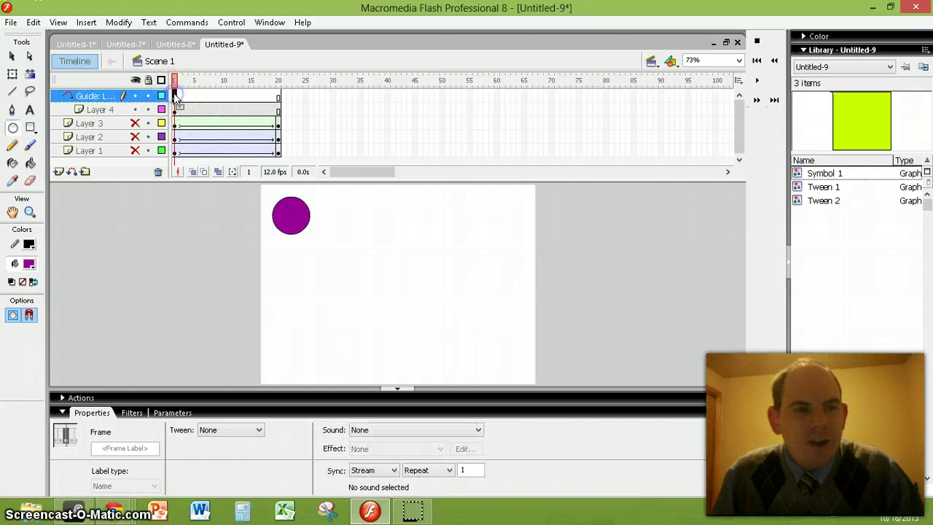
{"action": "left_click", "coordinate": [13, 145]}
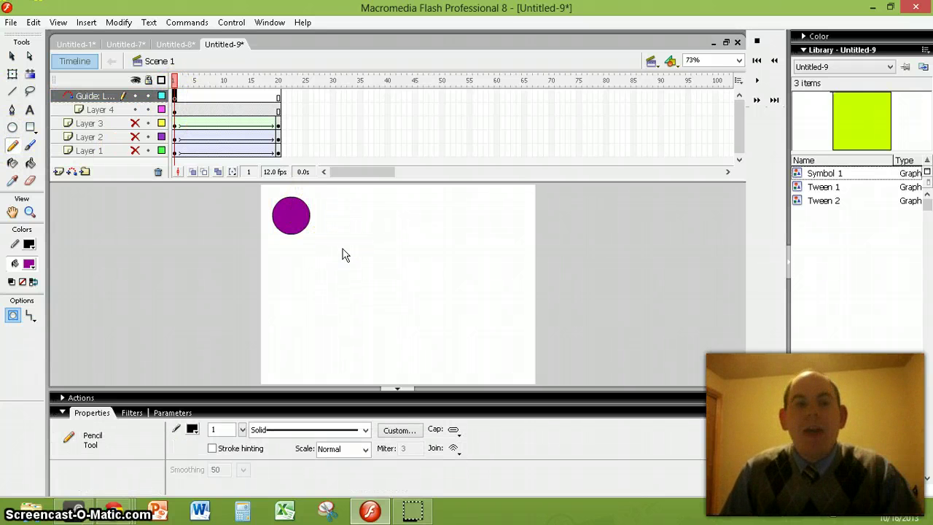
{"action": "left_click_drag", "start_coordinate": [326, 234], "coordinate": [311, 246]}
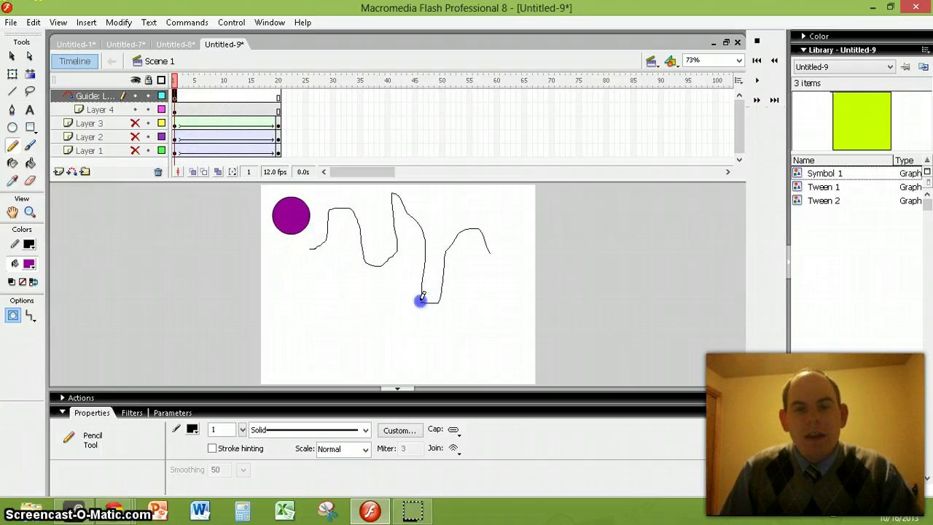
{"action": "mouse_move", "coordinate": [399, 366]}
{"action": "left_mouse_down"}
{"action": "mouse_move", "coordinate": [323, 318]}
{"action": "mouse_move", "coordinate": [292, 347]}
{"action": "left_mouse_up"}
{"action": "left_click", "coordinate": [168, 254]}
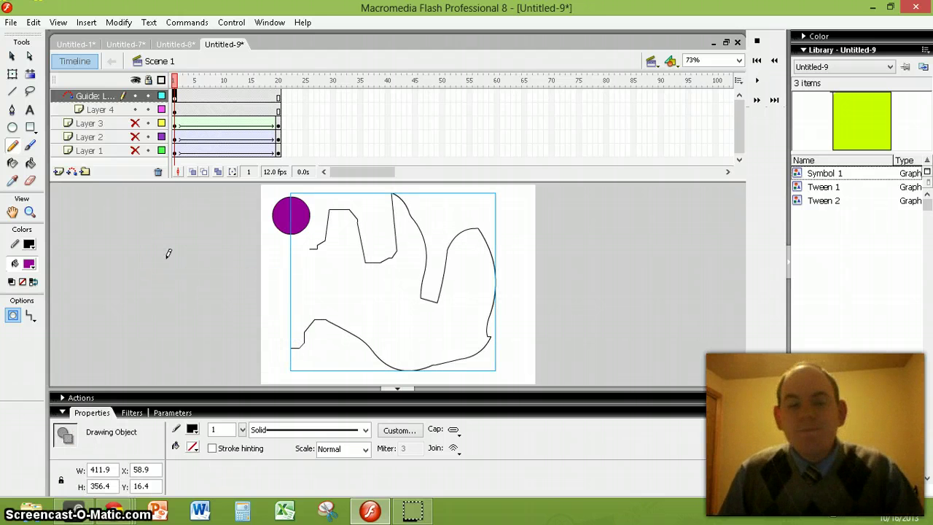
Insert keyframes at frame 20 of both the guide layer and Layer 4
{"action": "left_click_drag", "start_coordinate": [183, 135], "coordinate": [280, 105]}
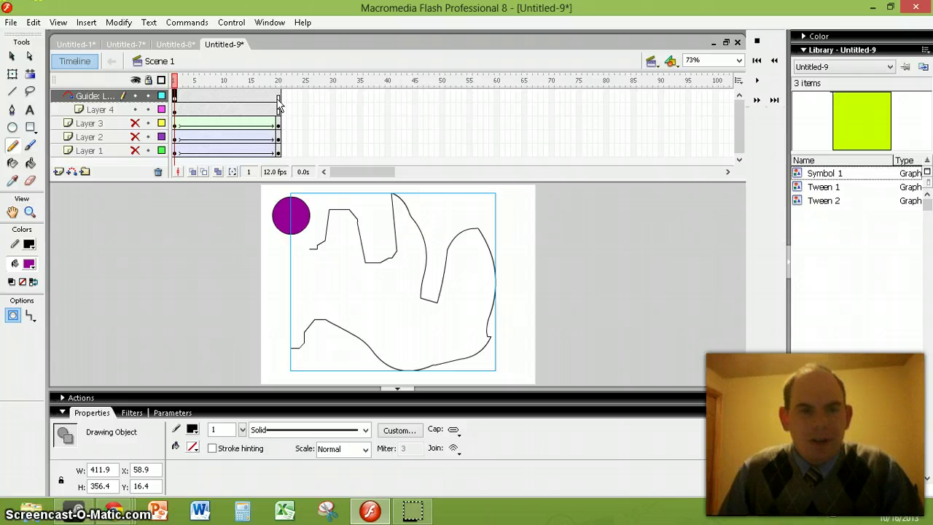
{"action": "left_click", "coordinate": [278, 97]}
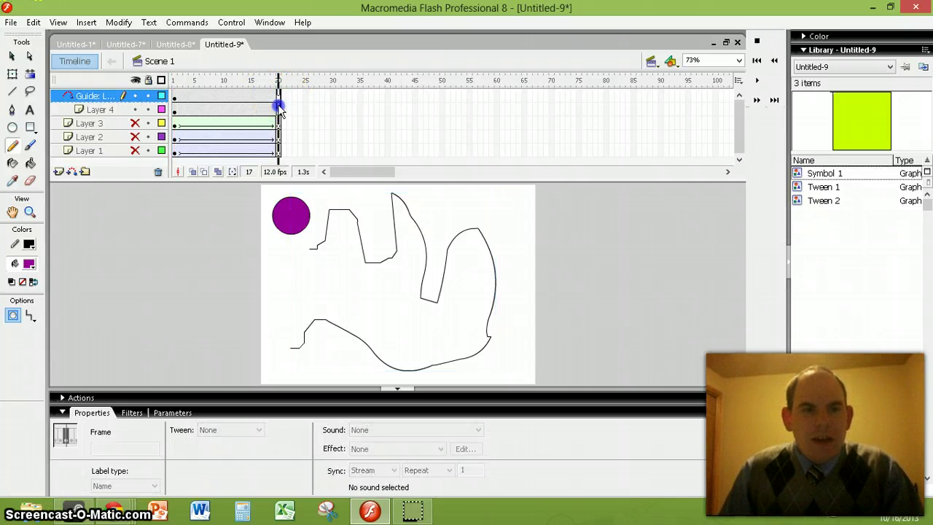
{"action": "left_click", "coordinate": [278, 109]}
{"action": "right_click", "coordinate": [278, 109]}
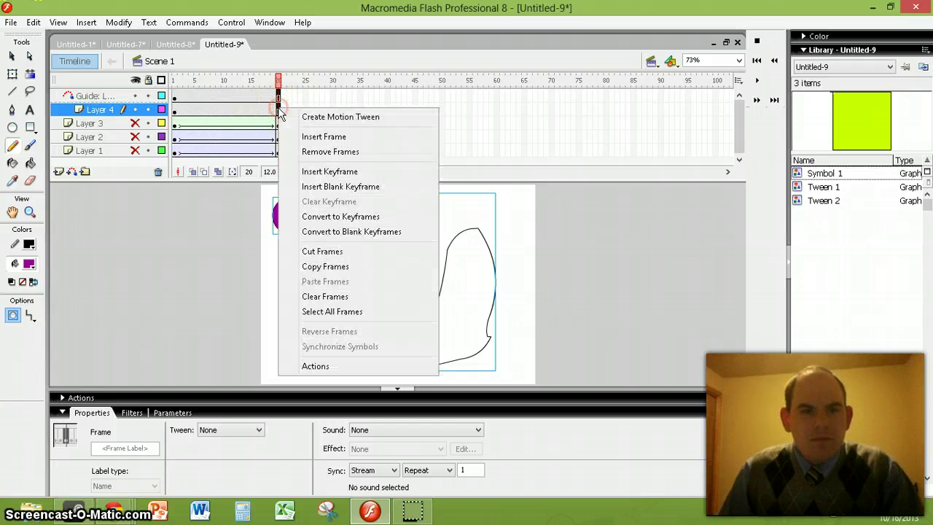
{"action": "left_click", "coordinate": [329, 171]}
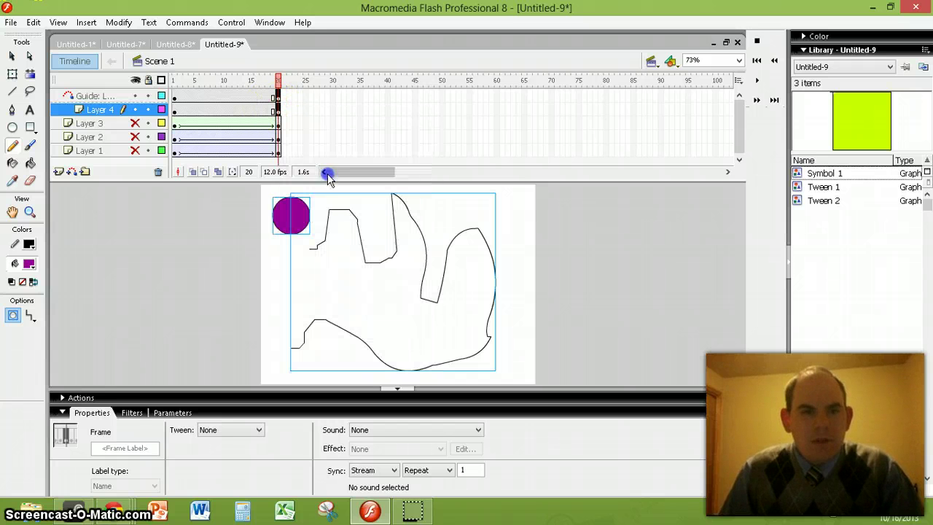
{"action": "left_click", "coordinate": [278, 97]}
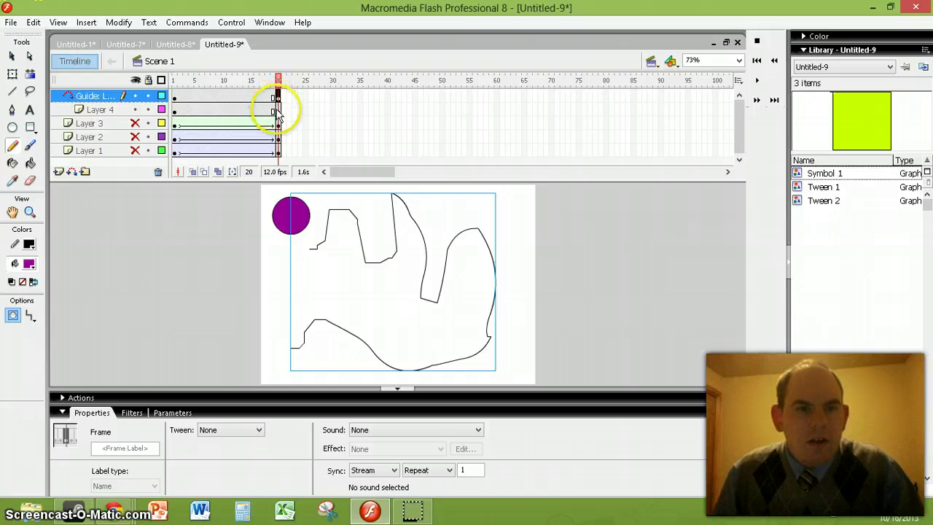
{"action": "left_click", "coordinate": [277, 109]}
Apply a Motion tween between frames 1 and 20 of Layer 4 with Snap and Orient to path enabled
{"action": "left_click", "coordinate": [218, 109]}
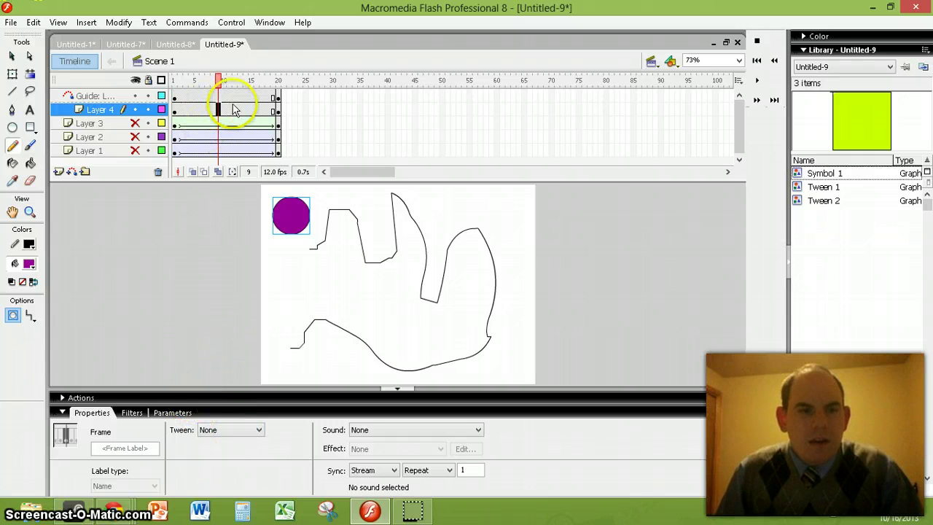
{"action": "left_click", "coordinate": [257, 431]}
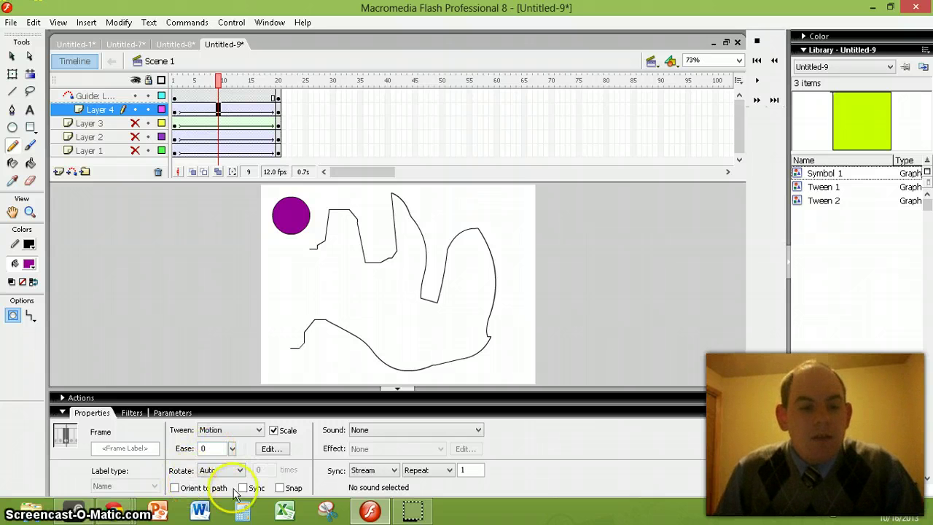
{"action": "left_click", "coordinate": [280, 488]}
{"action": "left_click", "coordinate": [175, 488]}
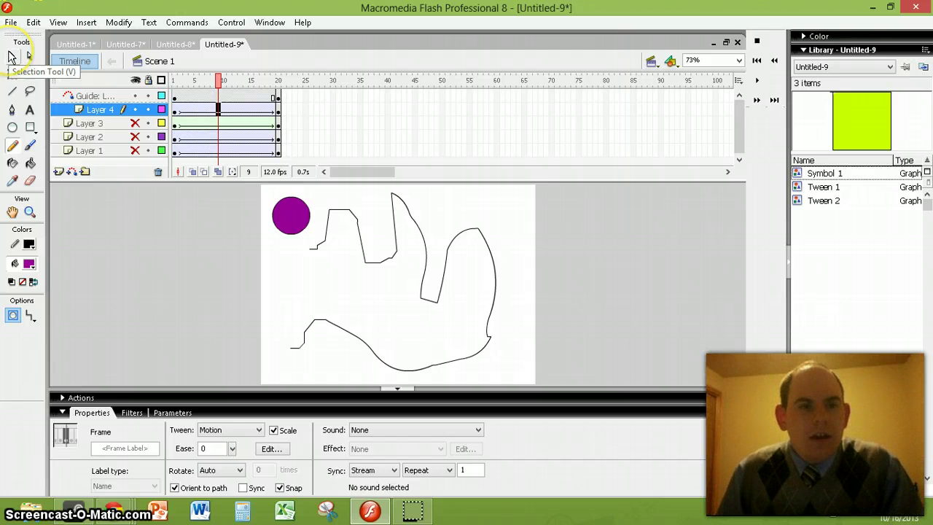
Snap the purple circle's center to the guide path's upper-left end on frame 1 and its lower-left end on frame 20 of Layer 4
{"action": "left_click", "coordinate": [175, 110]}
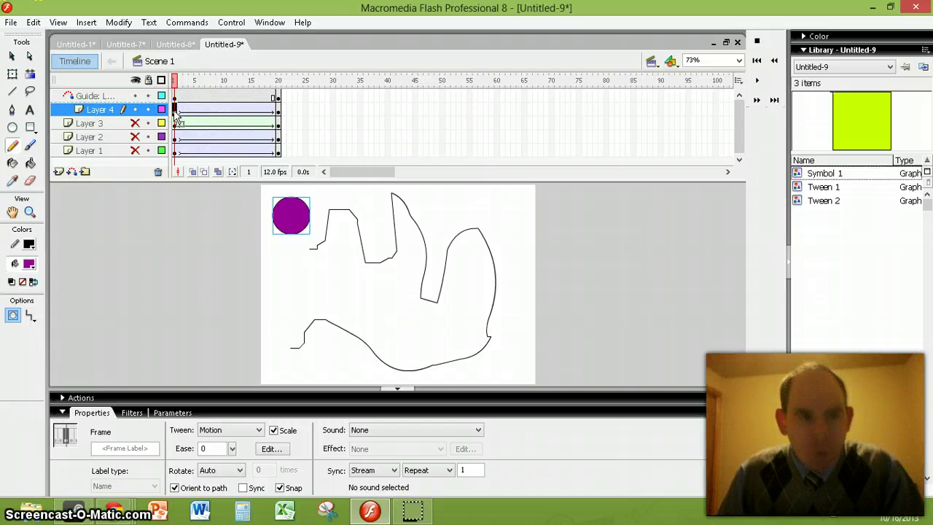
{"action": "left_click", "coordinate": [11, 55]}
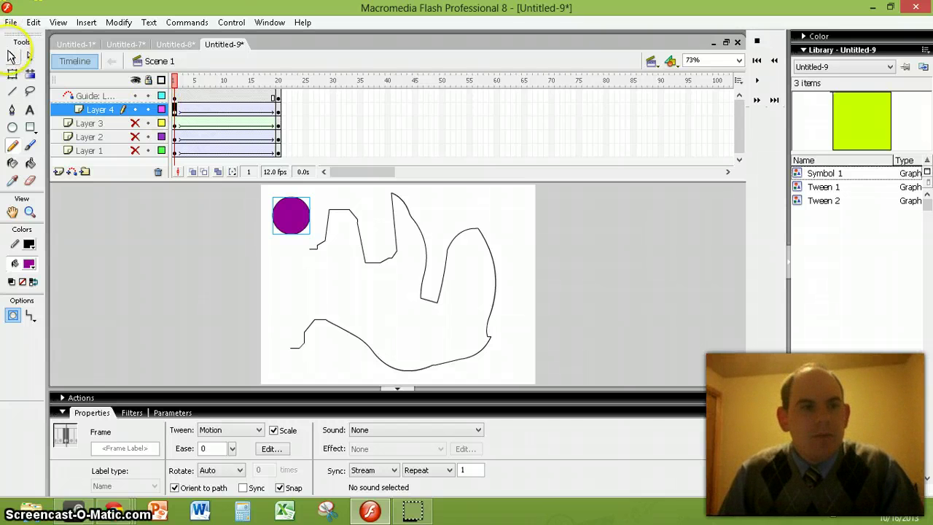
{"action": "left_click_drag", "start_coordinate": [294, 219], "coordinate": [308, 260]}
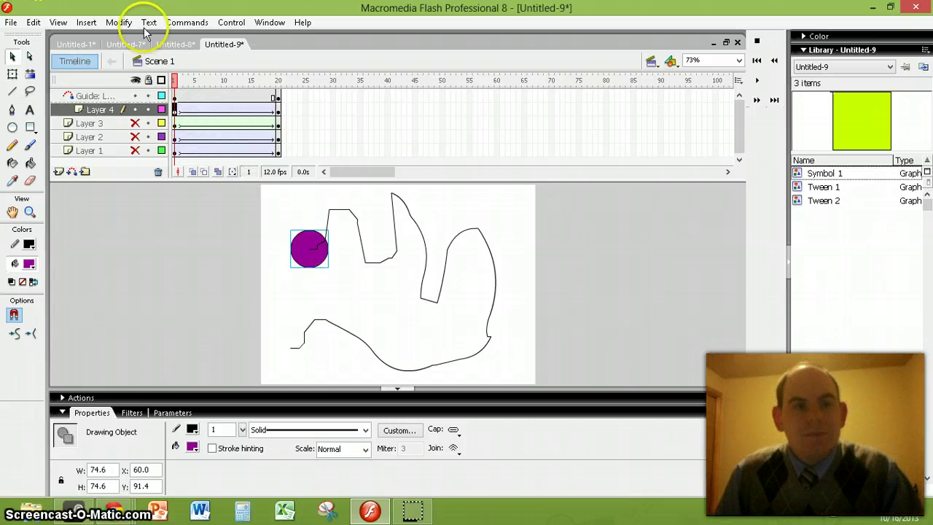
{"action": "left_click", "coordinate": [278, 110]}
{"action": "mouse_move", "coordinate": [302, 215]}
{"action": "left_mouse_down"}
{"action": "mouse_move", "coordinate": [298, 354]}
{"action": "mouse_move", "coordinate": [281, 361]}
{"action": "mouse_move", "coordinate": [291, 353]}
{"action": "left_mouse_up"}
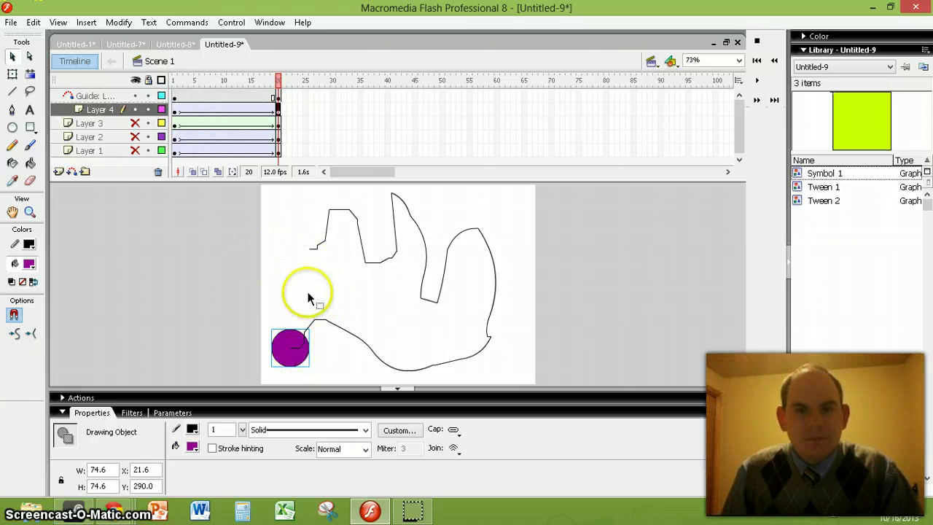
Play the motion-guide animation of the purple circle from frame 1
{"action": "left_click", "coordinate": [176, 110]}
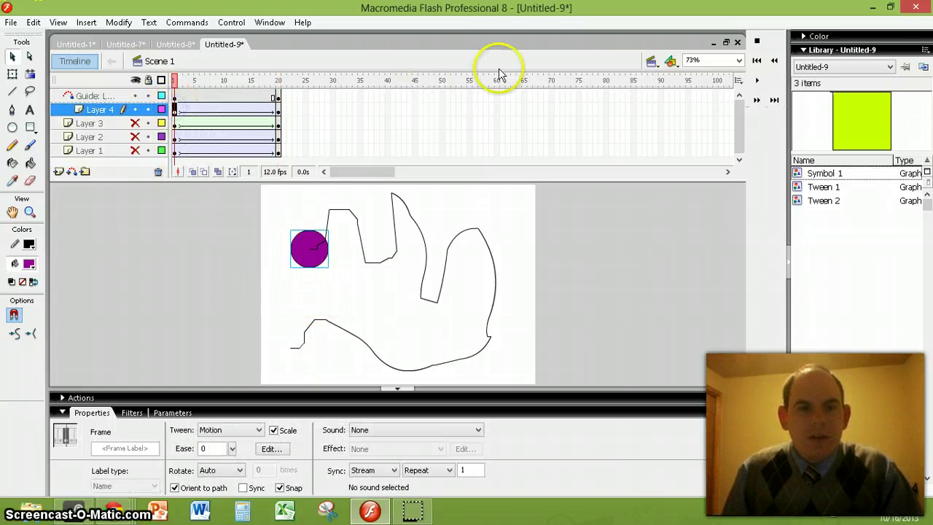
{"action": "left_click", "coordinate": [761, 78]}
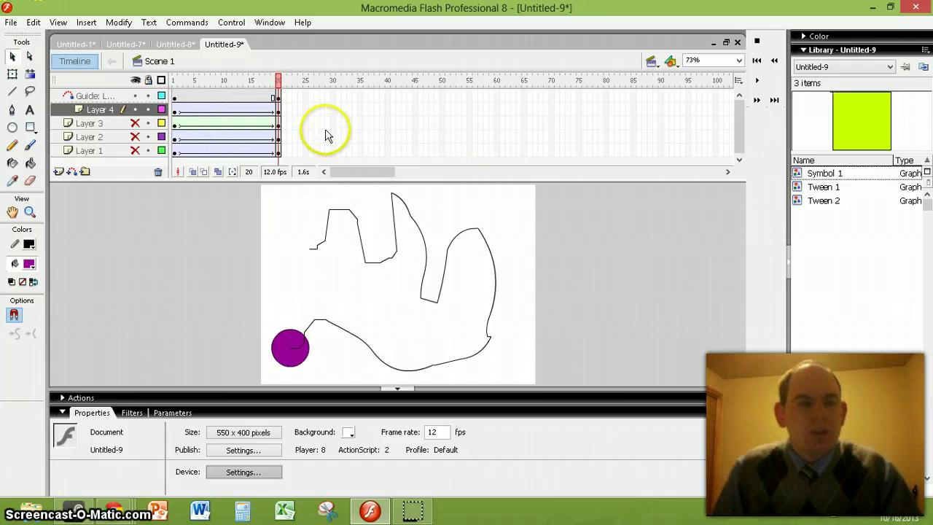
Insert a new layer above the guide layer and hide the guide layer and Layer 4
{"action": "right_click", "coordinate": [97, 101]}
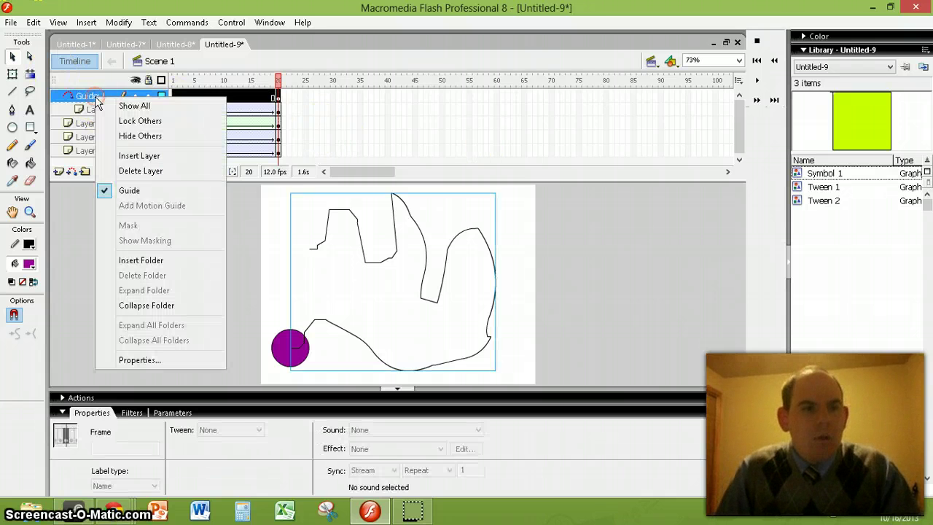
{"action": "left_click", "coordinate": [131, 152]}
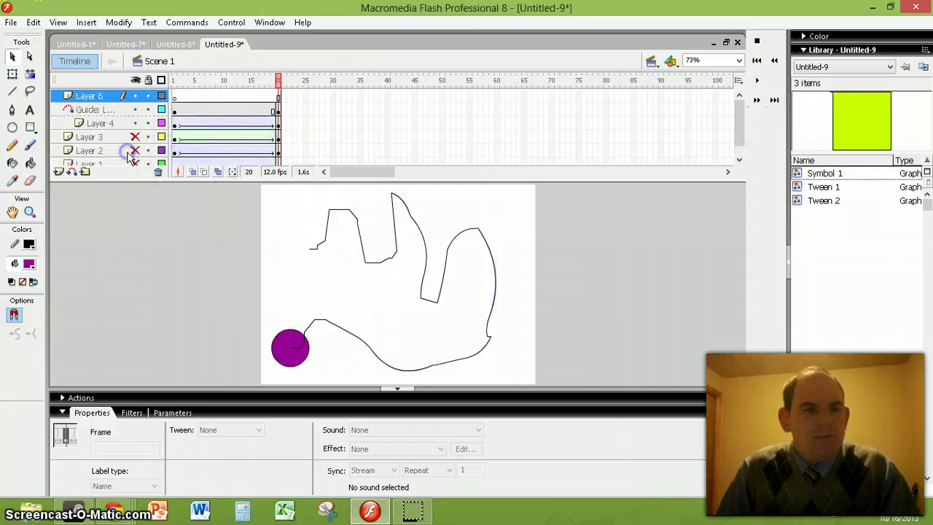
{"action": "left_click", "coordinate": [135, 110]}
{"action": "left_click", "coordinate": [135, 122]}
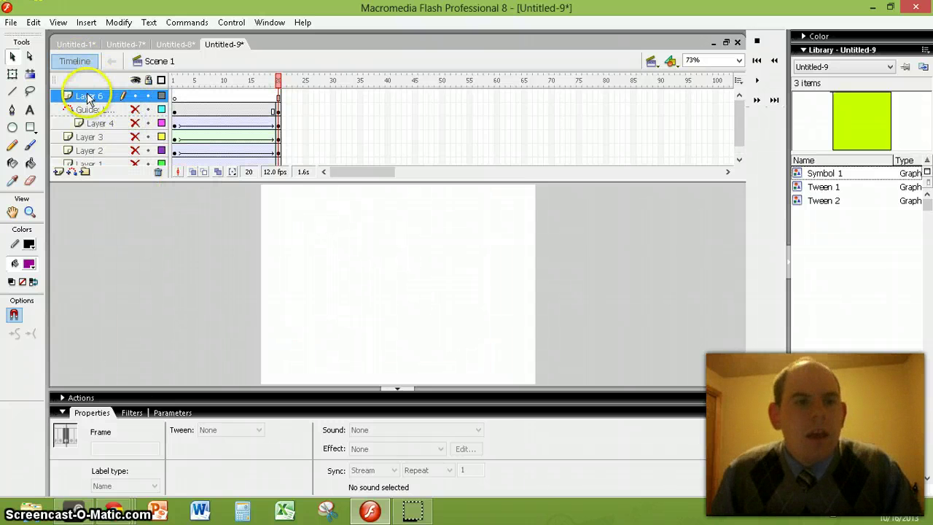
Create a new symbol of type Button named button1, starting from frame 1 of Layer 6
{"action": "left_click", "coordinate": [174, 95]}
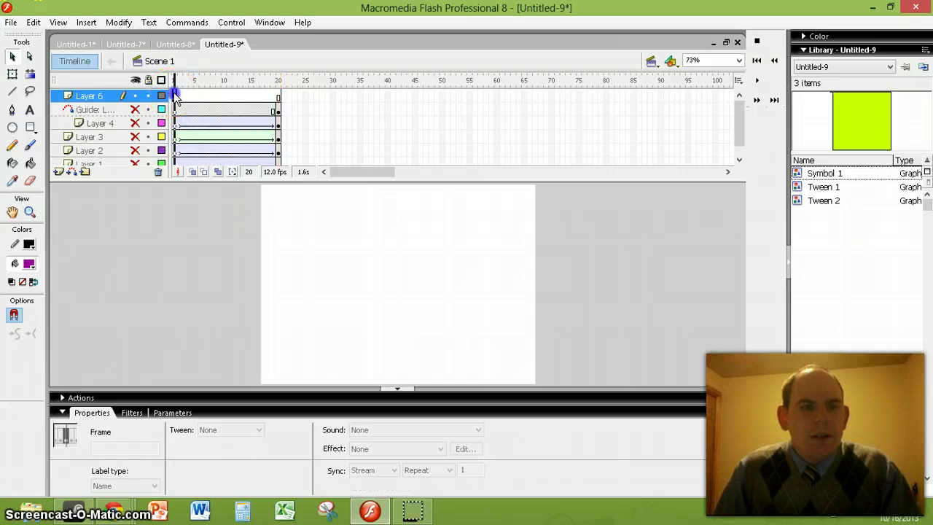
{"action": "left_click", "coordinate": [85, 23]}
{"action": "left_click", "coordinate": [117, 38]}
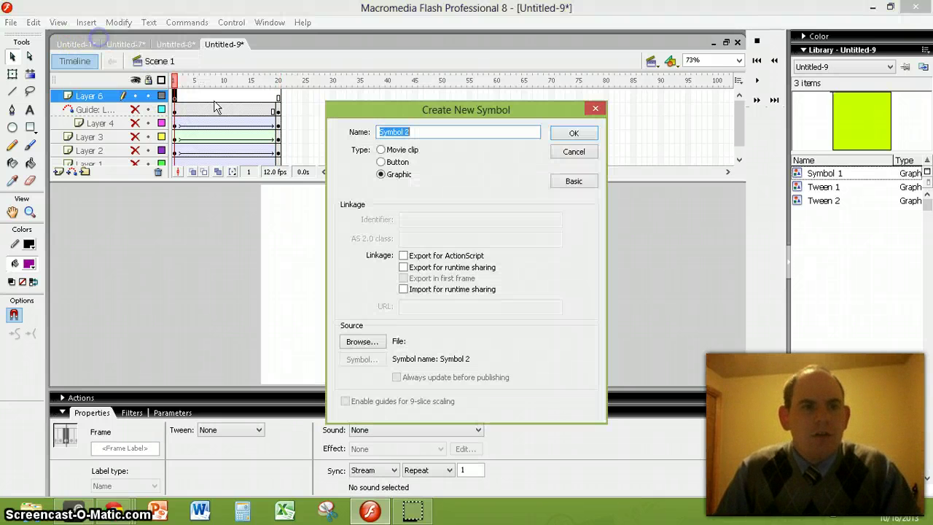
{"action": "left_click", "coordinate": [379, 162]}
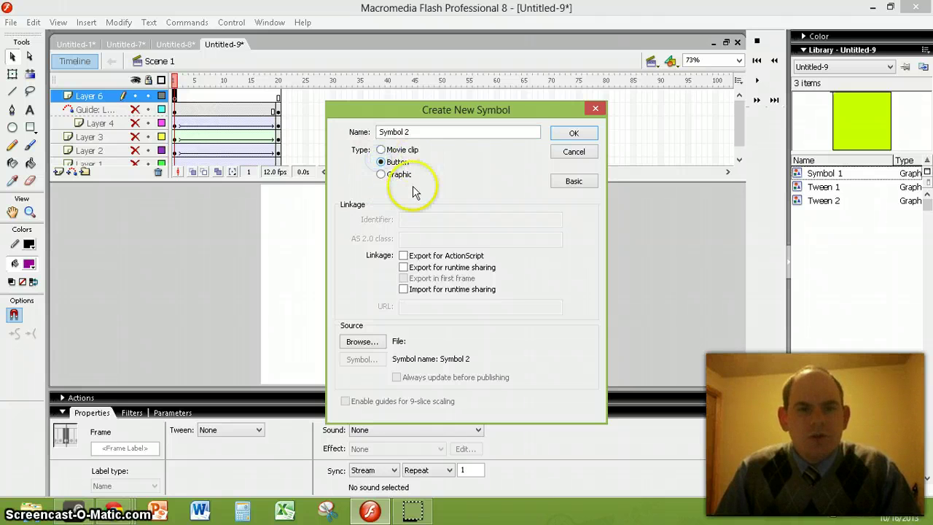
{"action": "left_click_drag", "start_coordinate": [412, 134], "coordinate": [320, 131]}
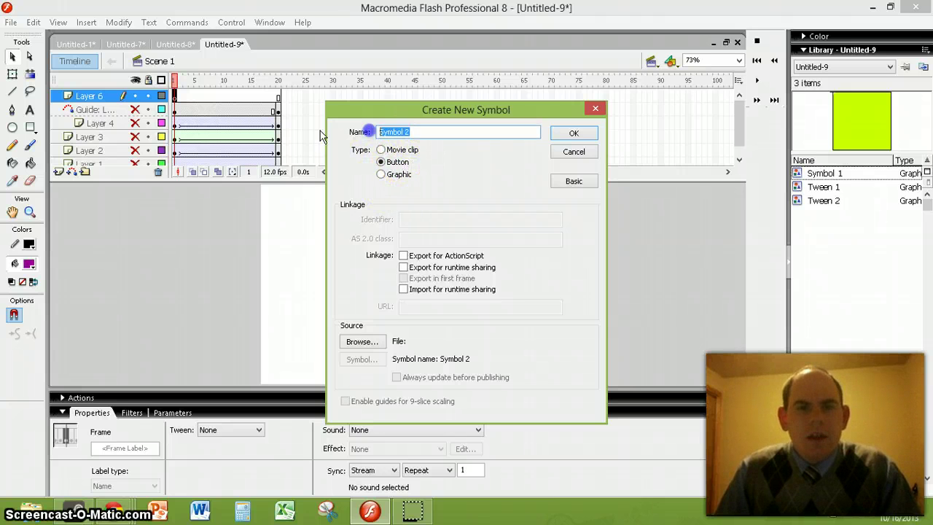
{"action": "type", "text": "button1"}
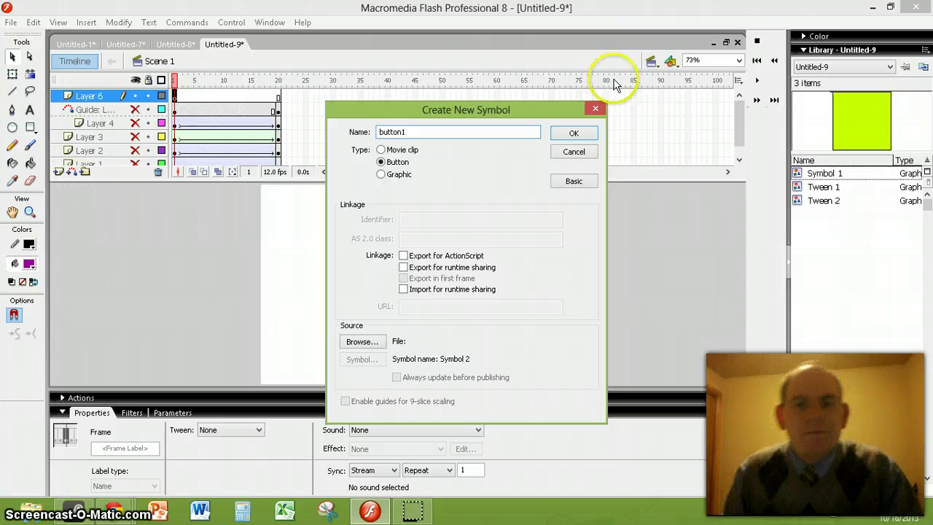
{"action": "left_click", "coordinate": [574, 131]}
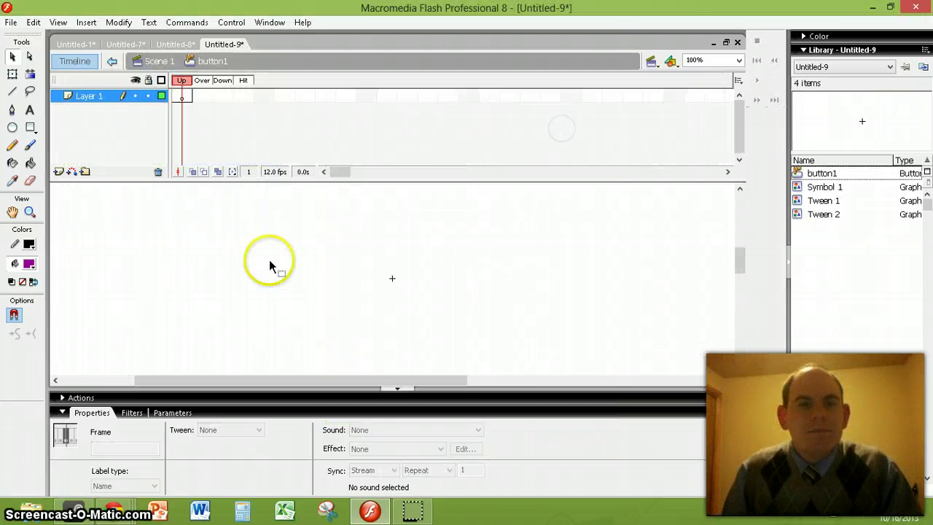
Draw a purple rectangle about 153 by 55 px around the registration point on the button's Up frame
{"action": "left_click", "coordinate": [194, 102]}
{"action": "left_click", "coordinate": [29, 129]}
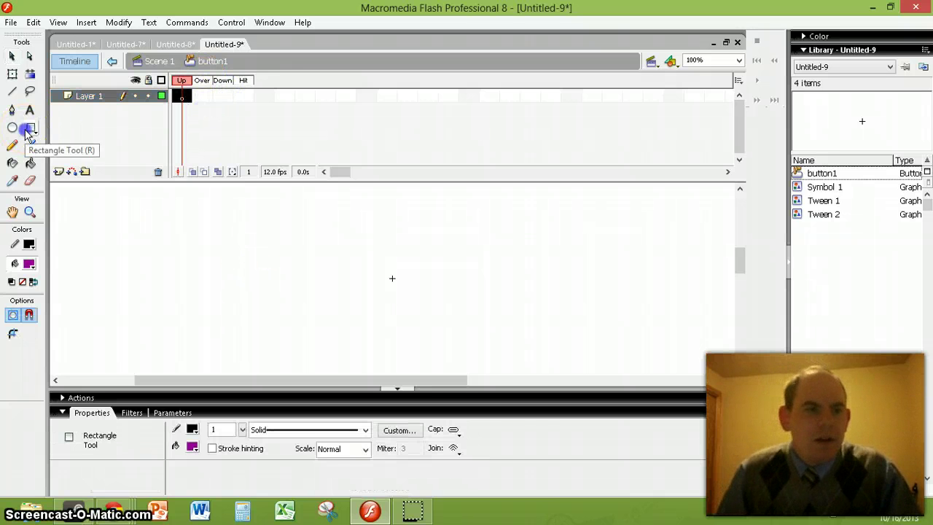
{"action": "left_click_drag", "start_coordinate": [342, 263], "coordinate": [446, 299]}
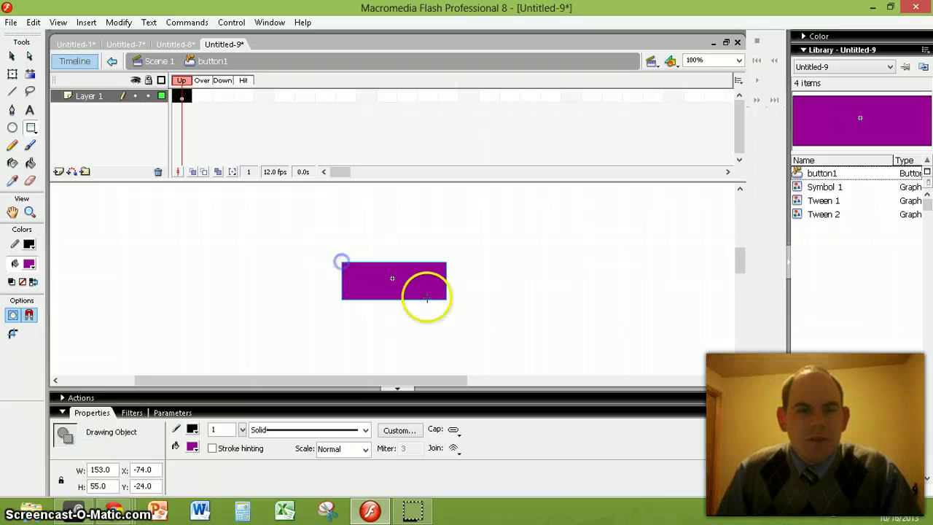
Add the static text "Home" at the rectangle, narrow its text box to about 209 px and set the font size to 46
{"action": "left_click", "coordinate": [30, 111]}
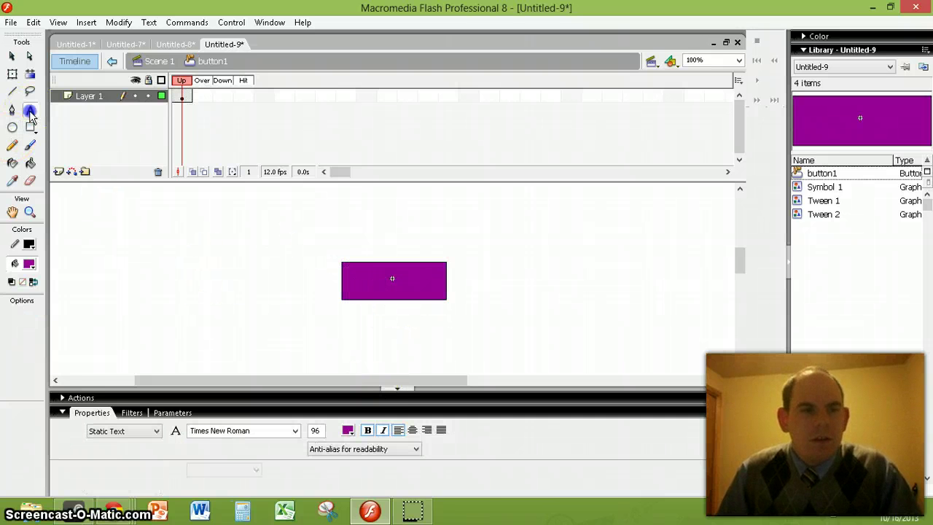
{"action": "left_click", "coordinate": [393, 277]}
{"action": "type", "text": "Home"}
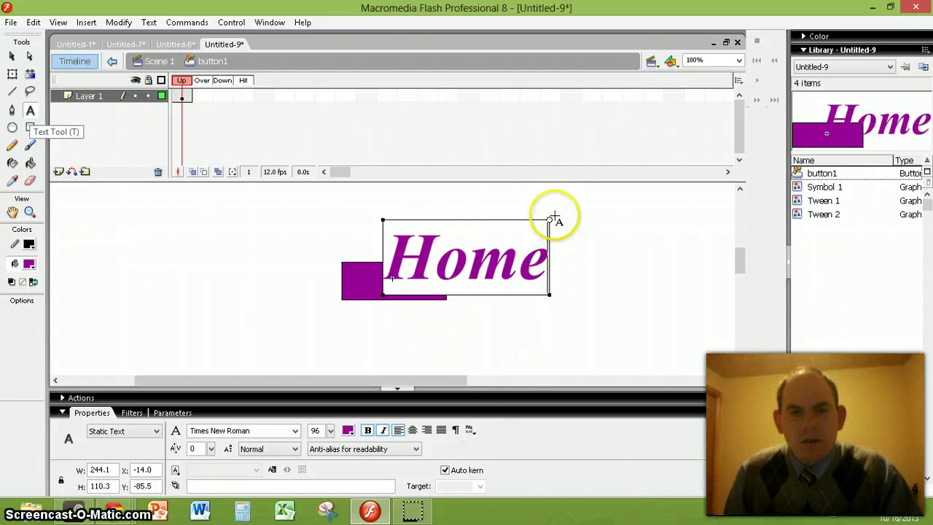
{"action": "left_click_drag", "start_coordinate": [550, 219], "coordinate": [526, 219]}
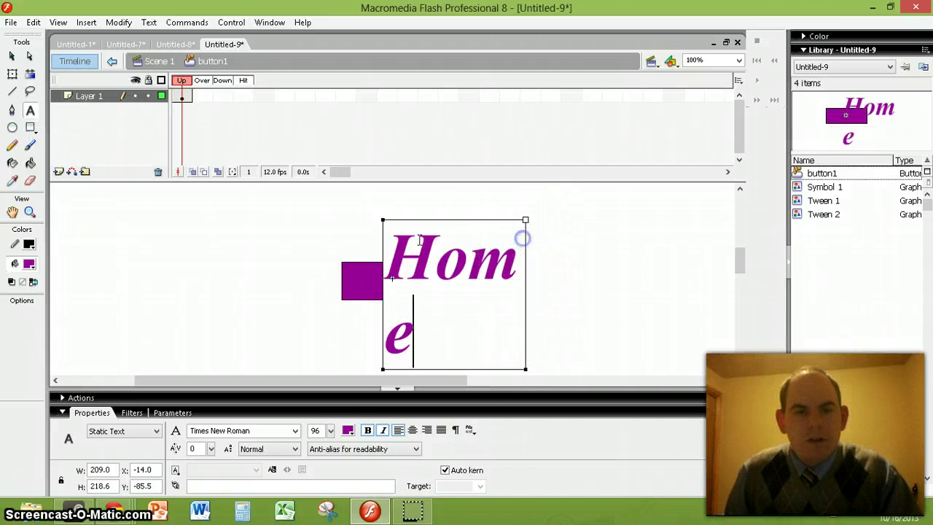
{"action": "left_click", "coordinate": [332, 431]}
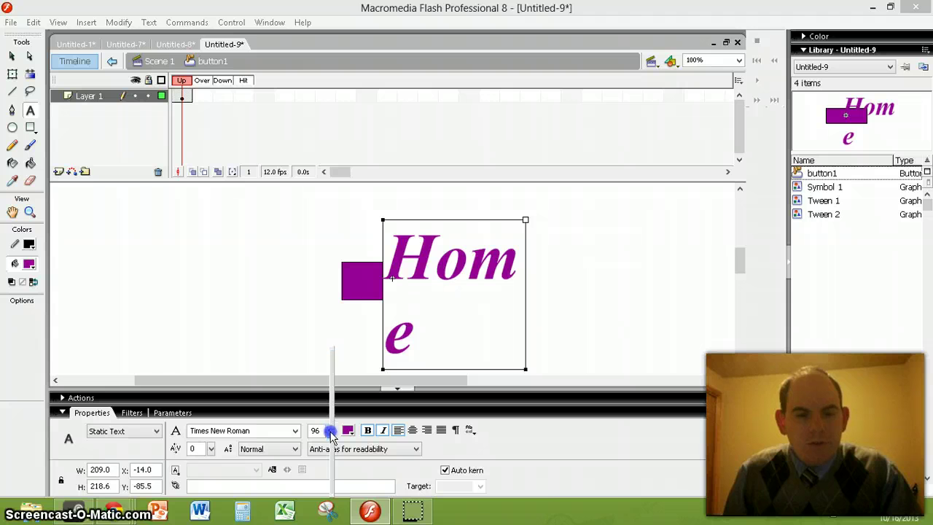
{"action": "left_click_drag", "start_coordinate": [332, 472], "coordinate": [332, 481]}
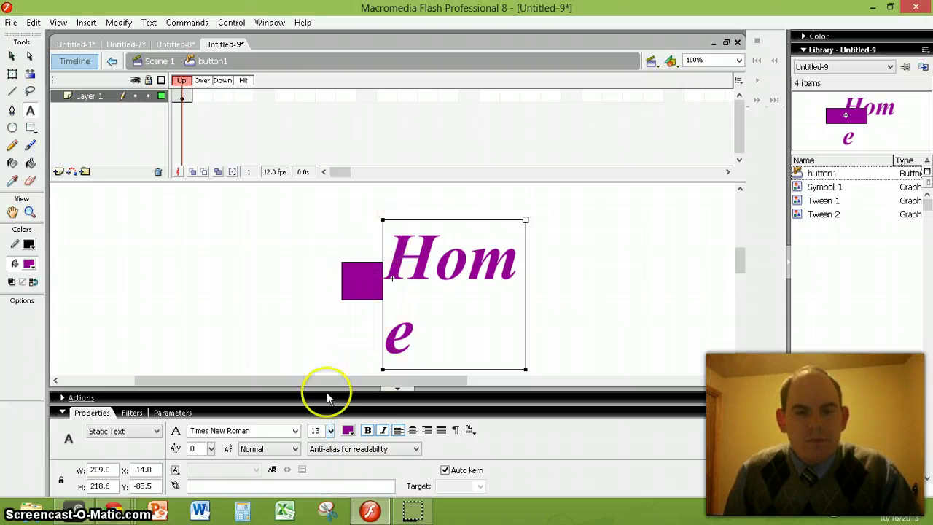
{"action": "double_click", "coordinate": [430, 353]}
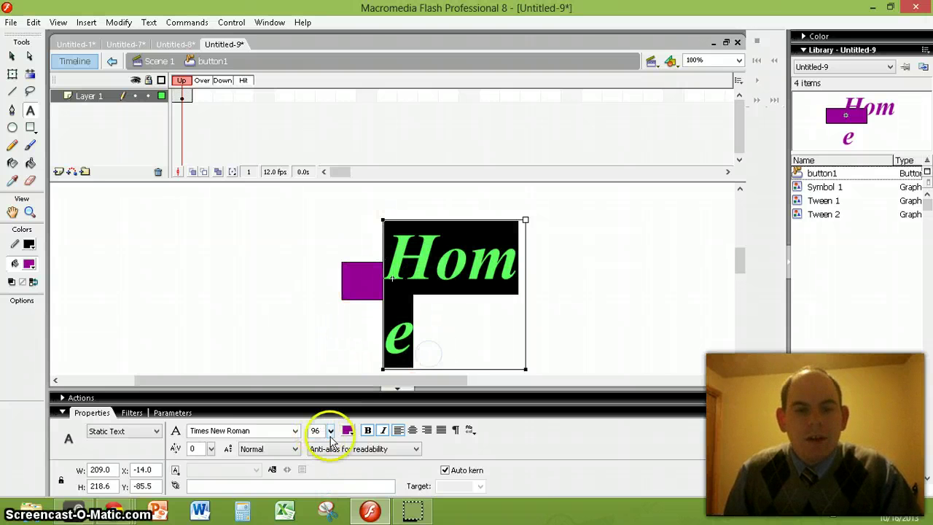
{"action": "mouse_move", "coordinate": [332, 431]}
{"action": "left_mouse_down"}
{"action": "mouse_move", "coordinate": [329, 471]}
{"action": "mouse_move", "coordinate": [330, 439]}
{"action": "left_mouse_up"}
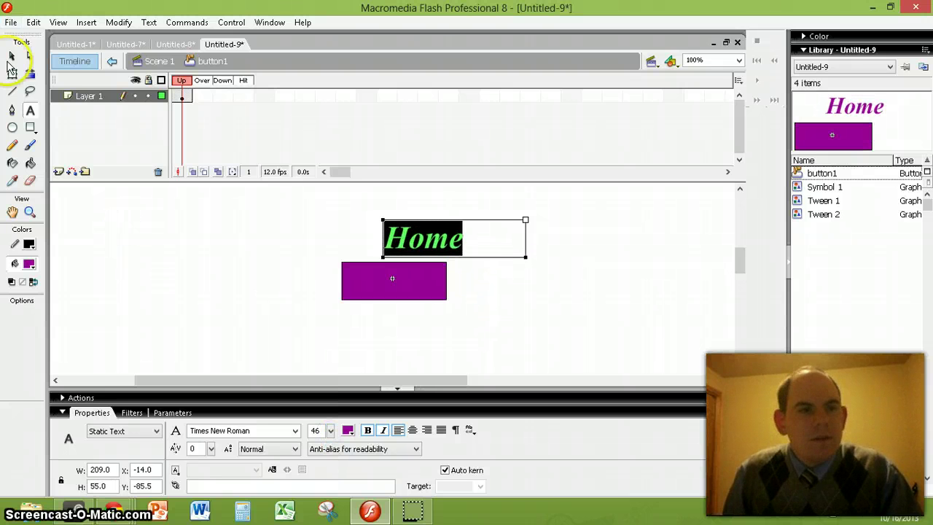
Move the "Home" text onto the purple rectangle, aligned to its left edge, and color the text white
{"action": "left_click", "coordinate": [12, 59]}
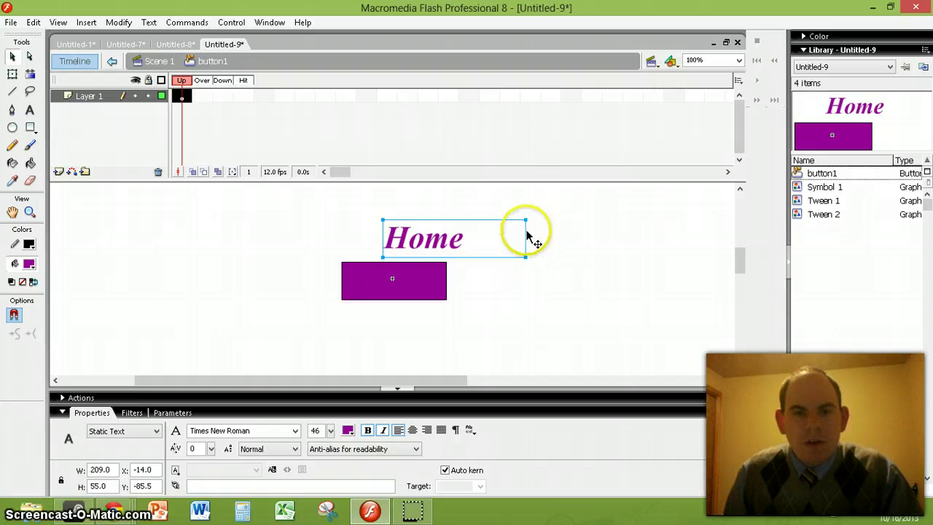
{"action": "left_click_drag", "start_coordinate": [479, 222], "coordinate": [404, 275]}
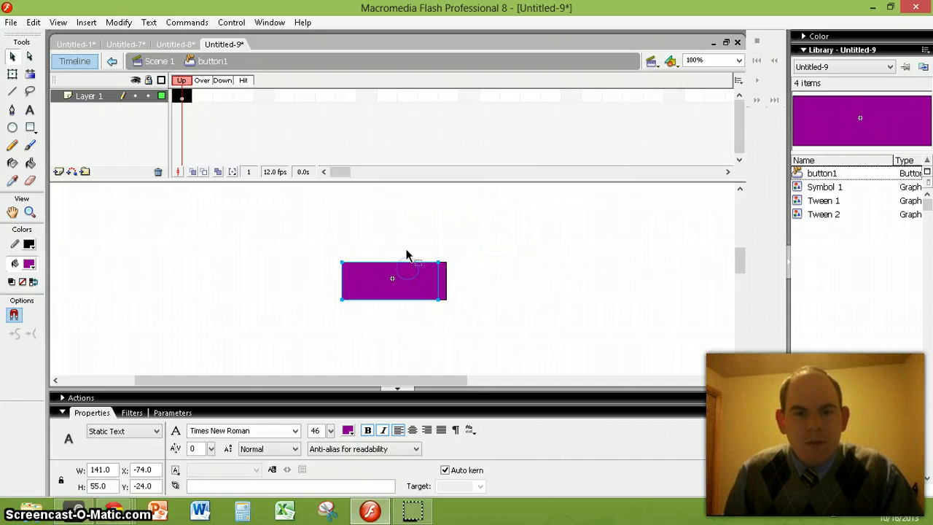
{"action": "left_click", "coordinate": [347, 430]}
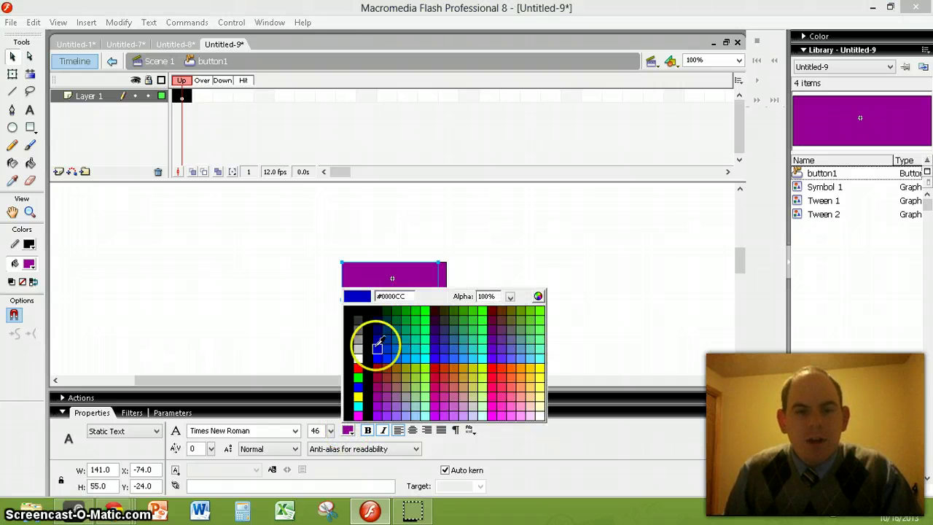
{"action": "left_click", "coordinate": [359, 356]}
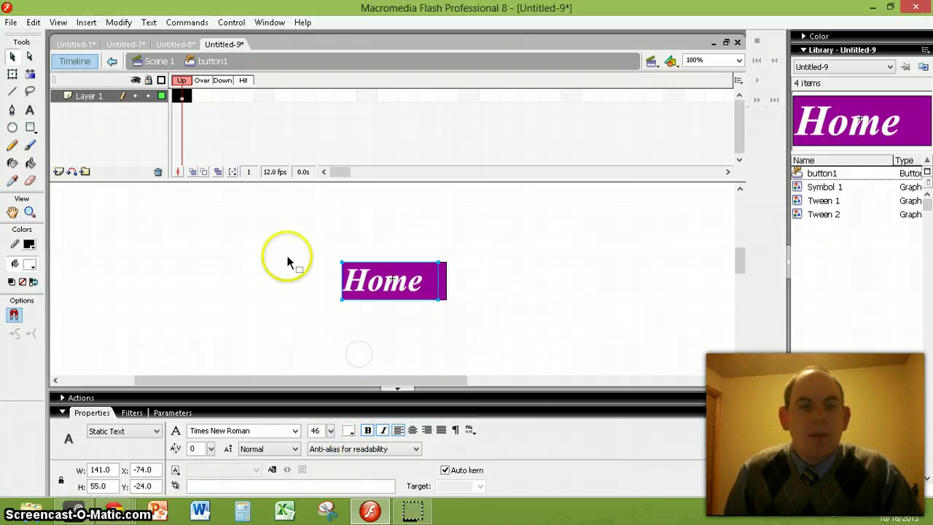
Insert a keyframe at the button's Over state and change the rectangle's fill there to yellow
{"action": "left_click", "coordinate": [205, 98]}
{"action": "right_click", "coordinate": [205, 98]}
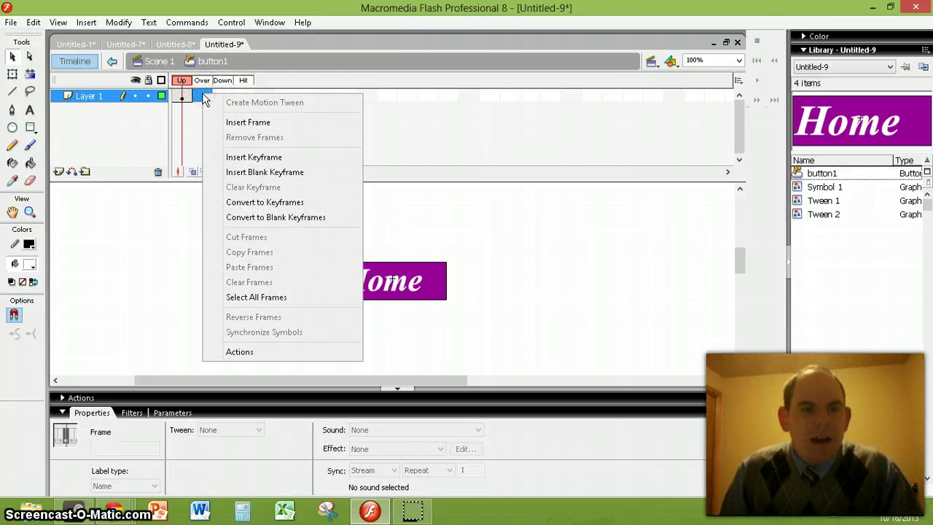
{"action": "left_click", "coordinate": [248, 157]}
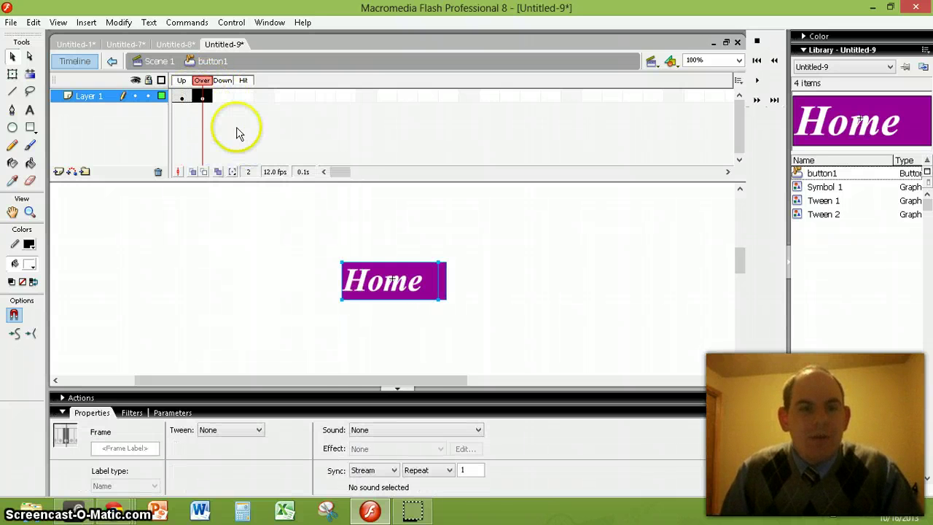
{"action": "left_click", "coordinate": [526, 310]}
{"action": "left_click", "coordinate": [442, 280]}
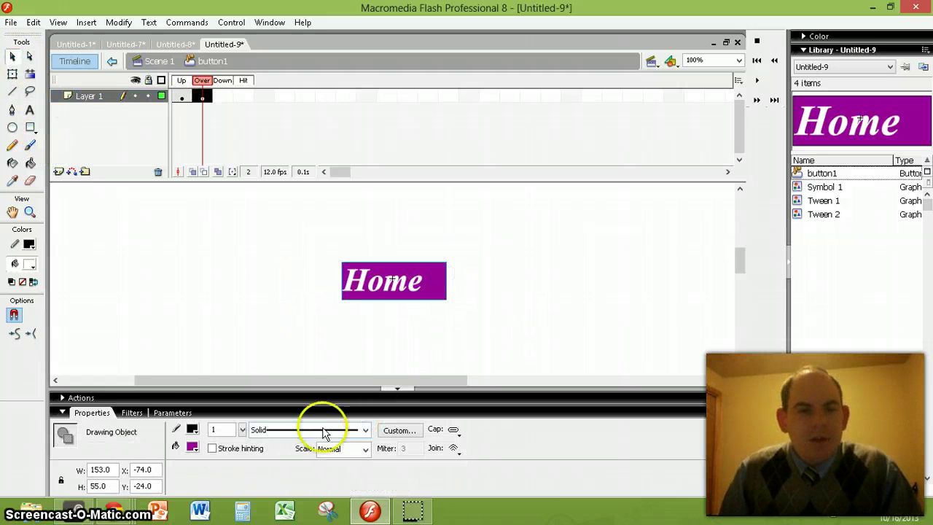
{"action": "left_click", "coordinate": [192, 447]}
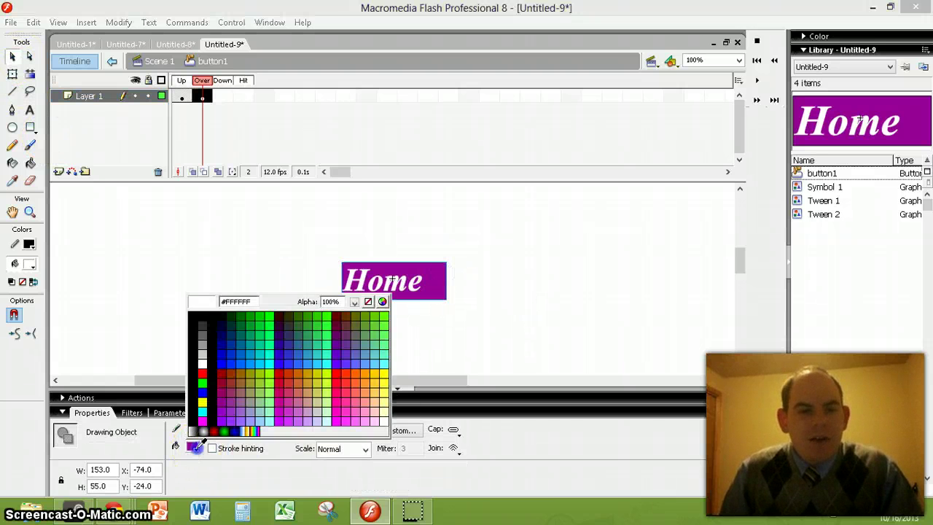
{"action": "left_click", "coordinate": [380, 375]}
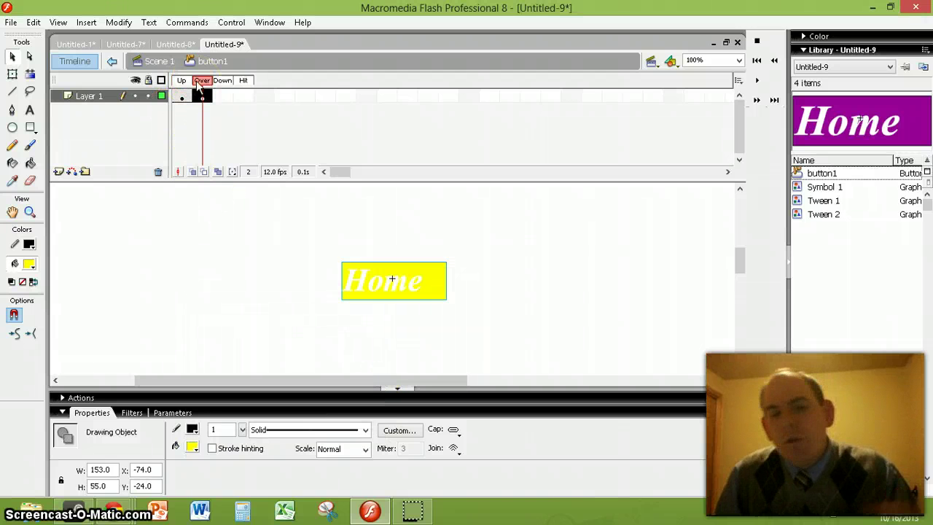
Insert a keyframe at the button's Down state and change the rectangle's fill there to magenta #FF00FF
{"action": "right_click", "coordinate": [223, 97]}
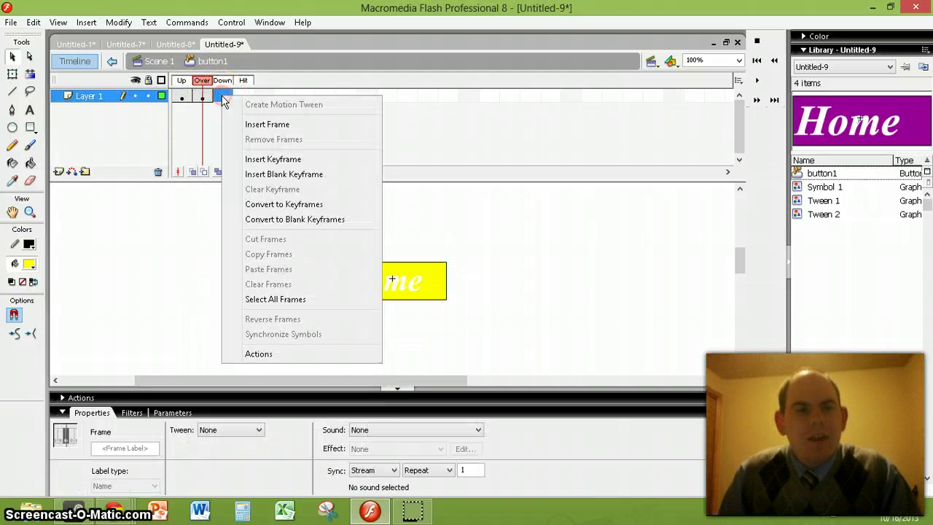
{"action": "left_click", "coordinate": [256, 159]}
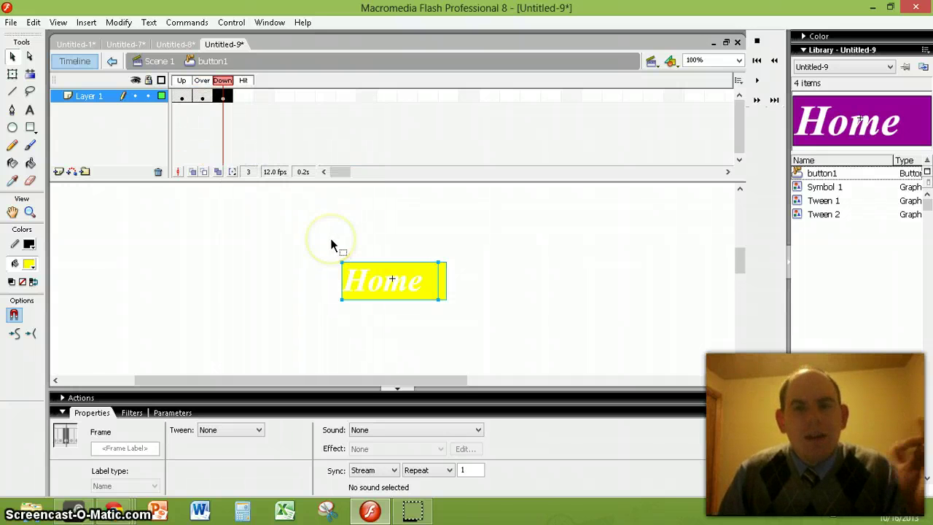
{"action": "left_click", "coordinate": [11, 56]}
{"action": "left_click", "coordinate": [443, 281]}
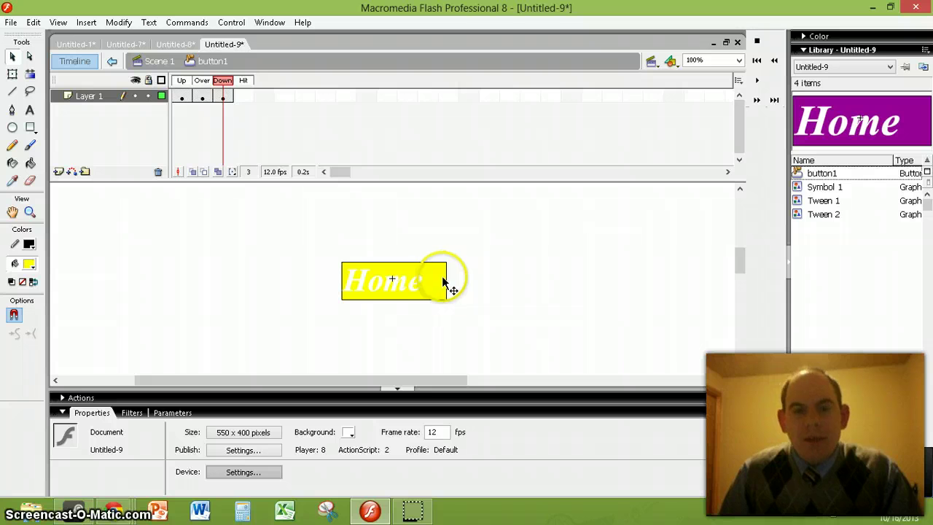
{"action": "left_click", "coordinate": [442, 281]}
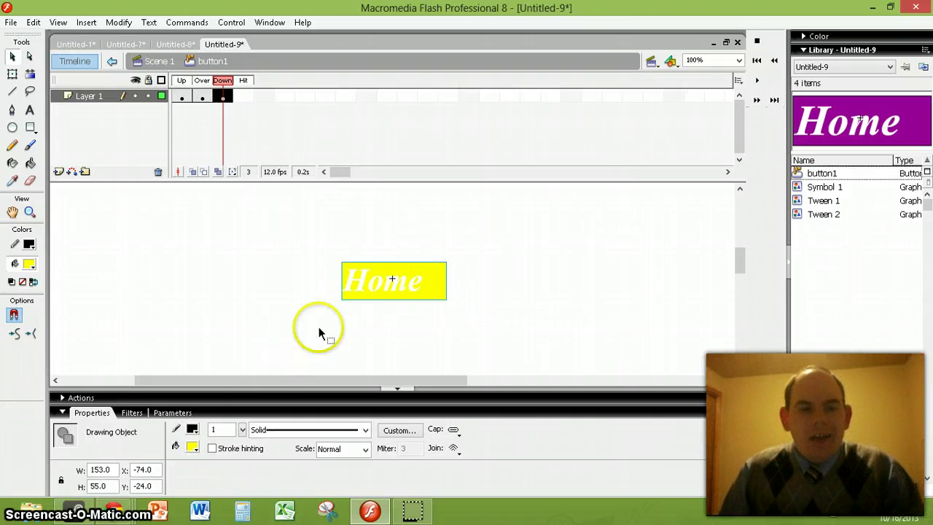
{"action": "left_click", "coordinate": [193, 447]}
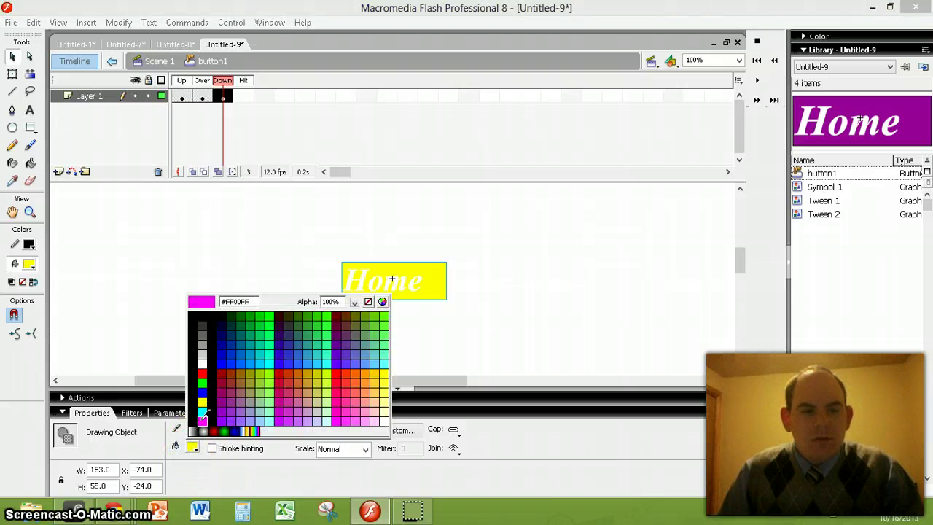
{"action": "left_click", "coordinate": [202, 420]}
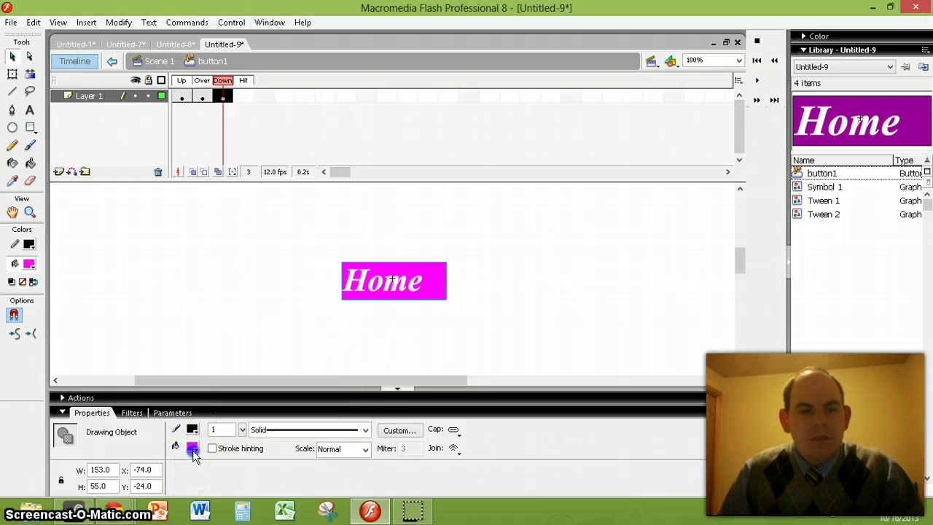
Change the Down state's rectangle fill to cyan and insert a keyframe at the button's Hit state
{"action": "left_click", "coordinate": [192, 447]}
{"action": "left_click", "coordinate": [202, 409]}
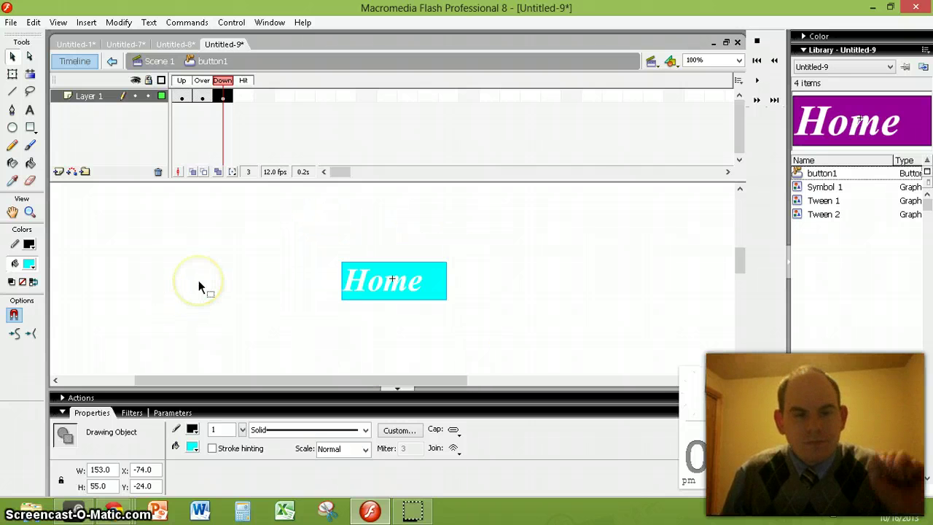
{"action": "left_click", "coordinate": [243, 97]}
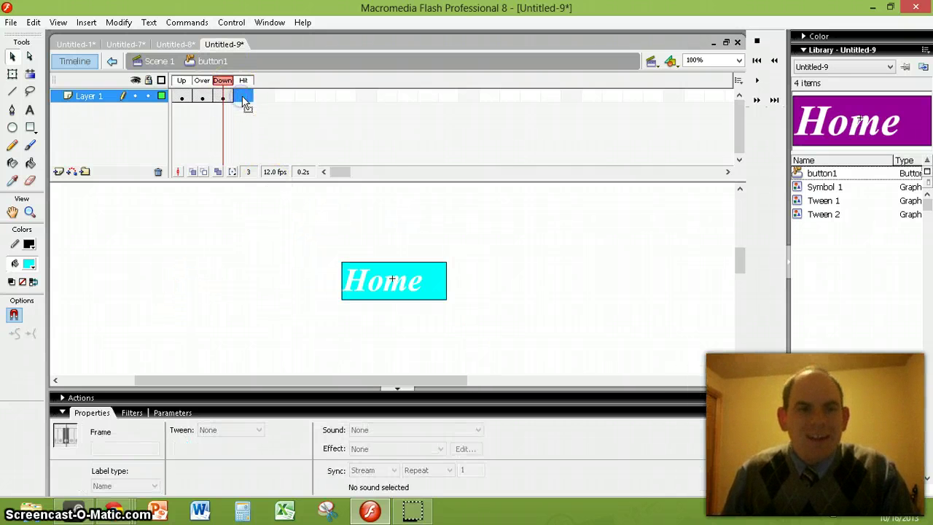
{"action": "right_click", "coordinate": [244, 100]}
{"action": "left_click", "coordinate": [271, 159]}
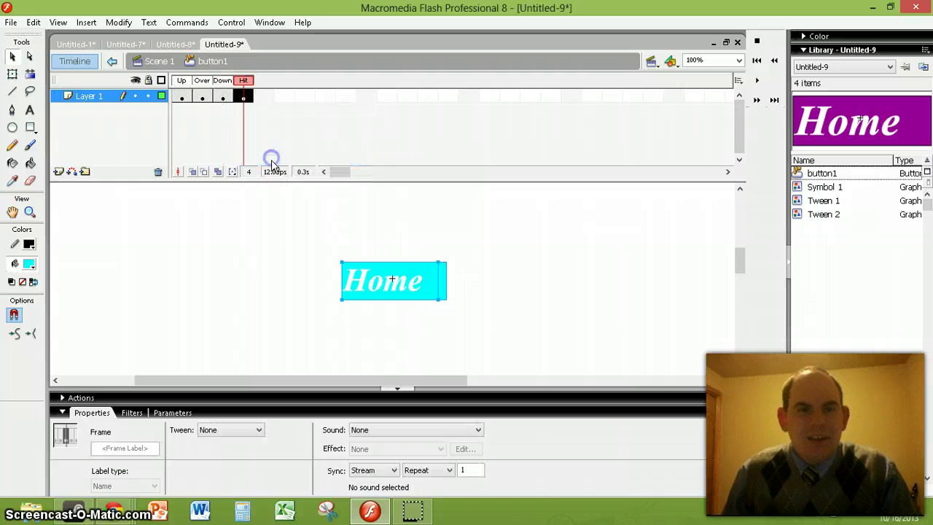
Draw an oval about 191 by 80 px around the "Home" rectangle in the Hit state and send it to the back
{"action": "left_click", "coordinate": [10, 129]}
{"action": "mouse_move", "coordinate": [331, 254]}
{"action": "left_mouse_down"}
{"action": "mouse_move", "coordinate": [417, 306]}
{"action": "mouse_move", "coordinate": [457, 312]}
{"action": "left_mouse_up"}
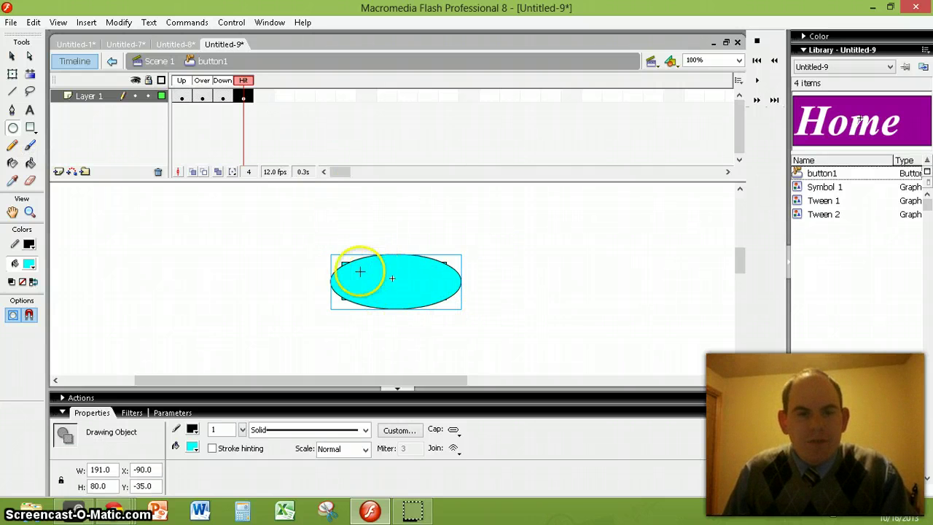
{"action": "left_click", "coordinate": [120, 21]}
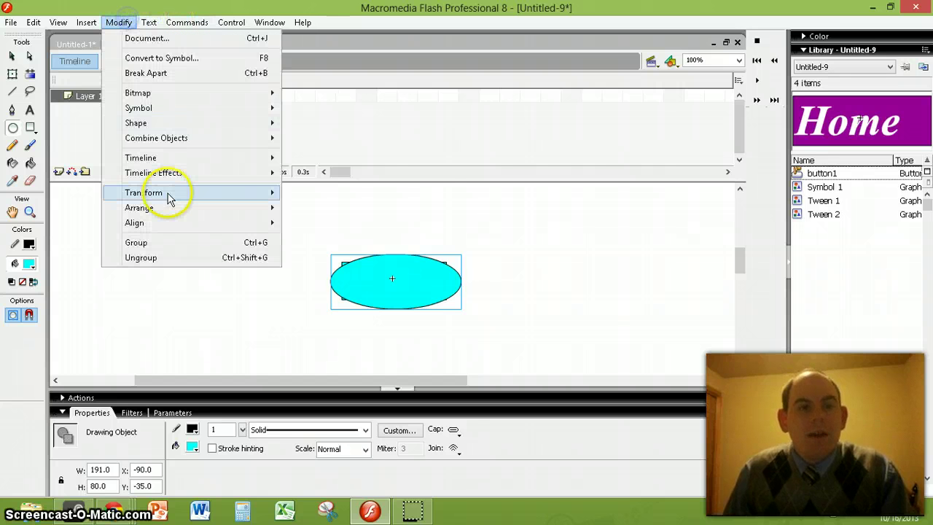
{"action": "mouse_move", "coordinate": [177, 209]}
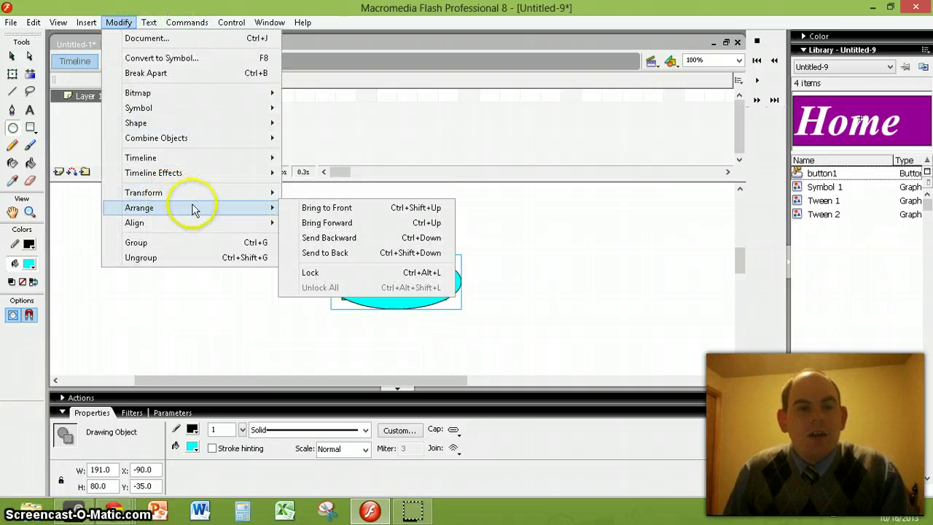
{"action": "left_click", "coordinate": [312, 252]}
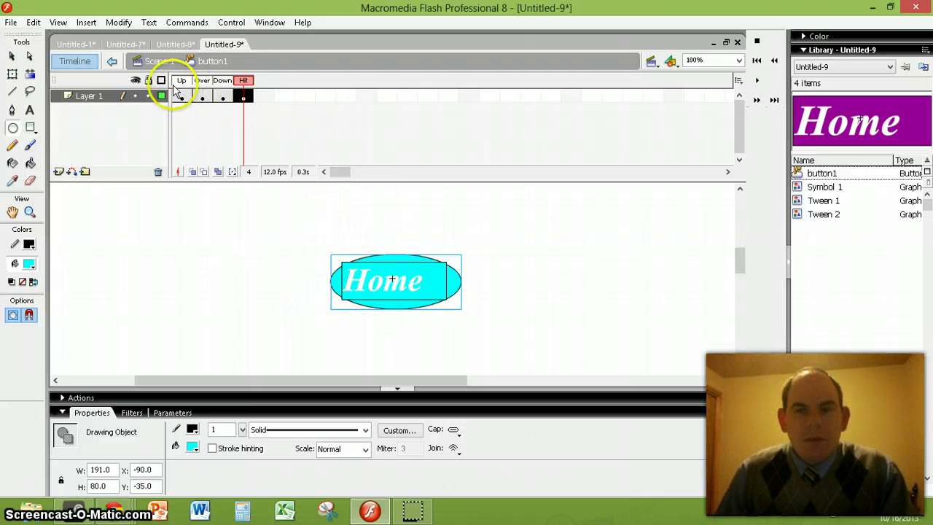
Return to Scene 1 and place an instance of button1 near the stage's center in Layer 6's first frame
{"action": "left_click", "coordinate": [113, 61]}
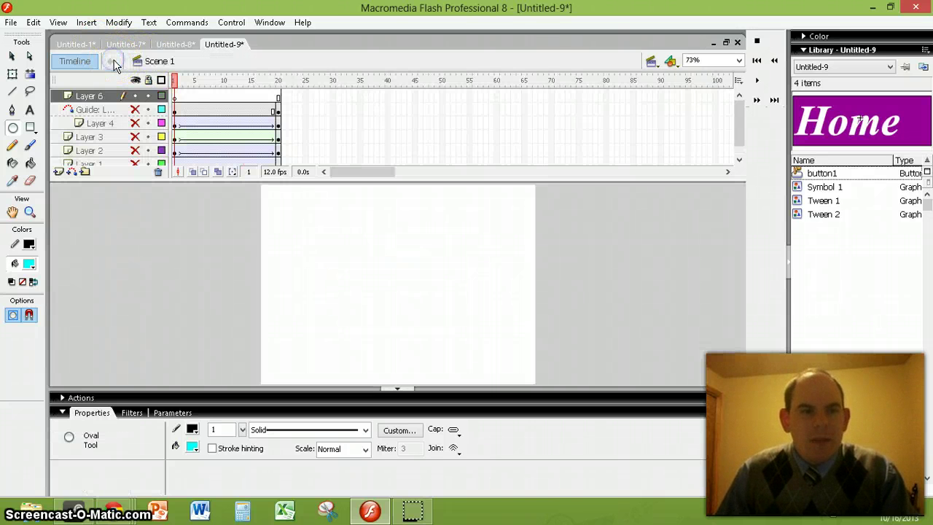
{"action": "left_click", "coordinate": [175, 95]}
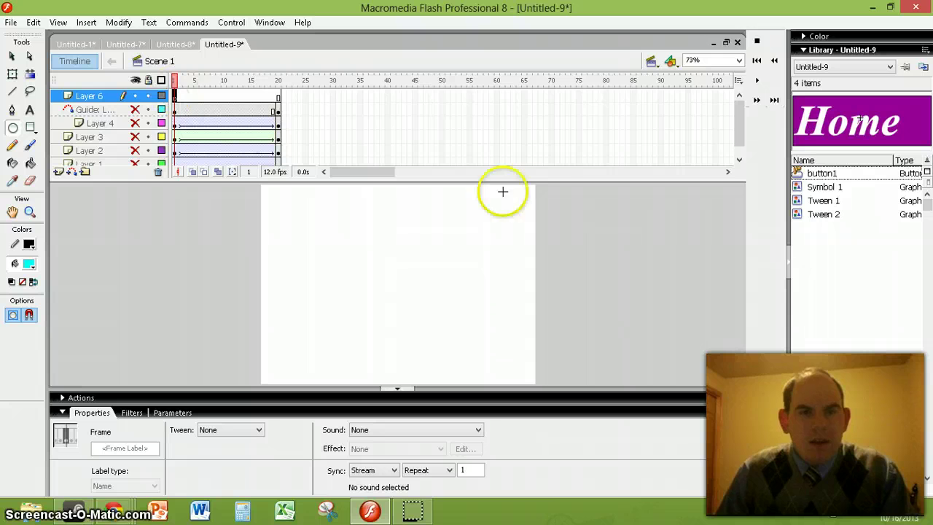
{"action": "left_click_drag", "start_coordinate": [802, 177], "coordinate": [388, 279]}
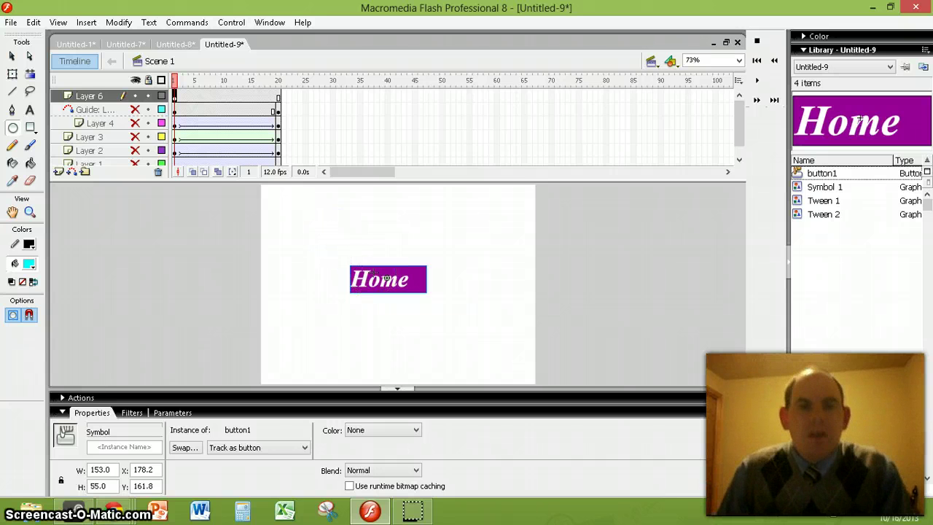
Test the movie, try out the "Home" button in the preview and close the preview
{"action": "left_click", "coordinate": [231, 22]}
{"action": "left_click", "coordinate": [225, 123]}
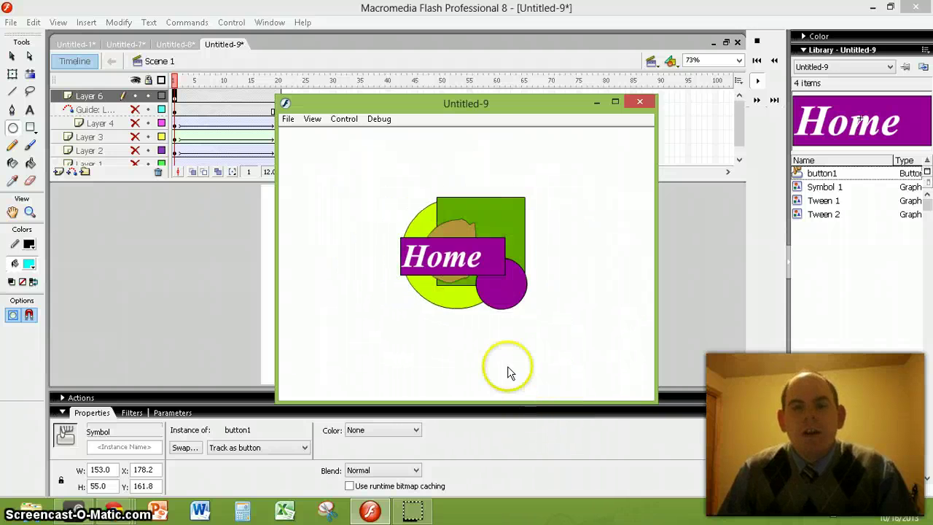
{"action": "left_click", "coordinate": [416, 256]}
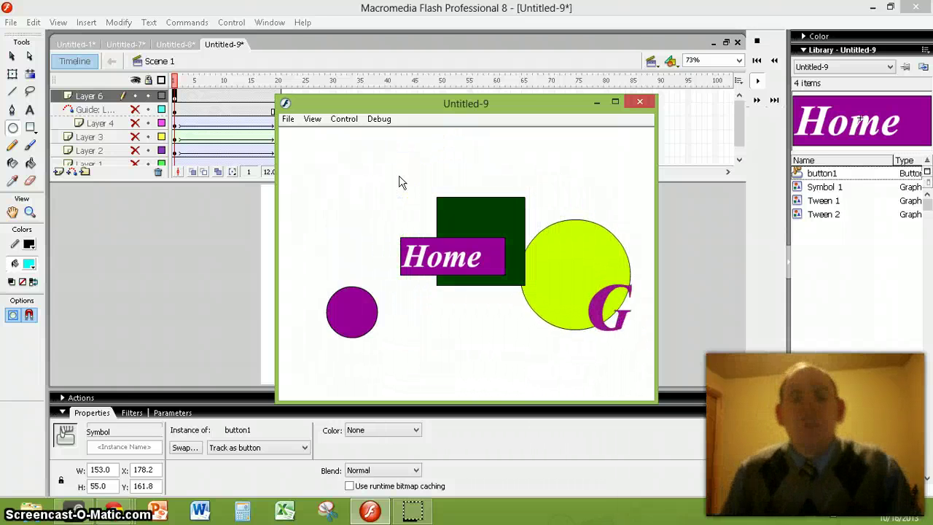
{"action": "left_click", "coordinate": [639, 105]}
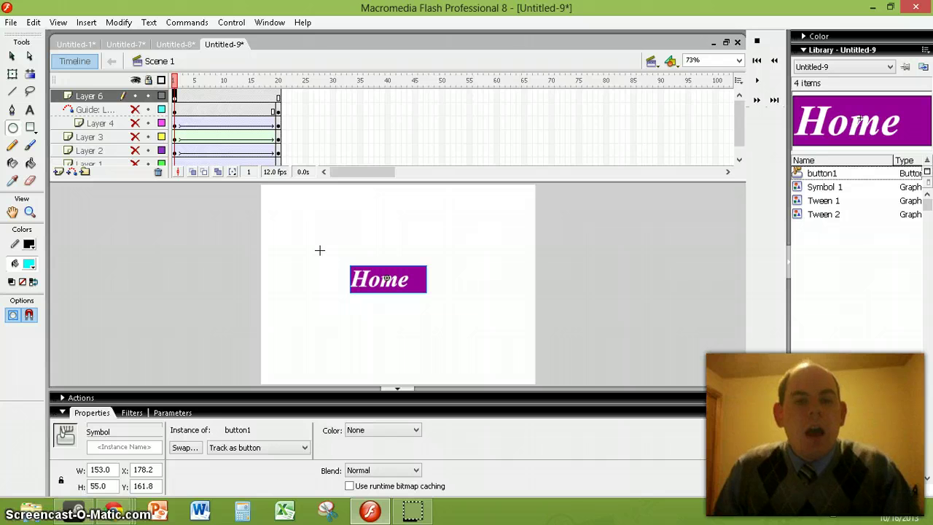
Add a getURL action to the "Home" button instance on the stage
{"action": "left_click", "coordinate": [387, 279]}
{"action": "left_click", "coordinate": [64, 398]}
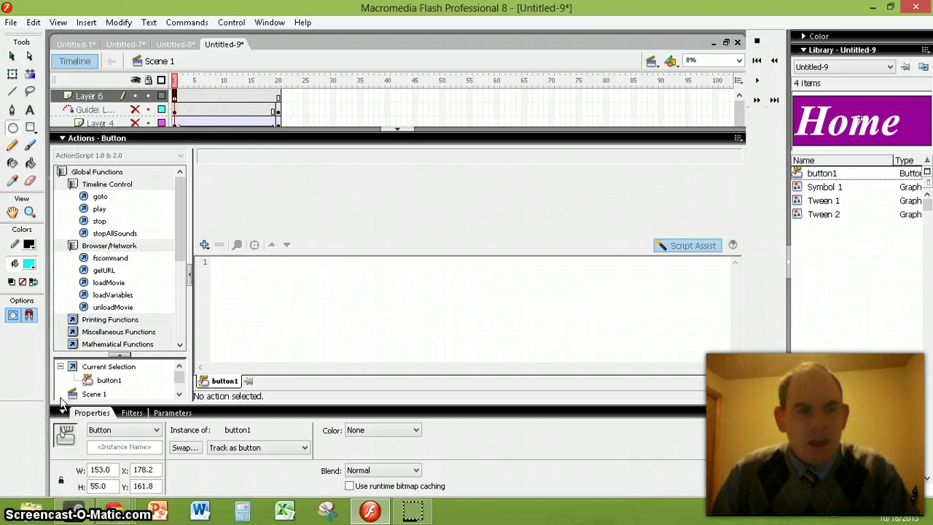
{"action": "left_click", "coordinate": [86, 273]}
{"action": "left_click", "coordinate": [85, 278]}
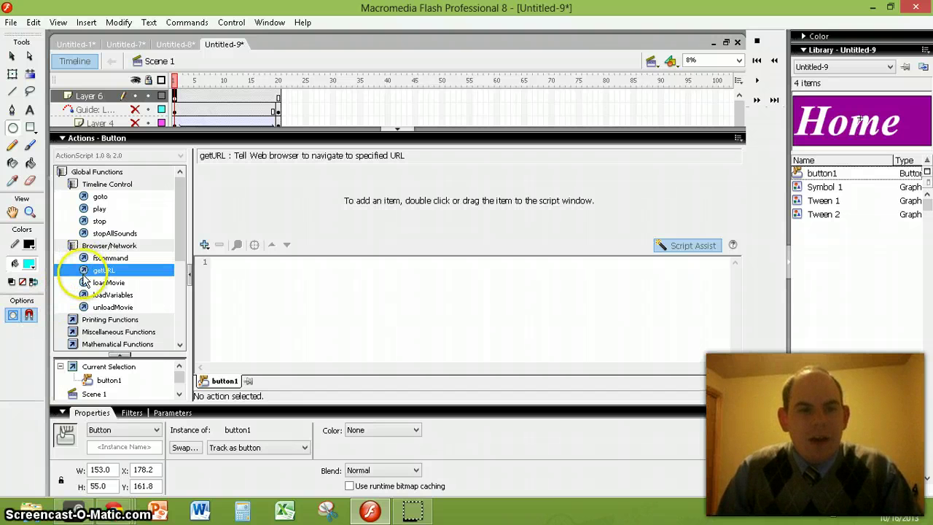
{"action": "double_click", "coordinate": [85, 274]}
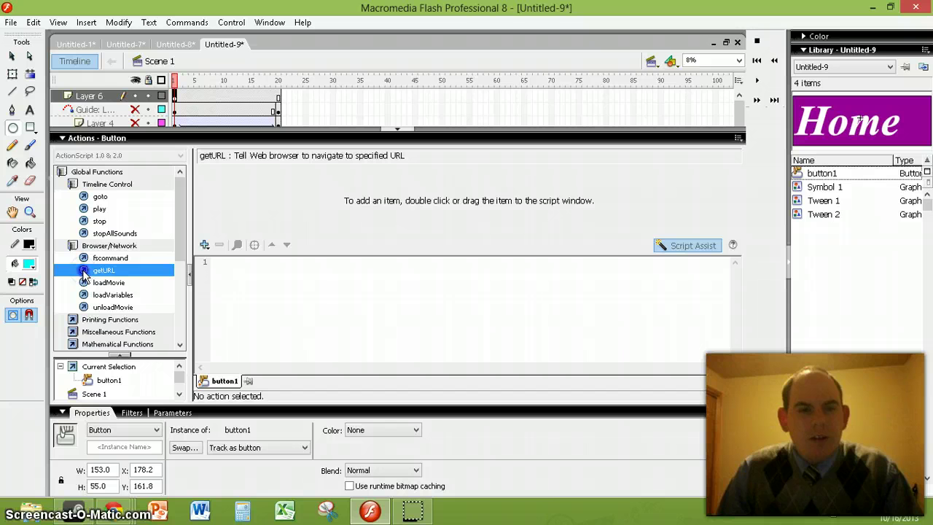
{"action": "left_click", "coordinate": [244, 292]}
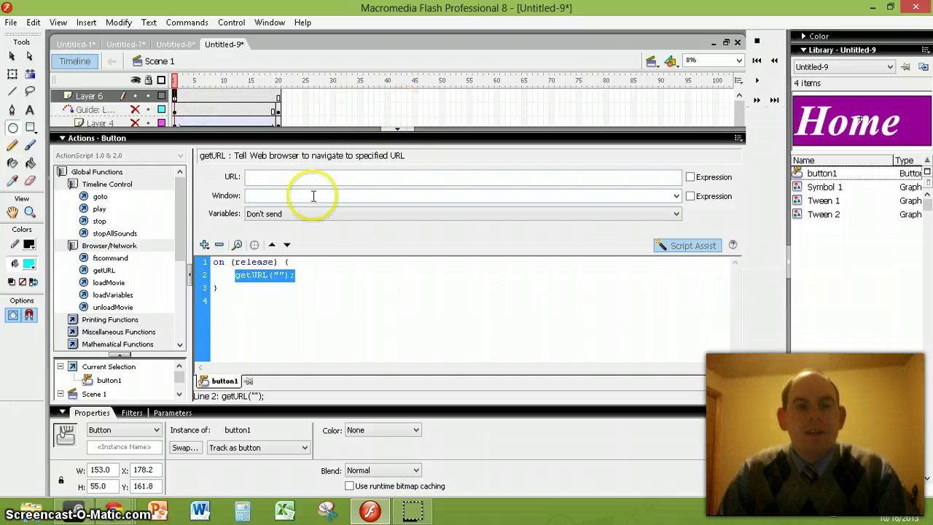
{"action": "left_click", "coordinate": [295, 177]}
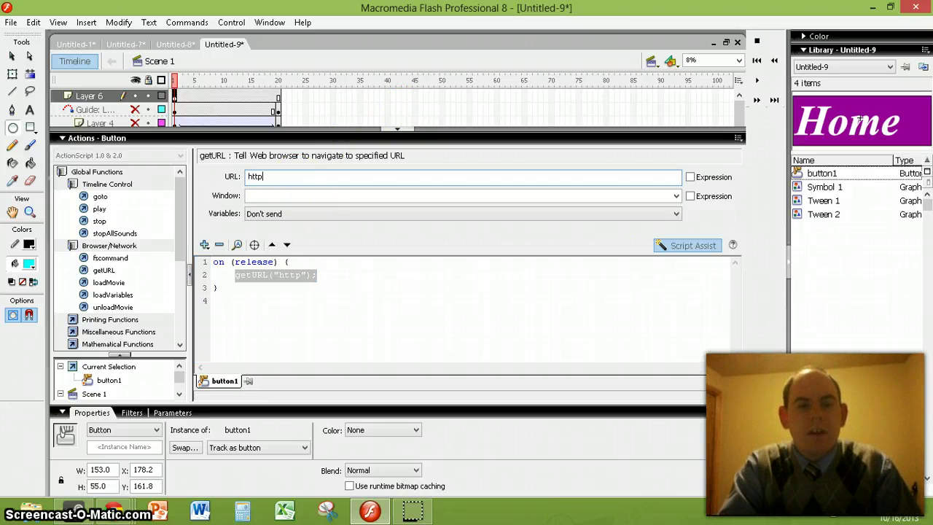
{"action": "type", "text": "http://www.espn.com"}
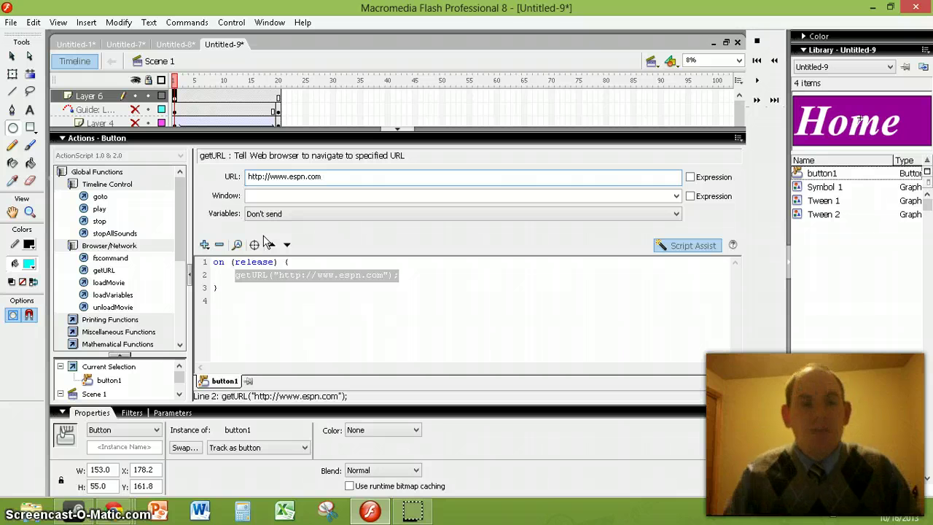
{"action": "left_click", "coordinate": [295, 195]}
{"action": "left_click", "coordinate": [677, 196]}
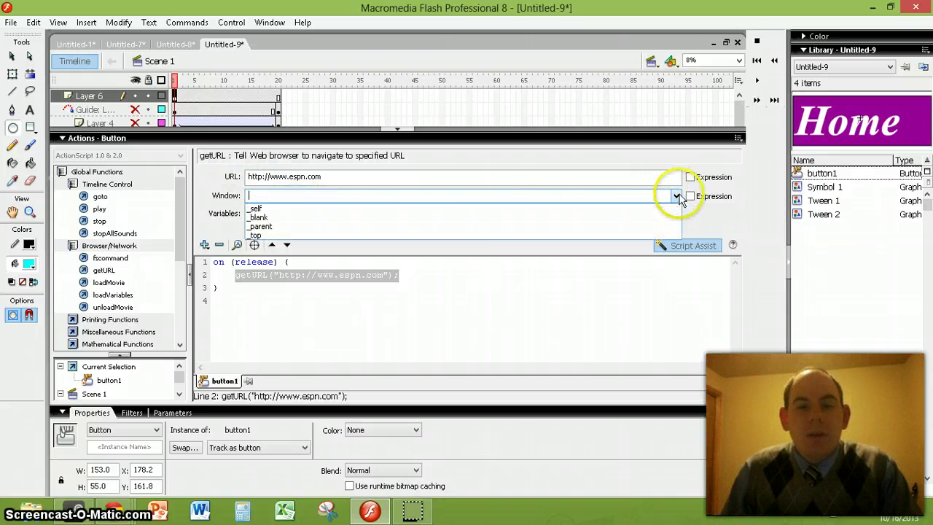
{"action": "left_click", "coordinate": [352, 219]}
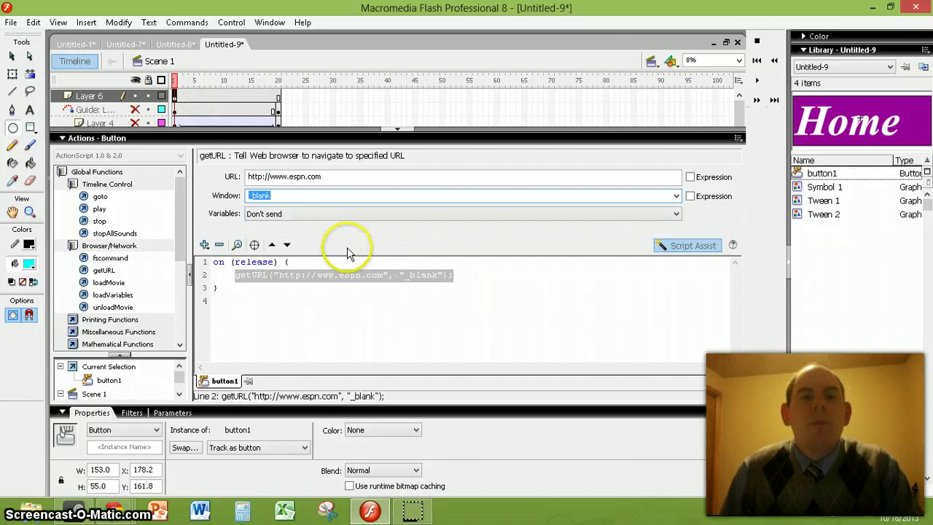
{"action": "left_click", "coordinate": [298, 292]}
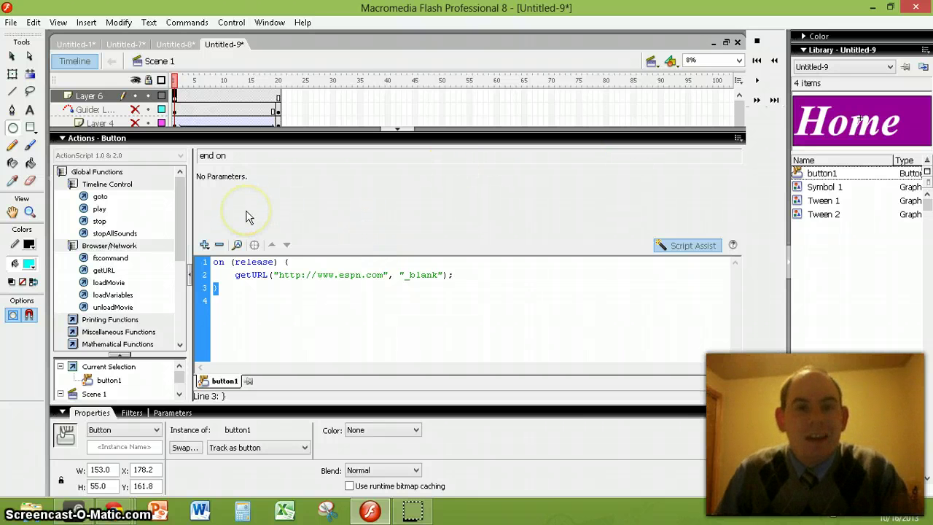
{"action": "left_click", "coordinate": [74, 139]}
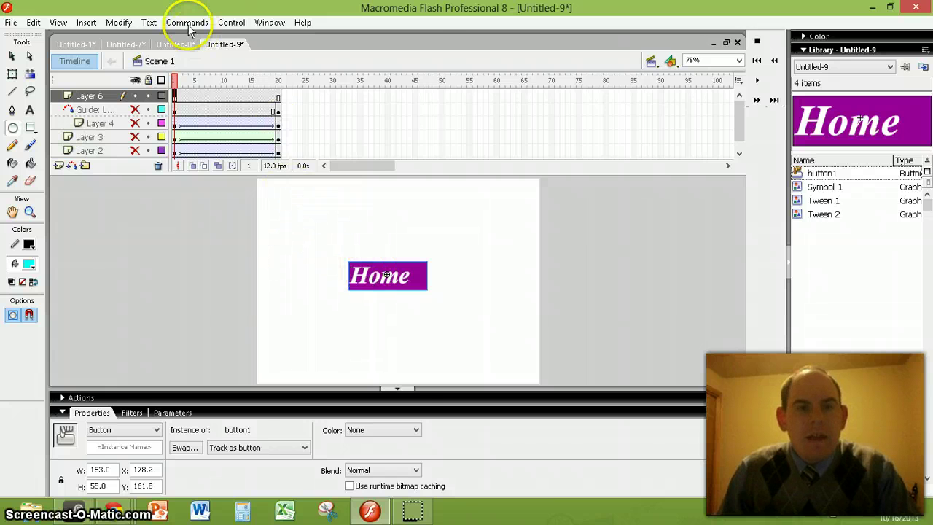
Test the movie, follow the "Home" button's link in the browser, return to Flash and close the preview
{"action": "left_click", "coordinate": [232, 23]}
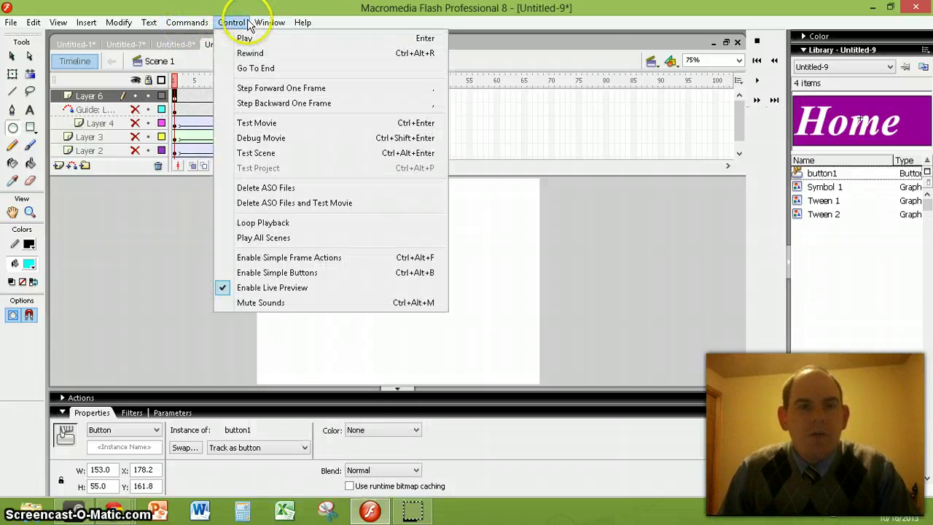
{"action": "left_click", "coordinate": [245, 124]}
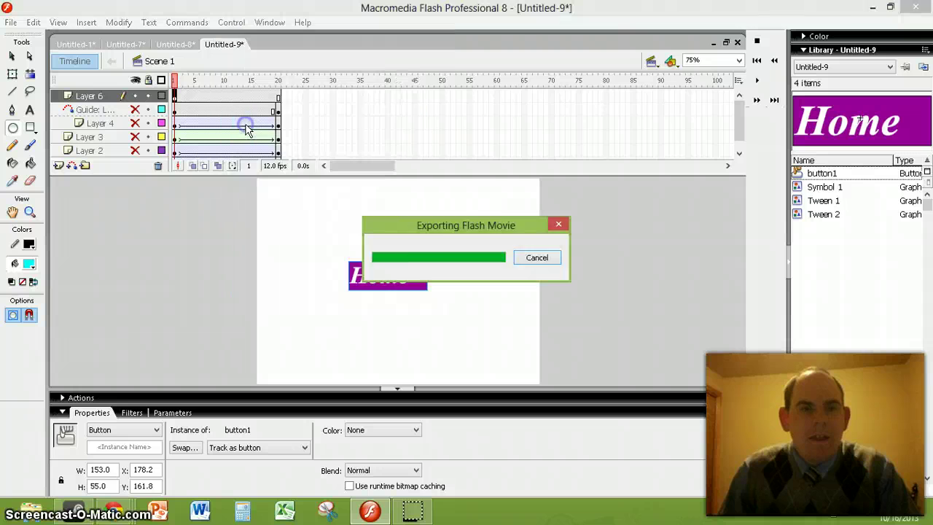
{"action": "left_click", "coordinate": [415, 252]}
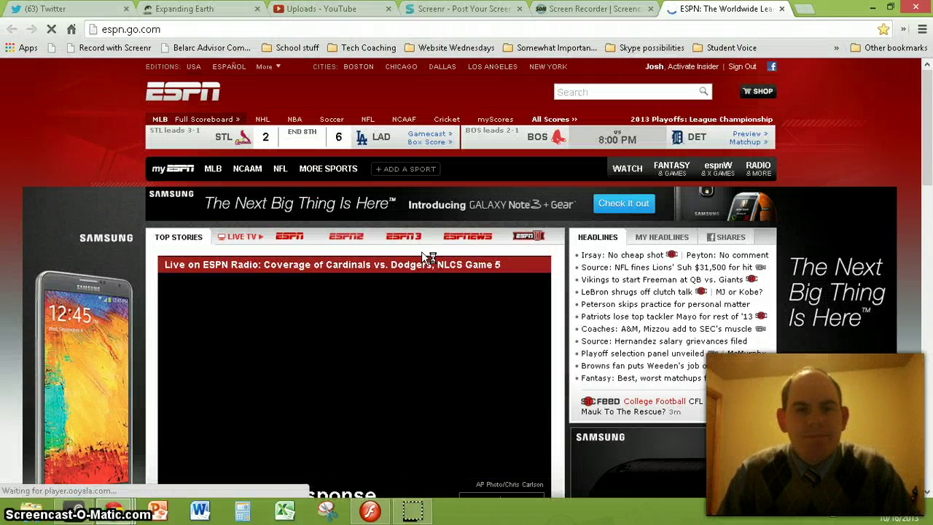
{"action": "mouse_move", "coordinate": [424, 256]}
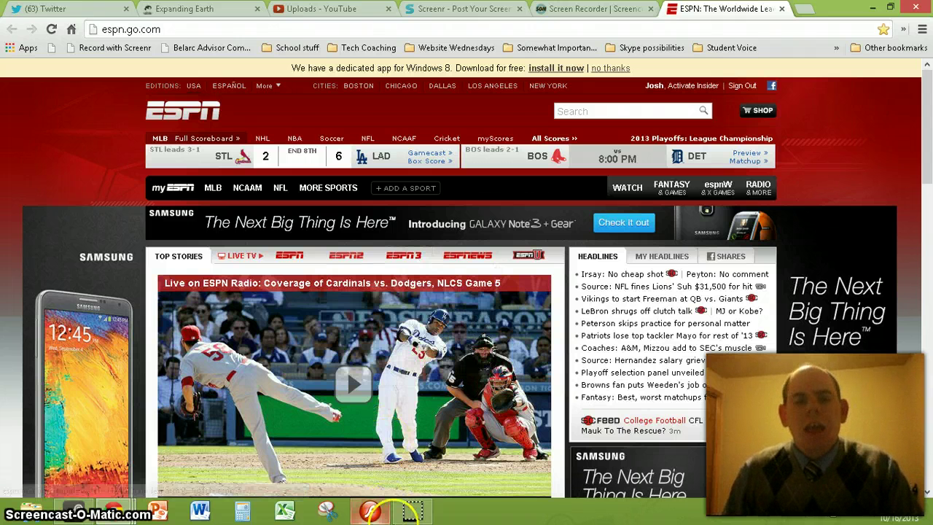
{"action": "mouse_move", "coordinate": [408, 515]}
{"action": "left_click", "coordinate": [370, 512]}
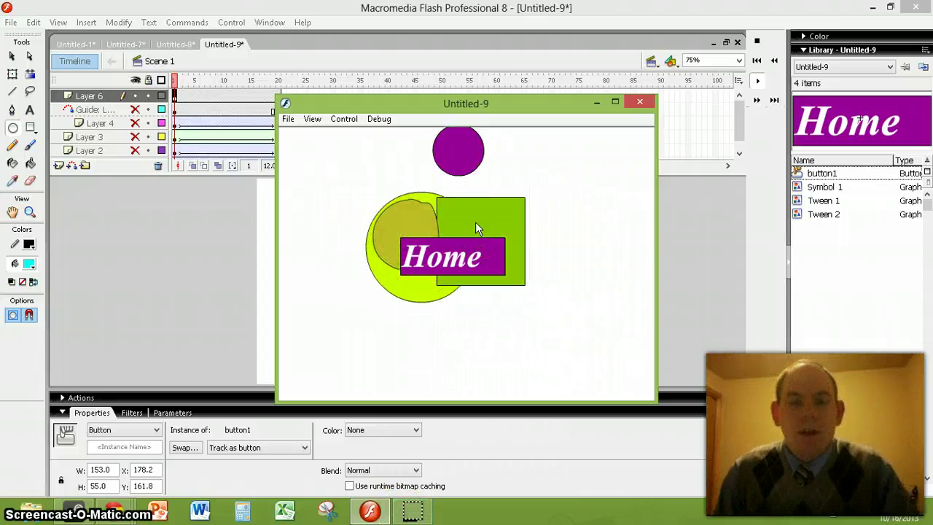
{"action": "left_click", "coordinate": [642, 104]}
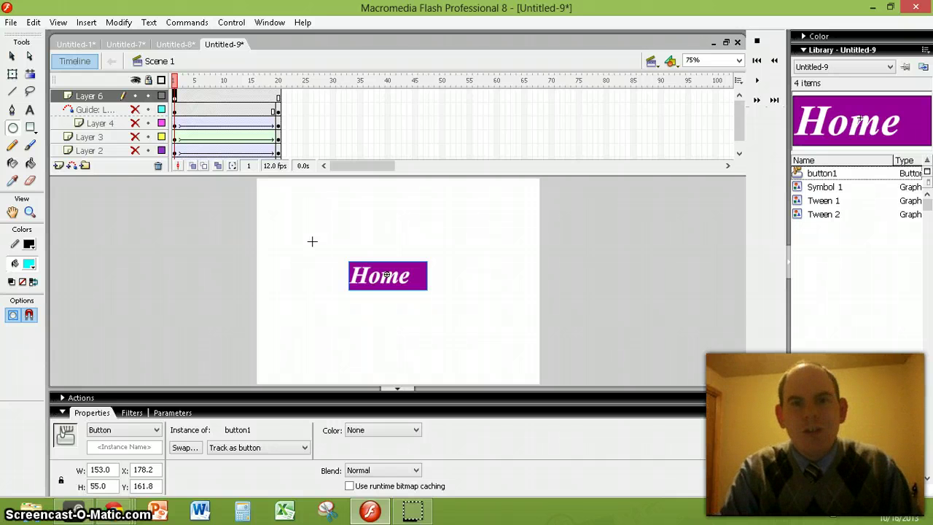
Insert a new layer above Layer 6 and hide Layer 6
{"action": "left_click", "coordinate": [152, 273]}
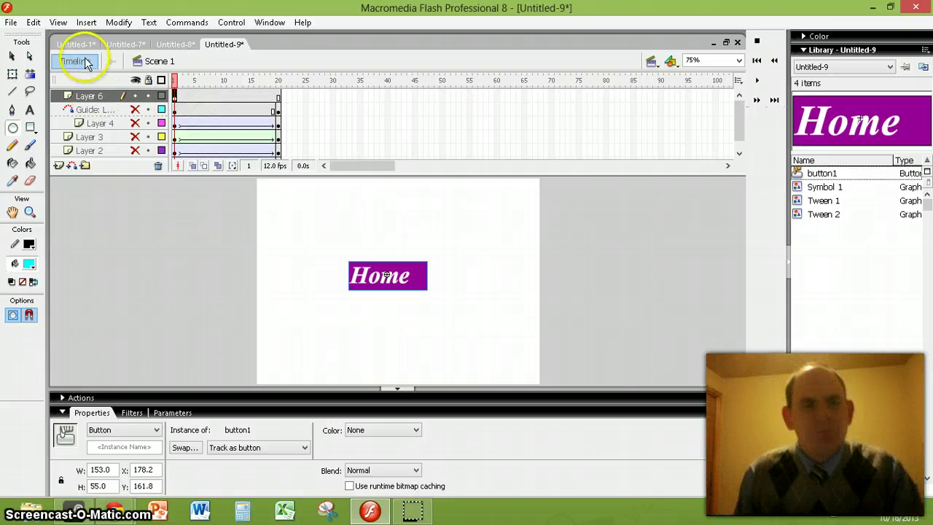
{"action": "left_click", "coordinate": [93, 97]}
{"action": "right_click", "coordinate": [93, 97]}
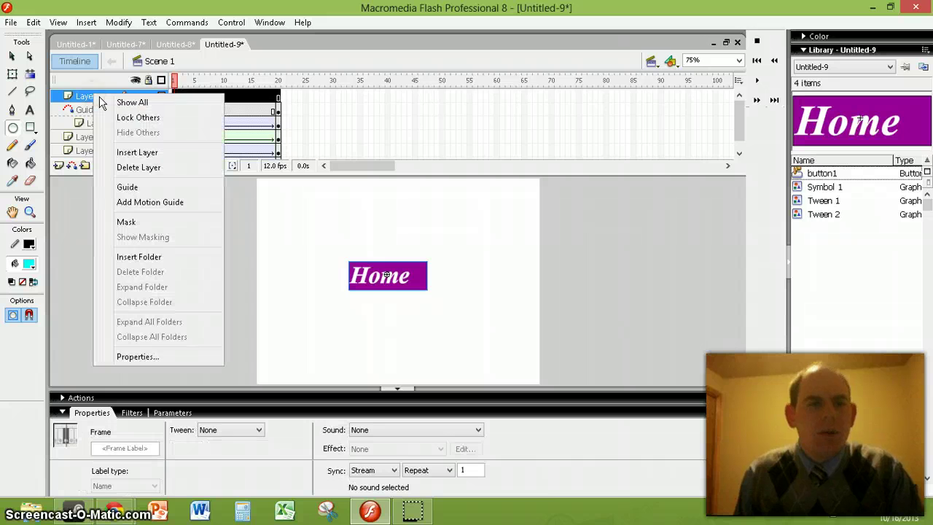
{"action": "left_click", "coordinate": [137, 151]}
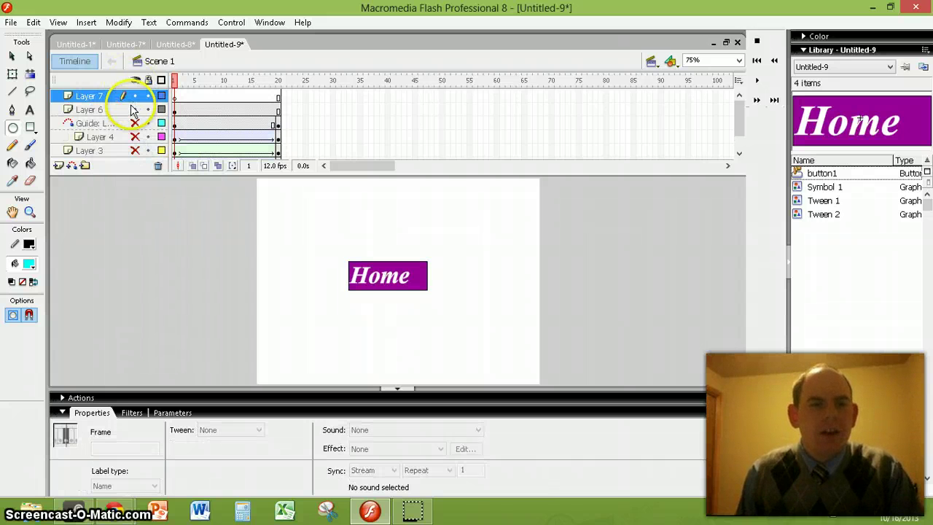
{"action": "left_click", "coordinate": [135, 109]}
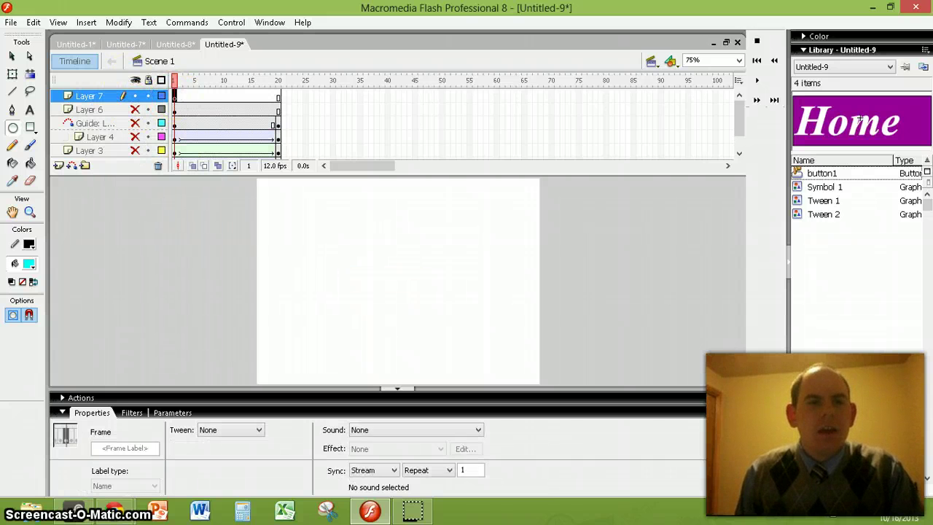
Import the mybigcampus image from the Pictures library onto the stage in Layer 7
{"action": "left_click", "coordinate": [11, 22]}
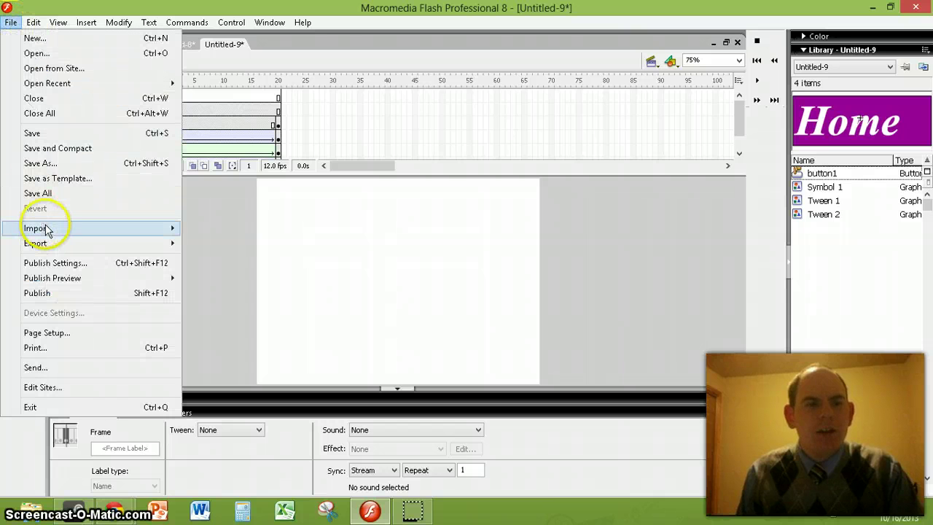
{"action": "mouse_move", "coordinate": [146, 228]}
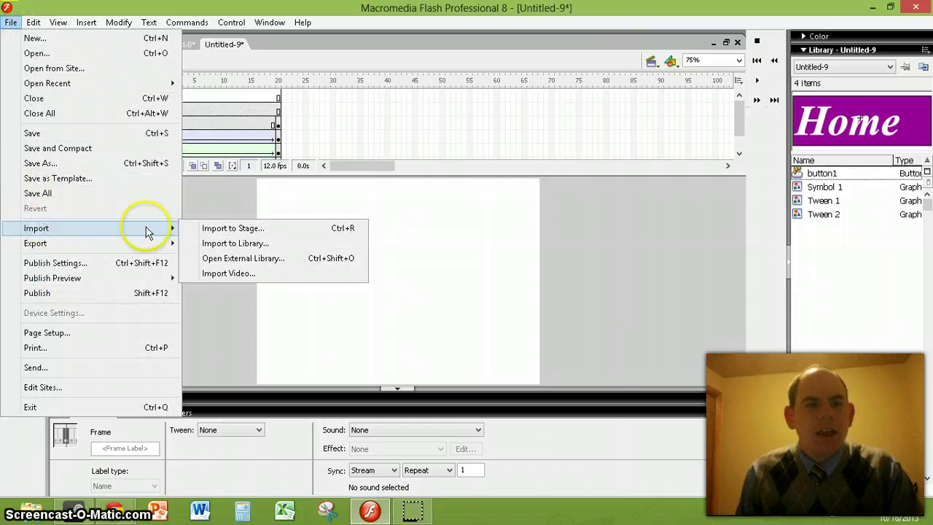
{"action": "left_click", "coordinate": [229, 230]}
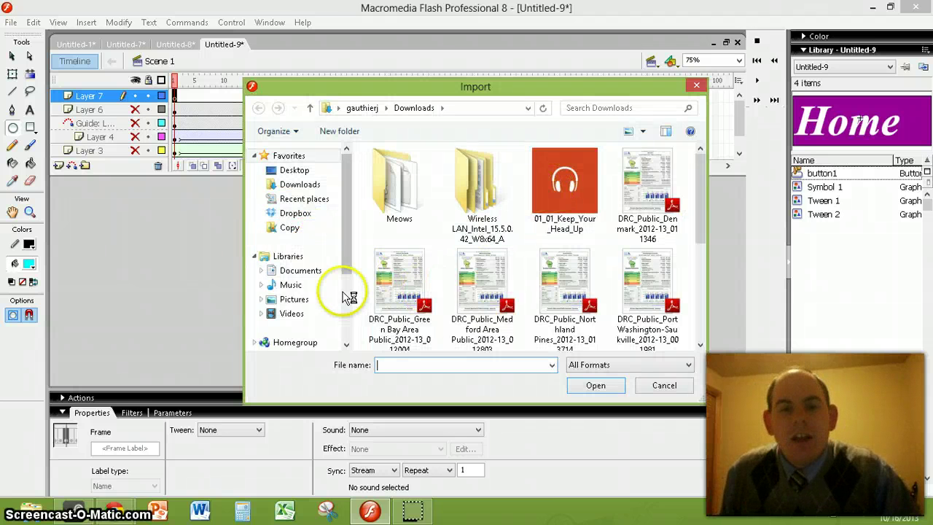
{"action": "left_click_drag", "start_coordinate": [700, 162], "coordinate": [700, 201]}
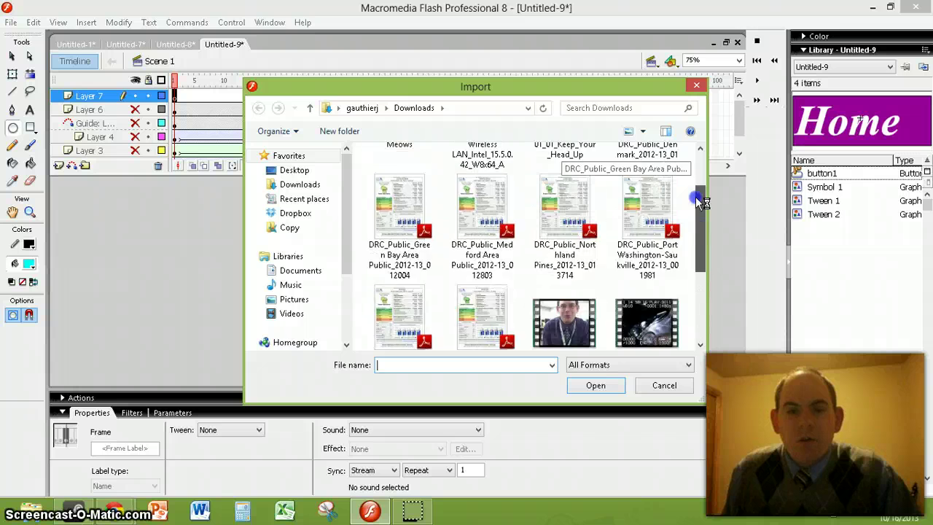
{"action": "left_click", "coordinate": [293, 299]}
{"action": "left_click", "coordinate": [485, 241]}
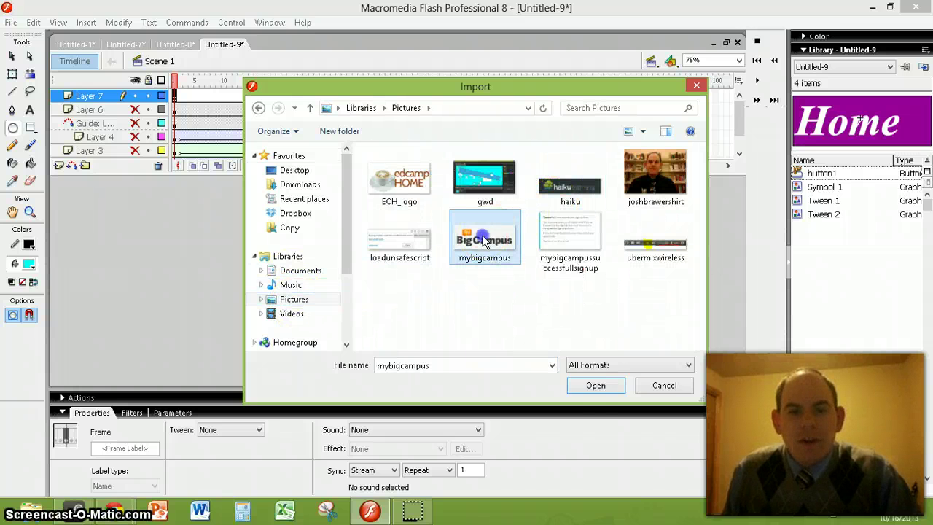
{"action": "left_click", "coordinate": [596, 386]}
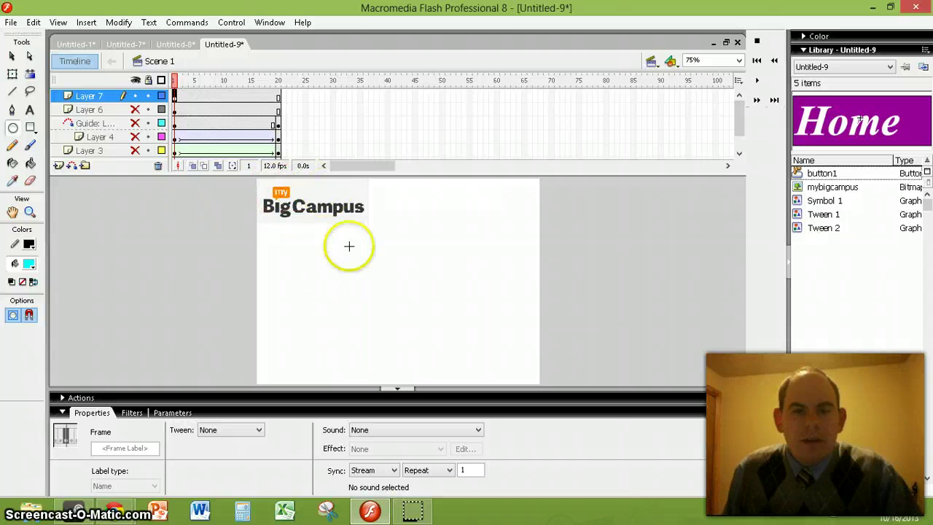
{"action": "right_click", "coordinate": [322, 211]}
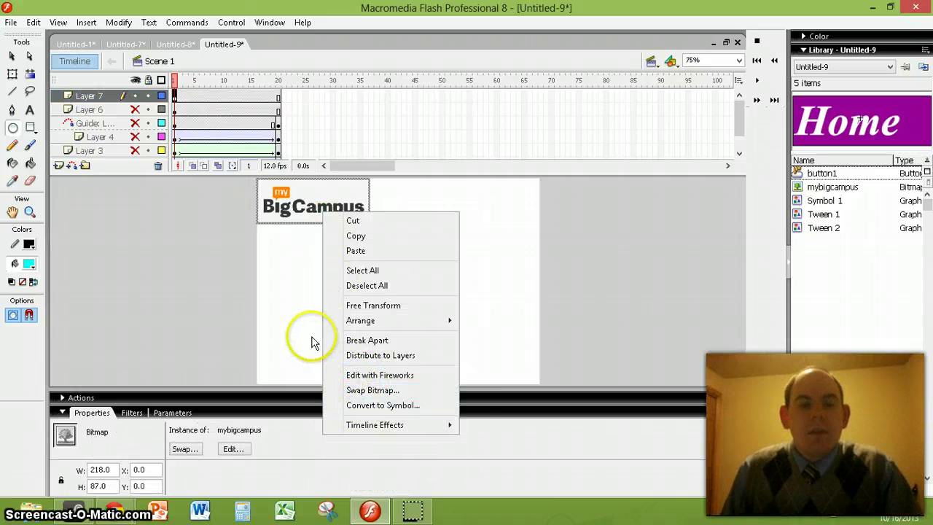
{"action": "left_click", "coordinate": [296, 281]}
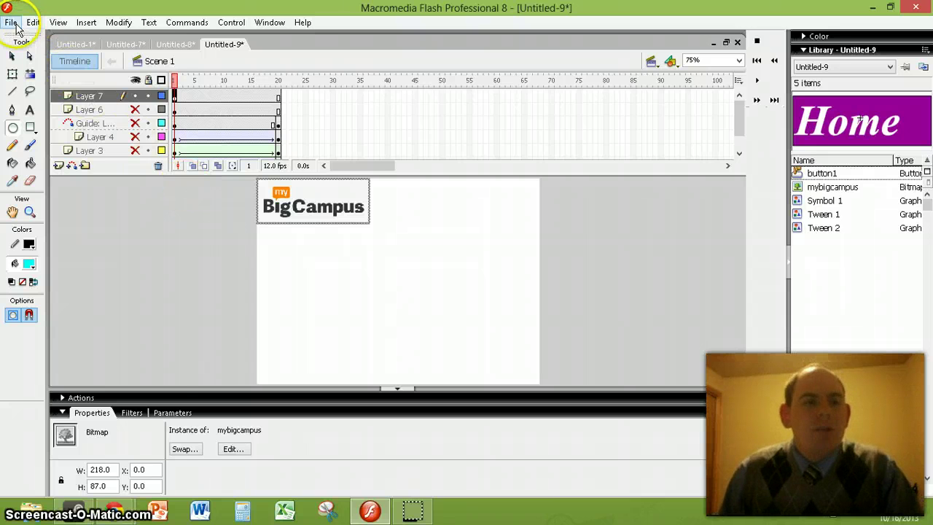
Import the sound file 01_01_Keep_Your_Head_Up from the Downloads folder into the library
{"action": "left_click_drag", "start_coordinate": [16, 26], "coordinate": [221, 250]}
{"action": "left_click", "coordinate": [223, 245]}
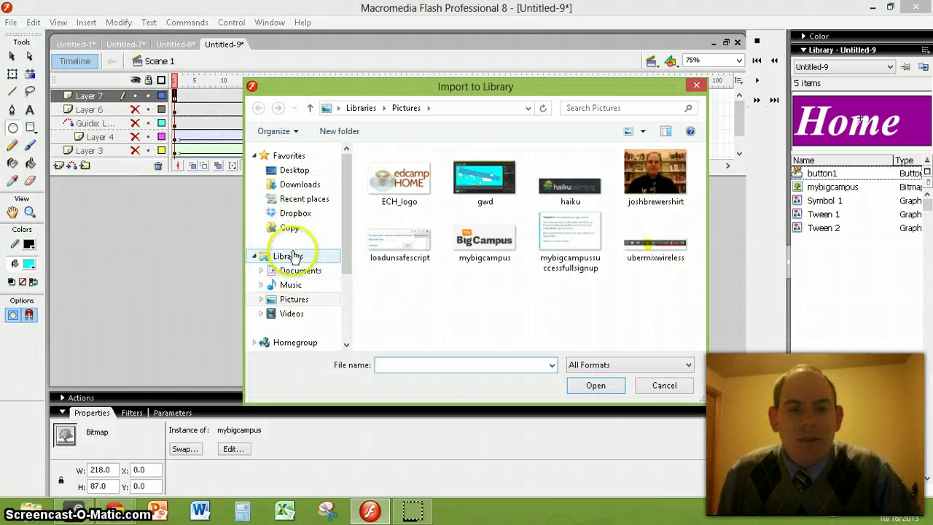
{"action": "left_click", "coordinate": [288, 185]}
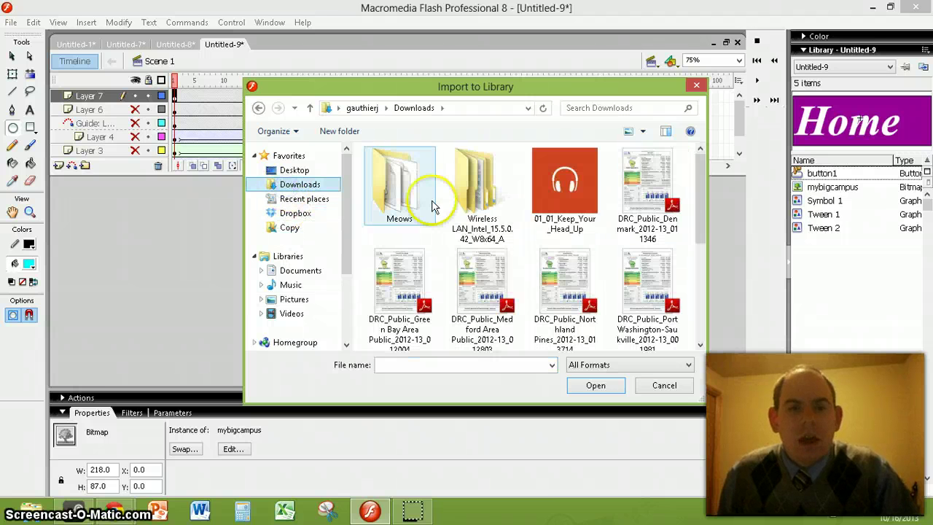
{"action": "left_click", "coordinate": [565, 179]}
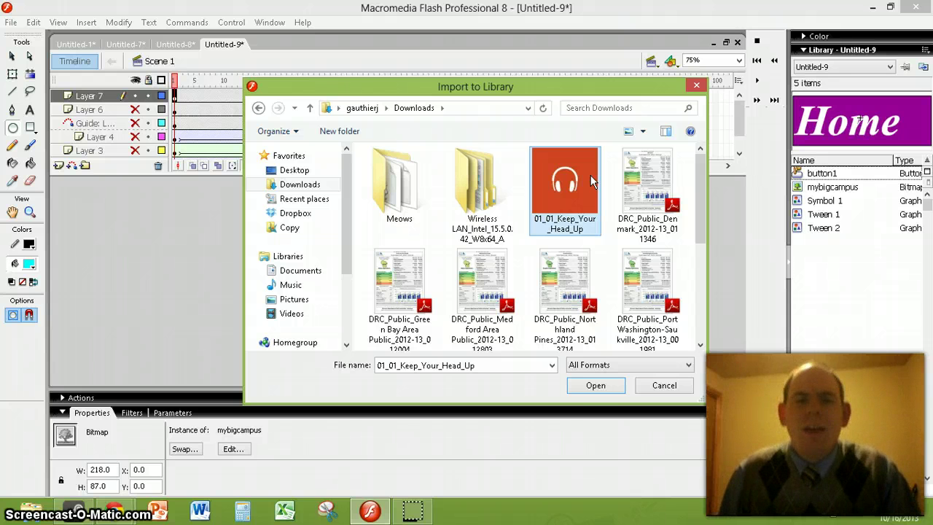
{"action": "left_click", "coordinate": [595, 385]}
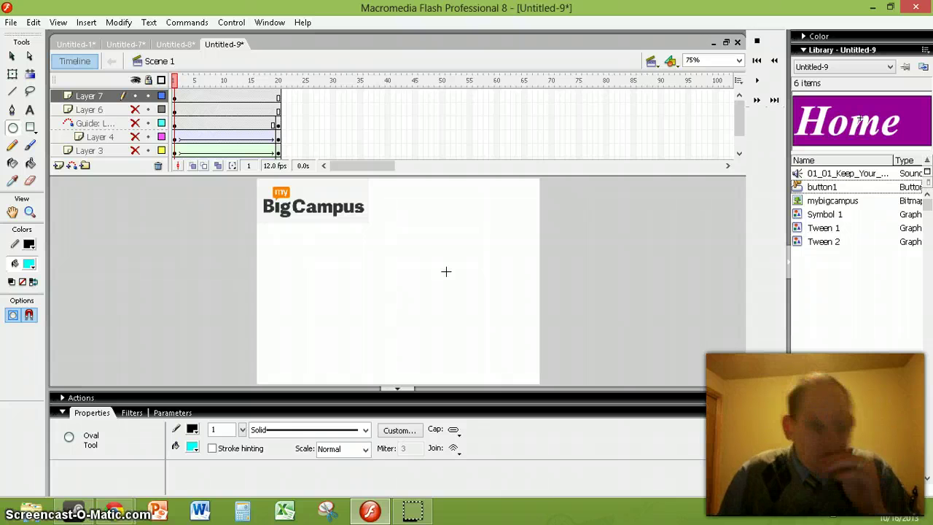
Assign the sound 01_01_Keep_Your_Head_Up to the Layer 7 frames, keeping Stream sync
{"action": "left_click_drag", "start_coordinate": [802, 174], "coordinate": [579, 146]}
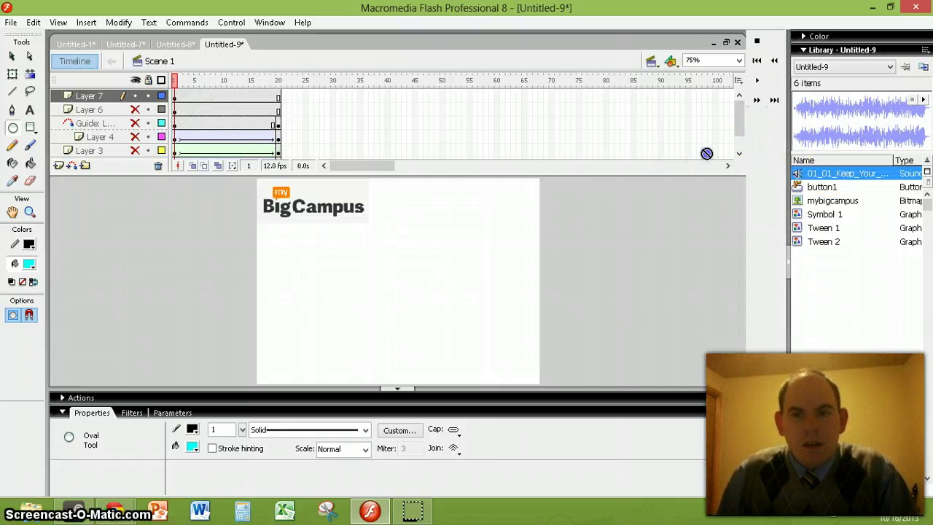
{"action": "left_click", "coordinate": [209, 98]}
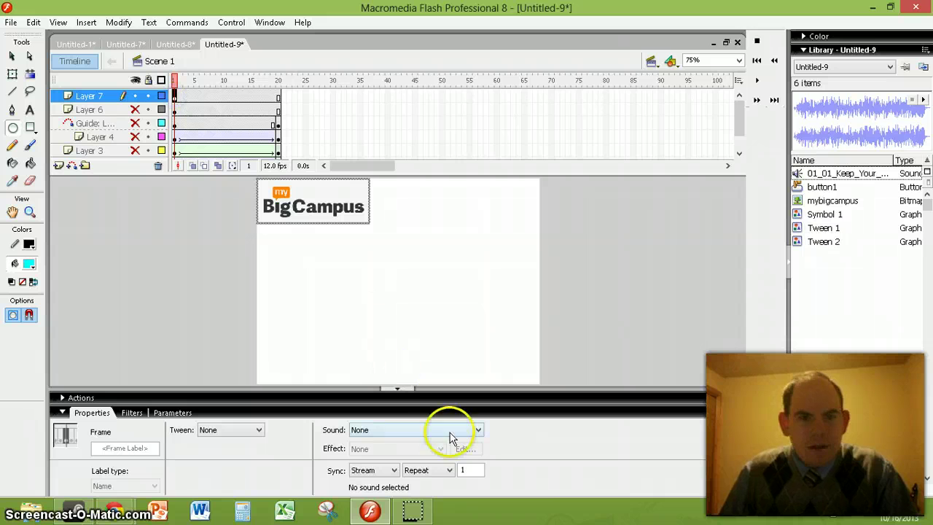
{"action": "left_click", "coordinate": [478, 430]}
{"action": "left_click", "coordinate": [418, 450]}
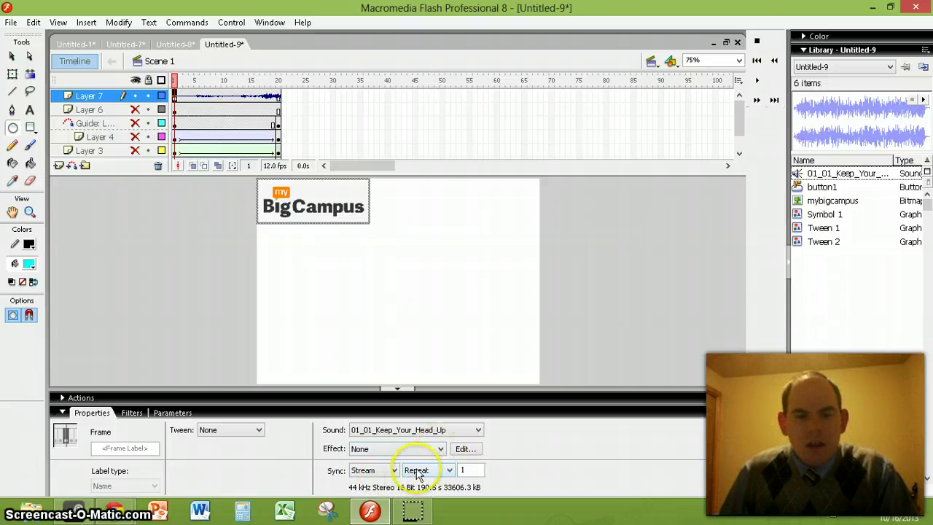
{"action": "left_click", "coordinate": [395, 472]}
{"action": "left_click", "coordinate": [394, 471]}
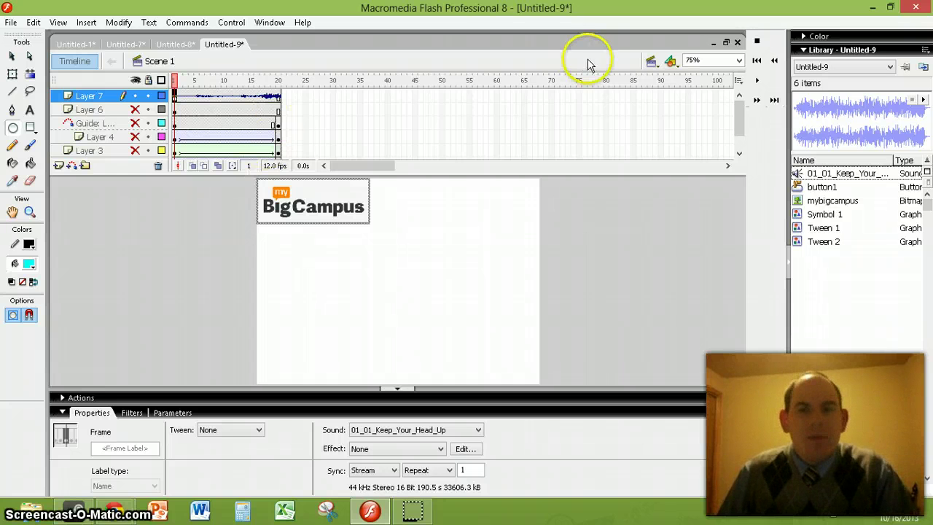
Play the timeline with its sound, test the movie in a preview window, and close the preview
{"action": "left_click", "coordinate": [757, 81]}
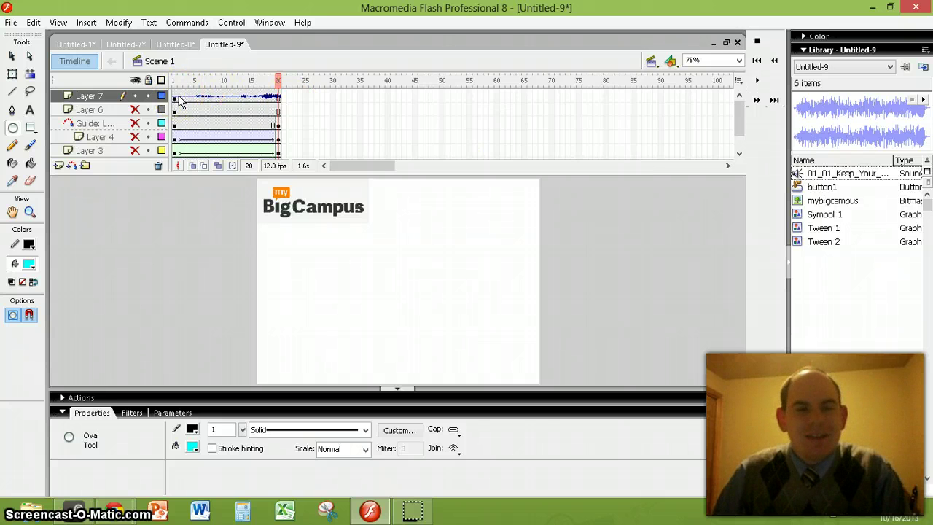
{"action": "left_click", "coordinate": [230, 23]}
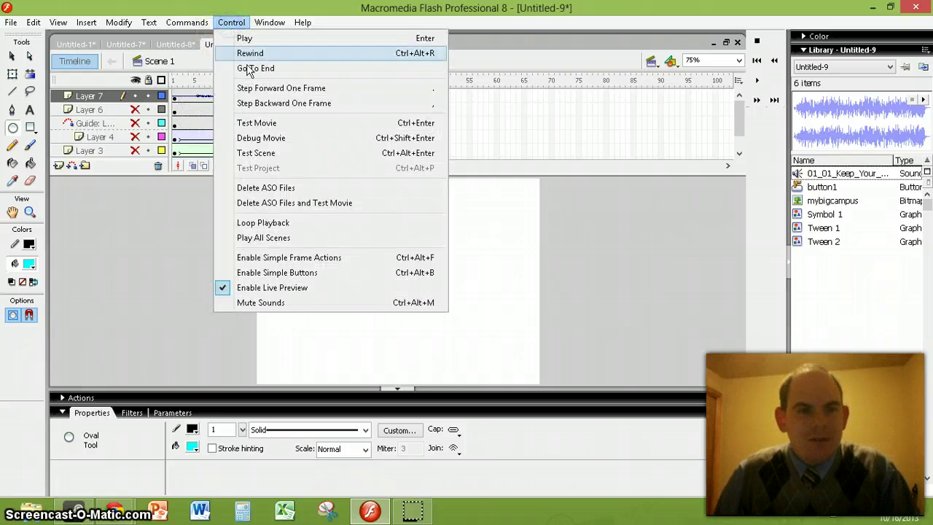
{"action": "left_click", "coordinate": [251, 123]}
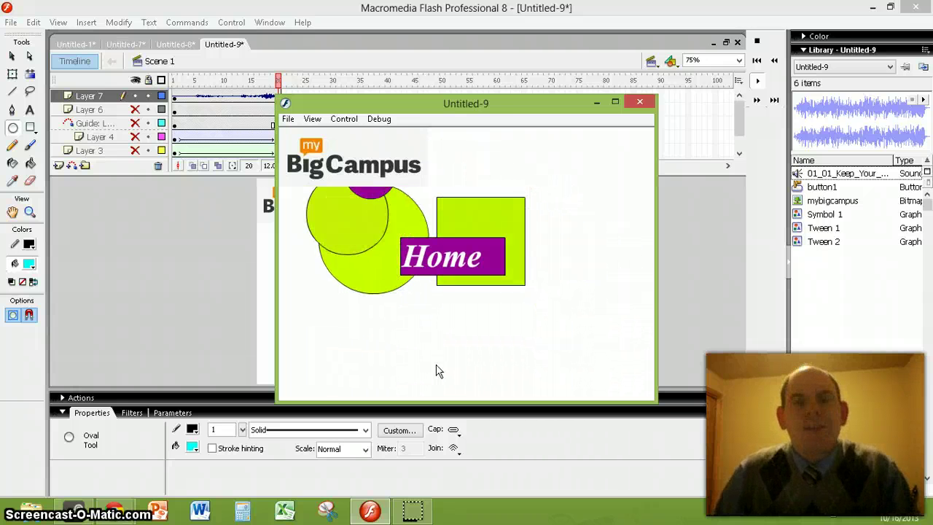
{"action": "left_click", "coordinate": [639, 108]}
{"action": "mouse_move", "coordinate": [371, 510]}
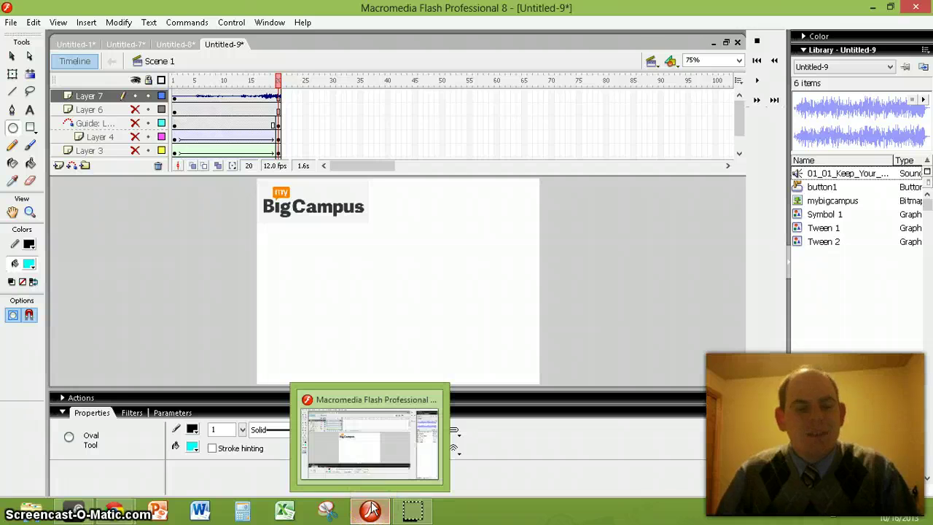